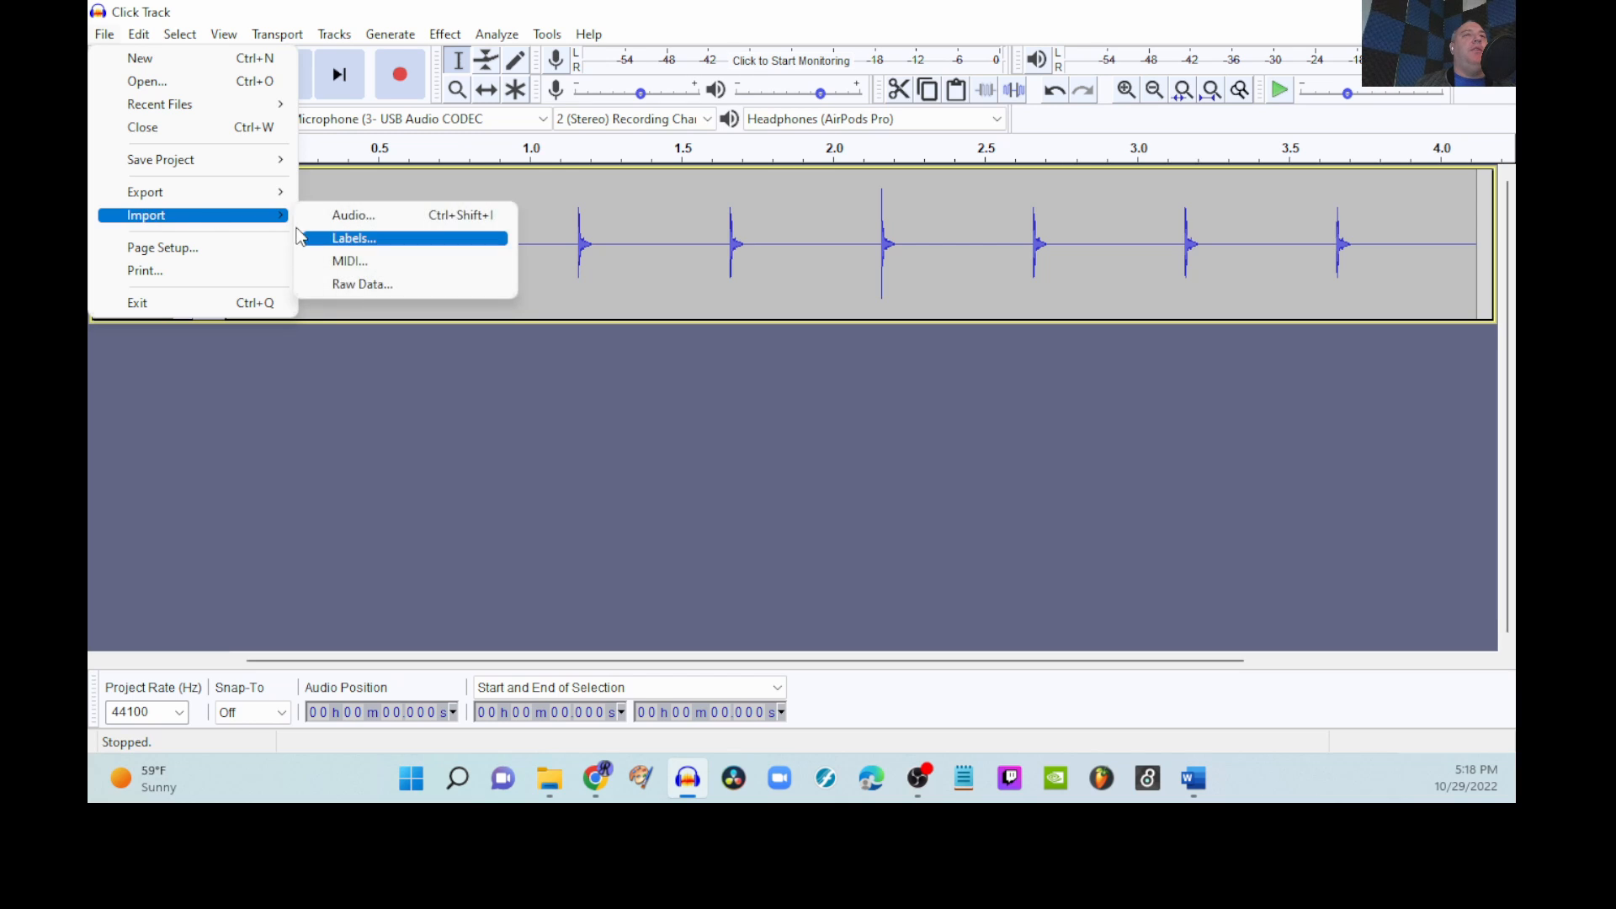
# Step: Import the HiHat, Kick and Snare audio files from the Beat Box folder into the project
pyautogui.click(353, 215)
pyautogui.click(322, 174)
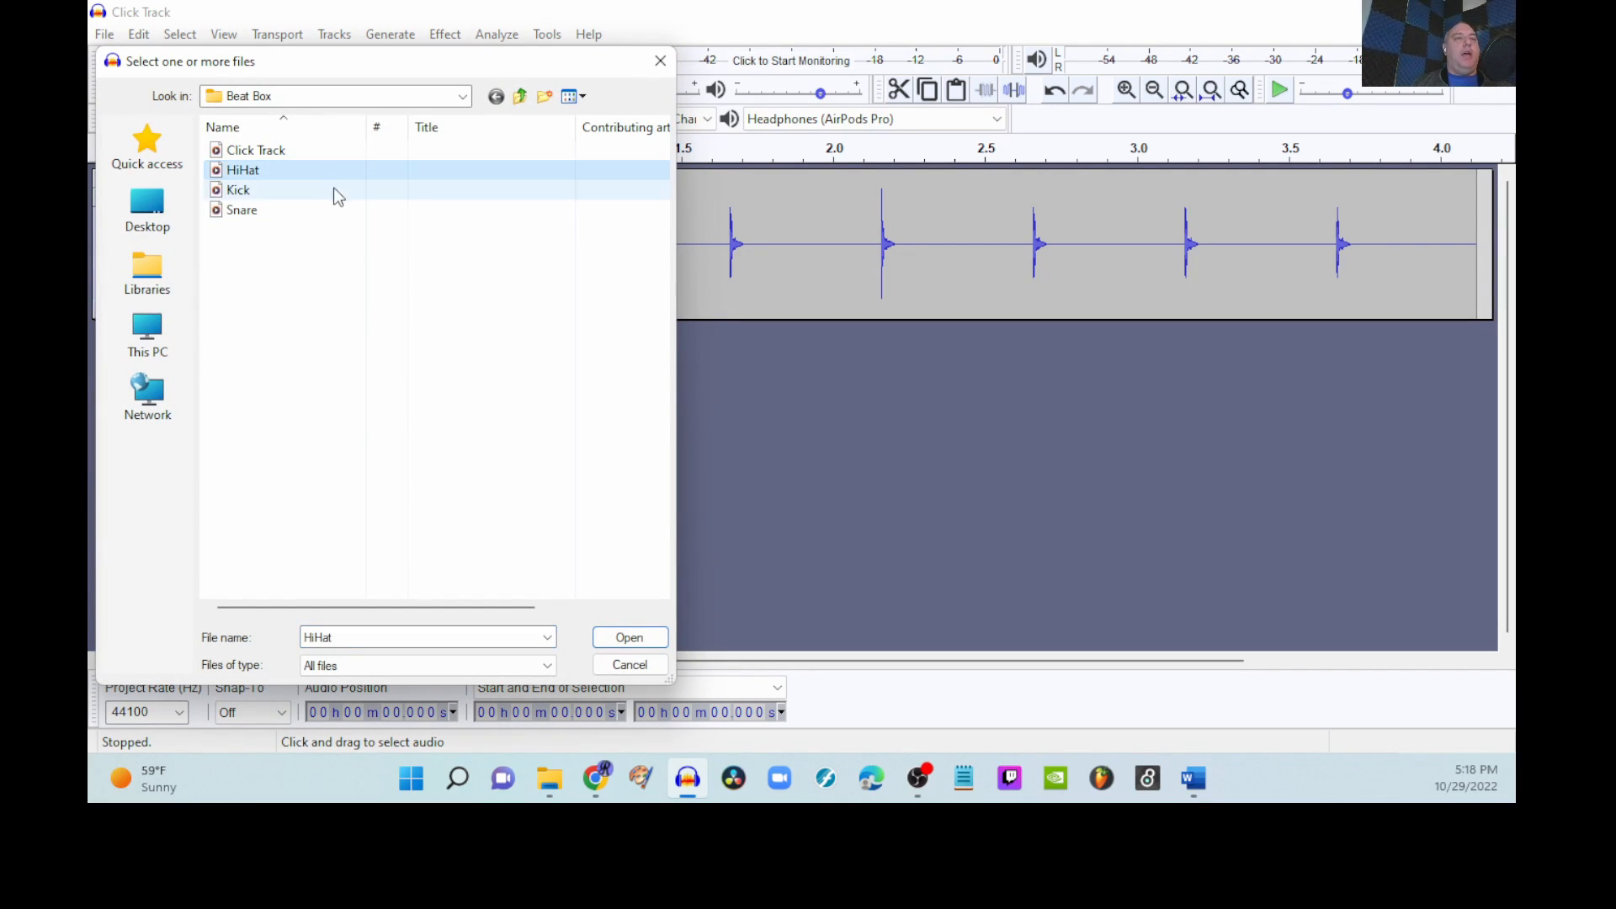
pyautogui.keyDown('ctrl'); pyautogui.click(296, 194); pyautogui.keyUp('ctrl')
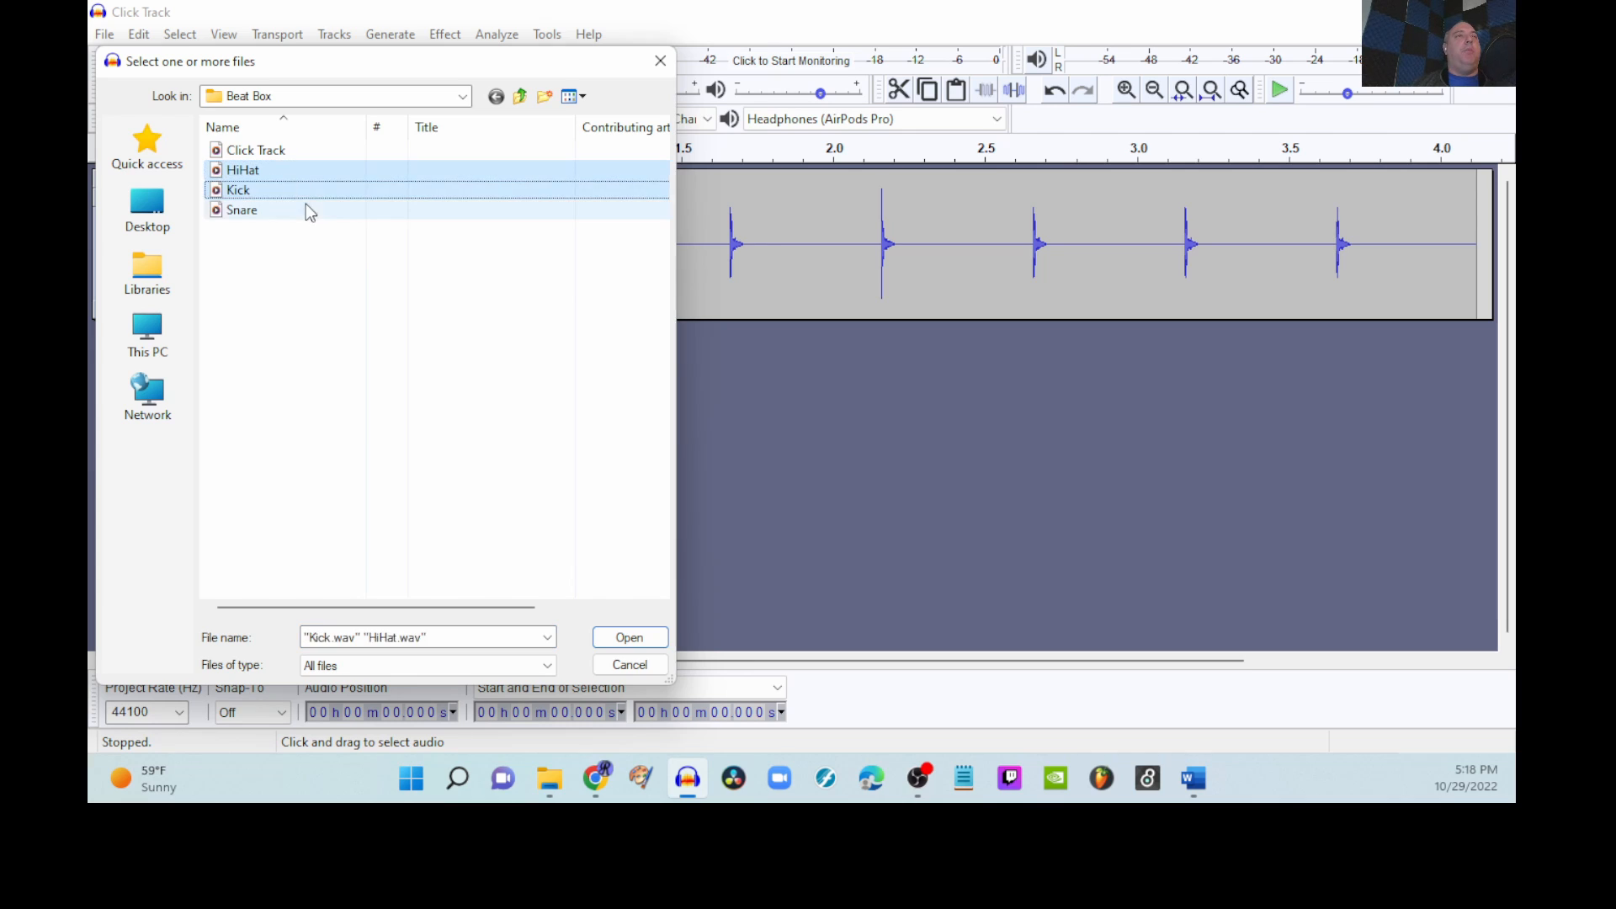
pyautogui.keyDown('ctrl'); pyautogui.click(305, 205); pyautogui.keyUp('ctrl')
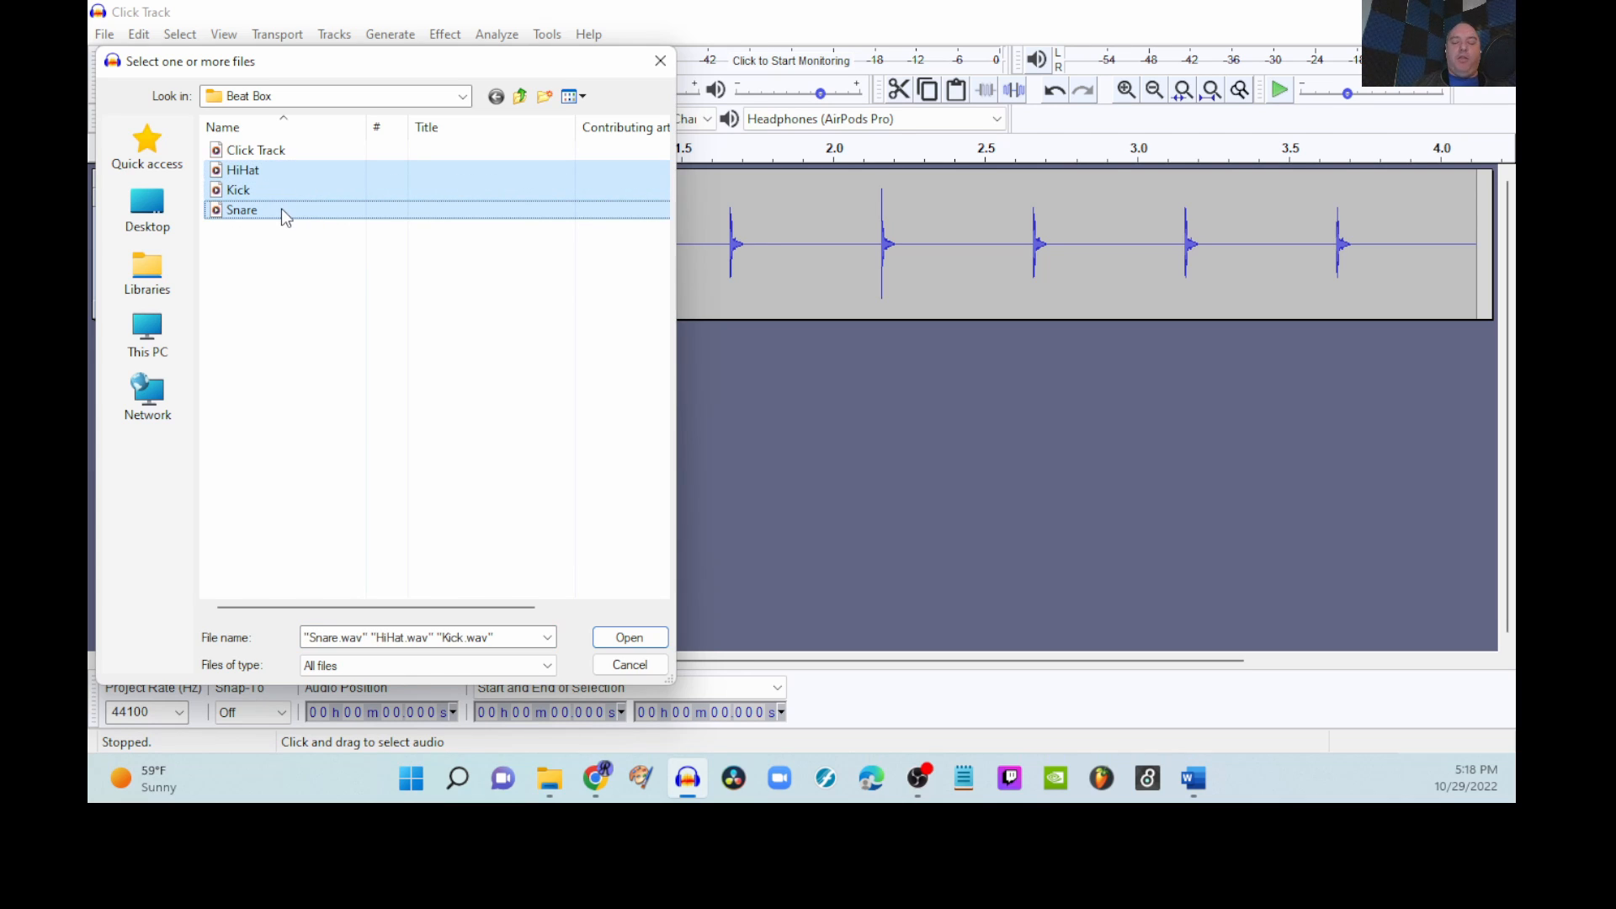
pyautogui.press('Return')
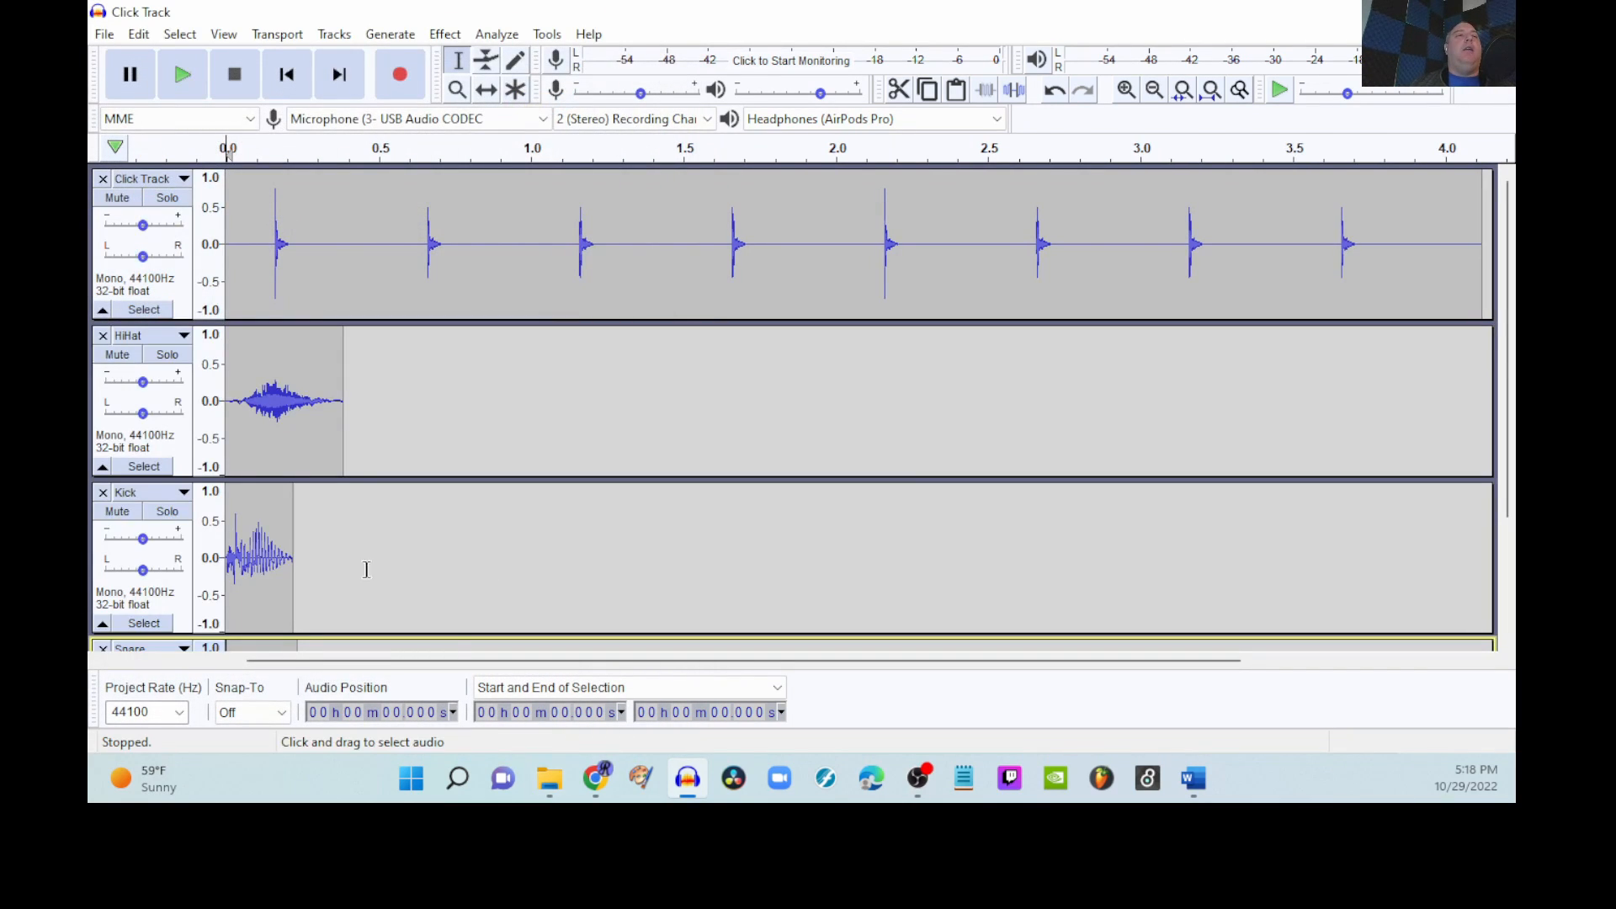
# Step: Move the Kick track up one place so it sits directly below the Click Track
pyautogui.scroll(-1, 143, 240)
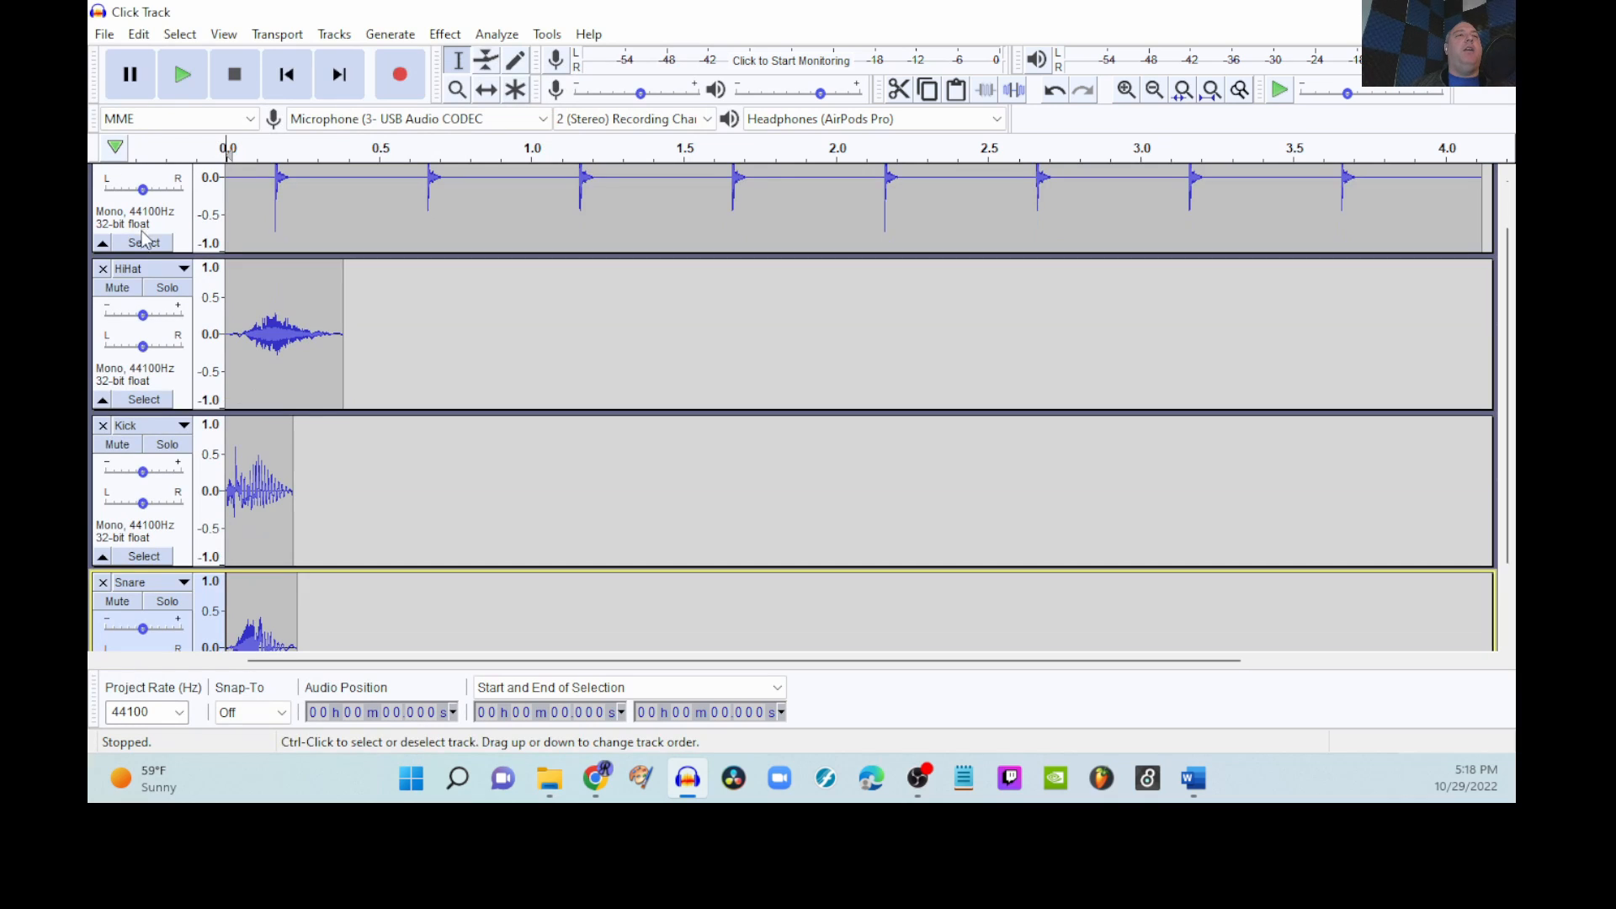
pyautogui.scroll(-1, 143, 277)
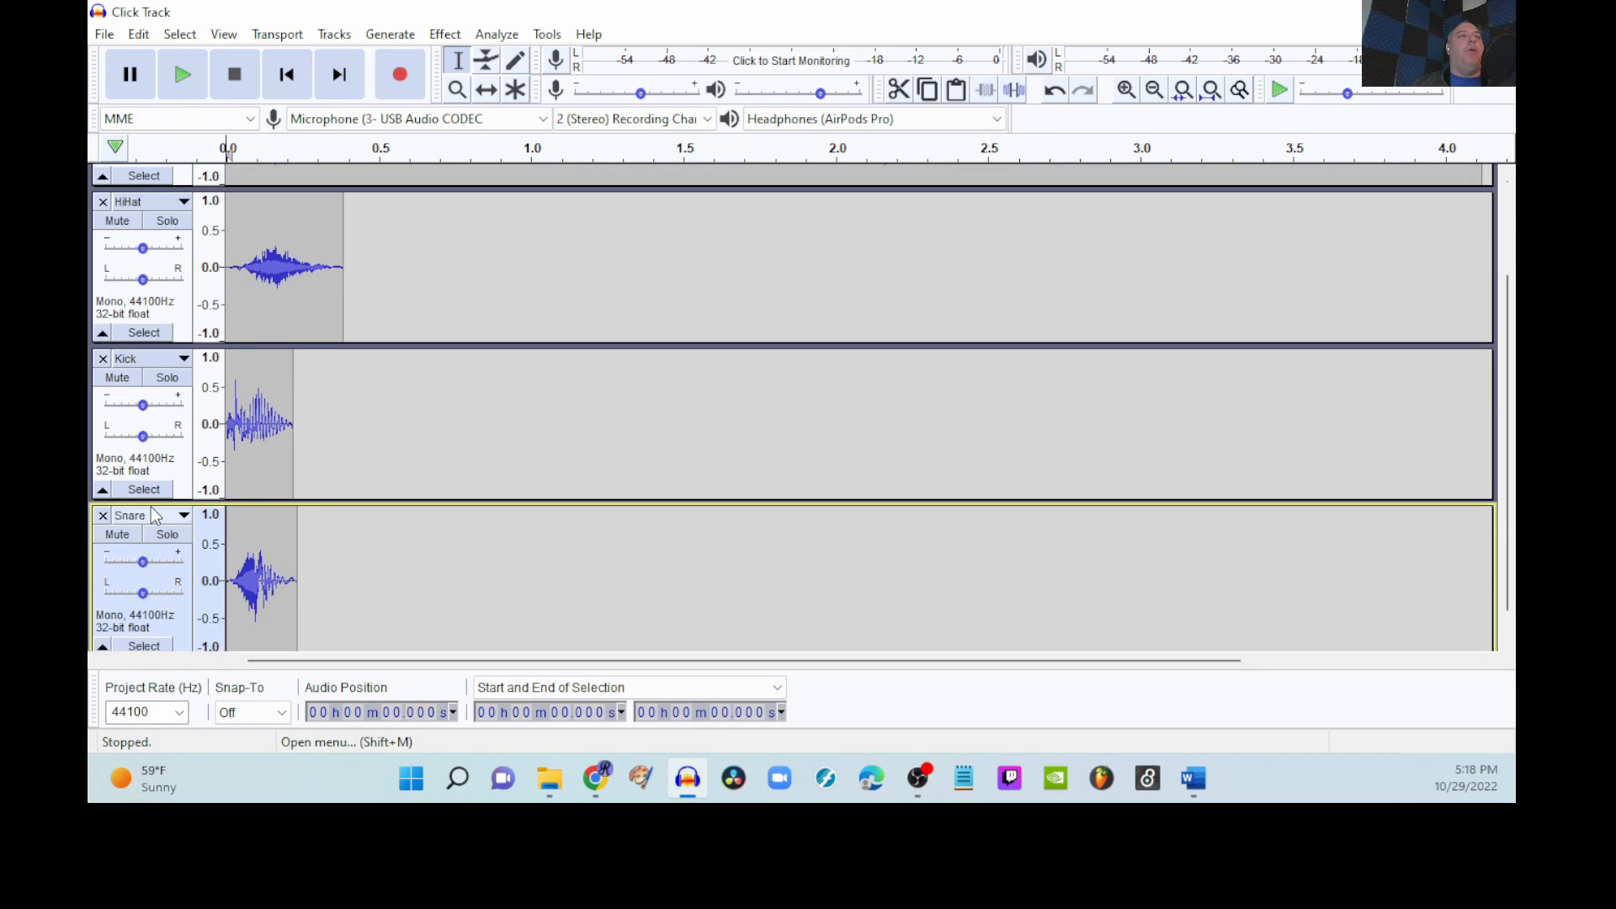
pyautogui.scroll(2, 154, 516)
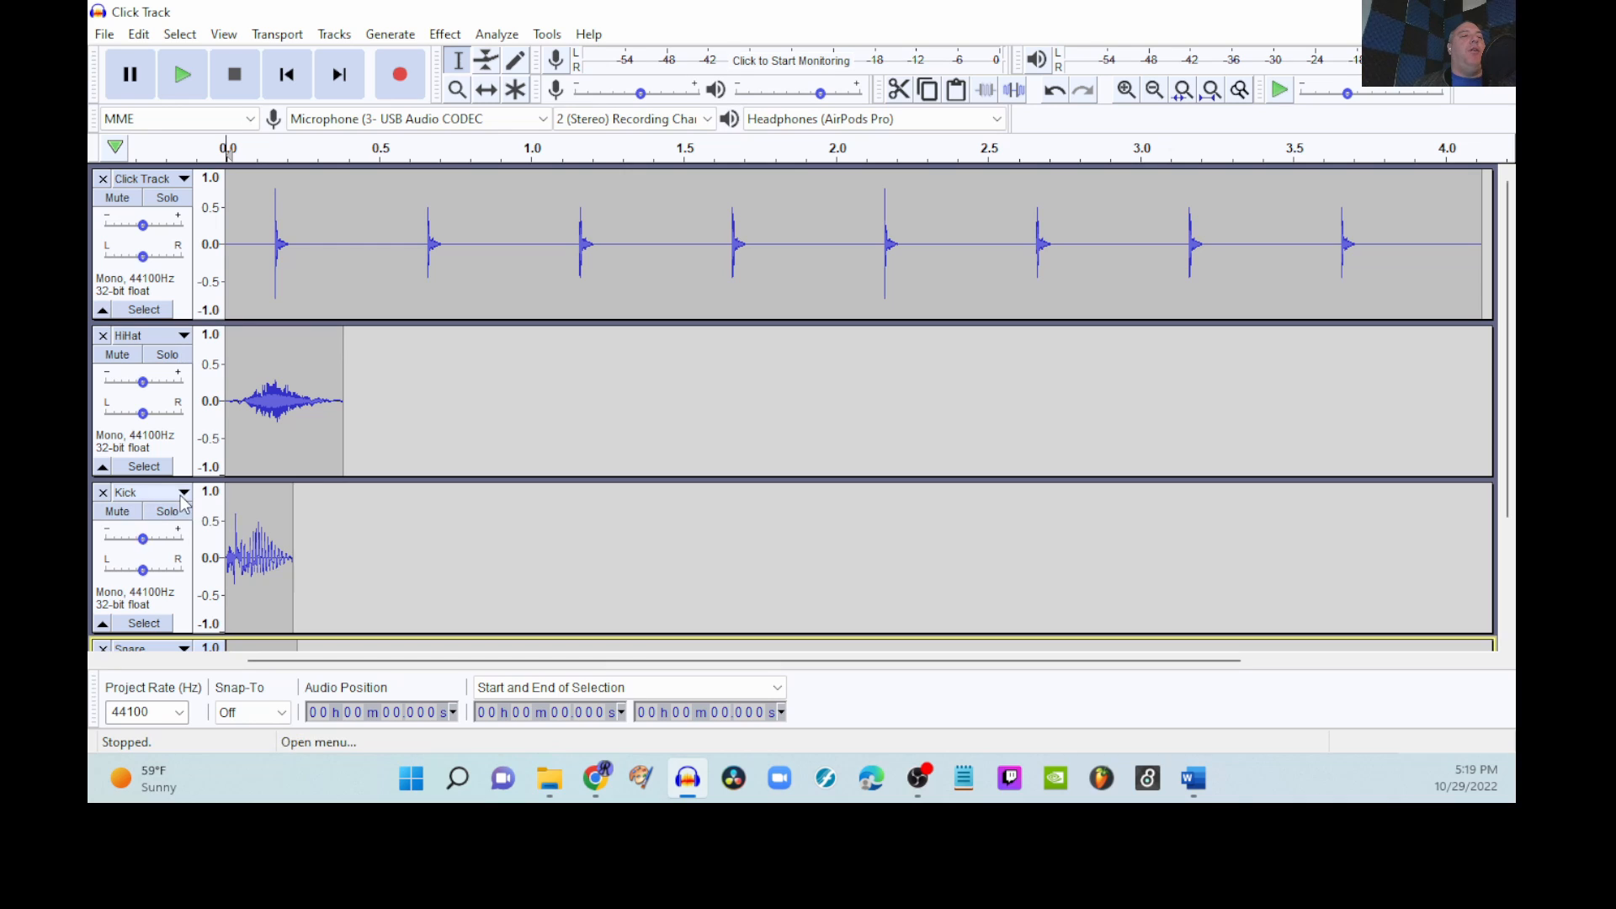
pyautogui.click(153, 495)
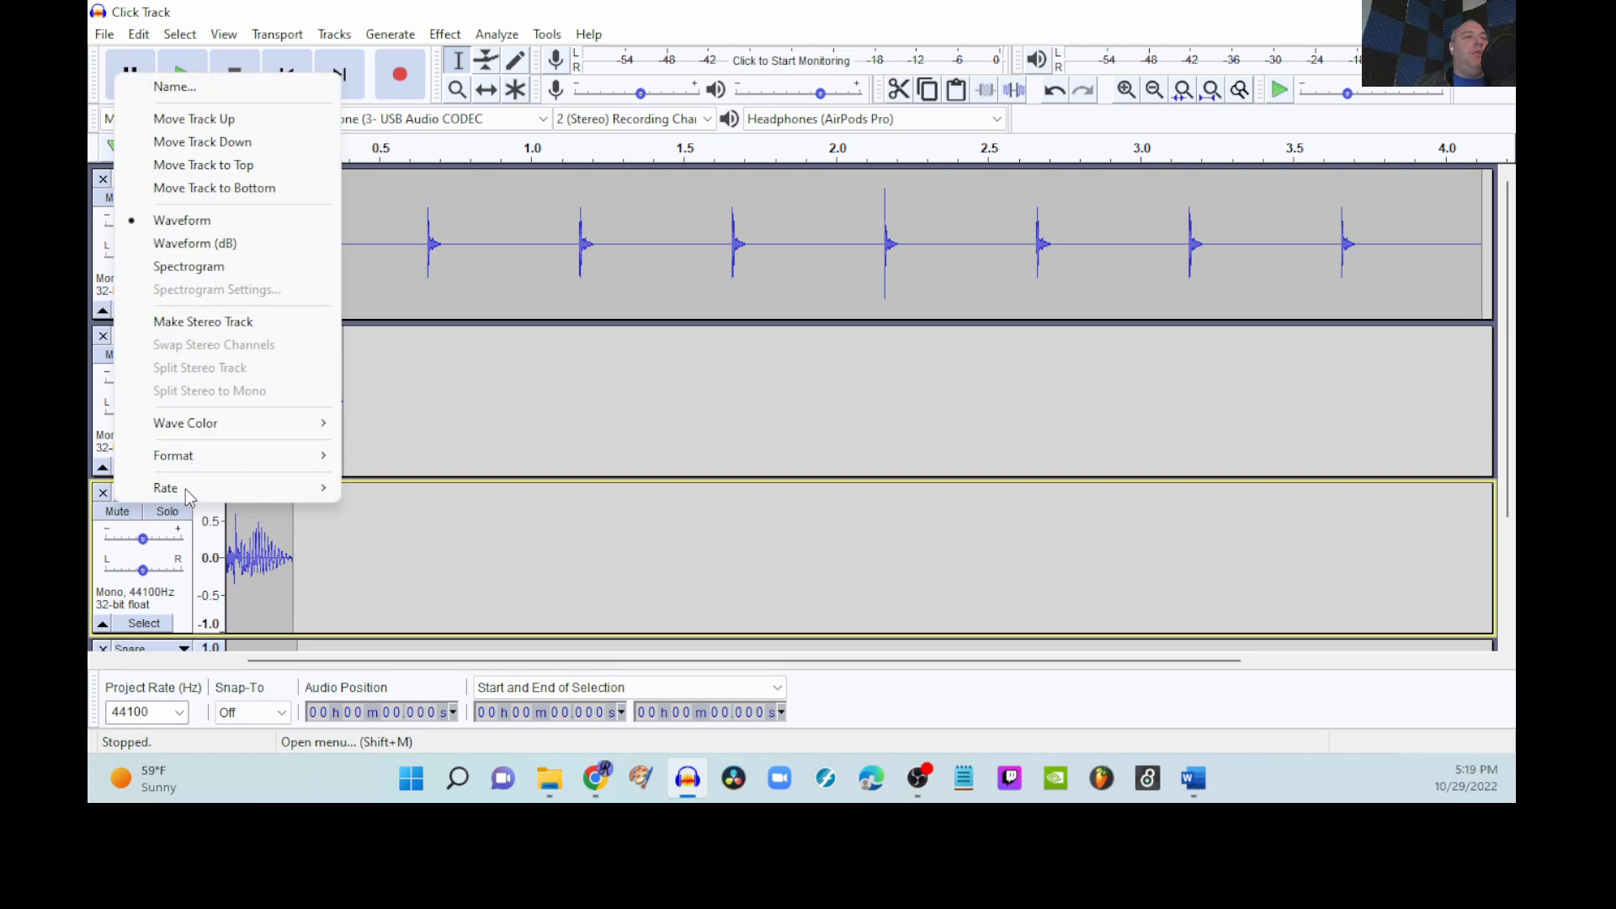
pyautogui.click(216, 126)
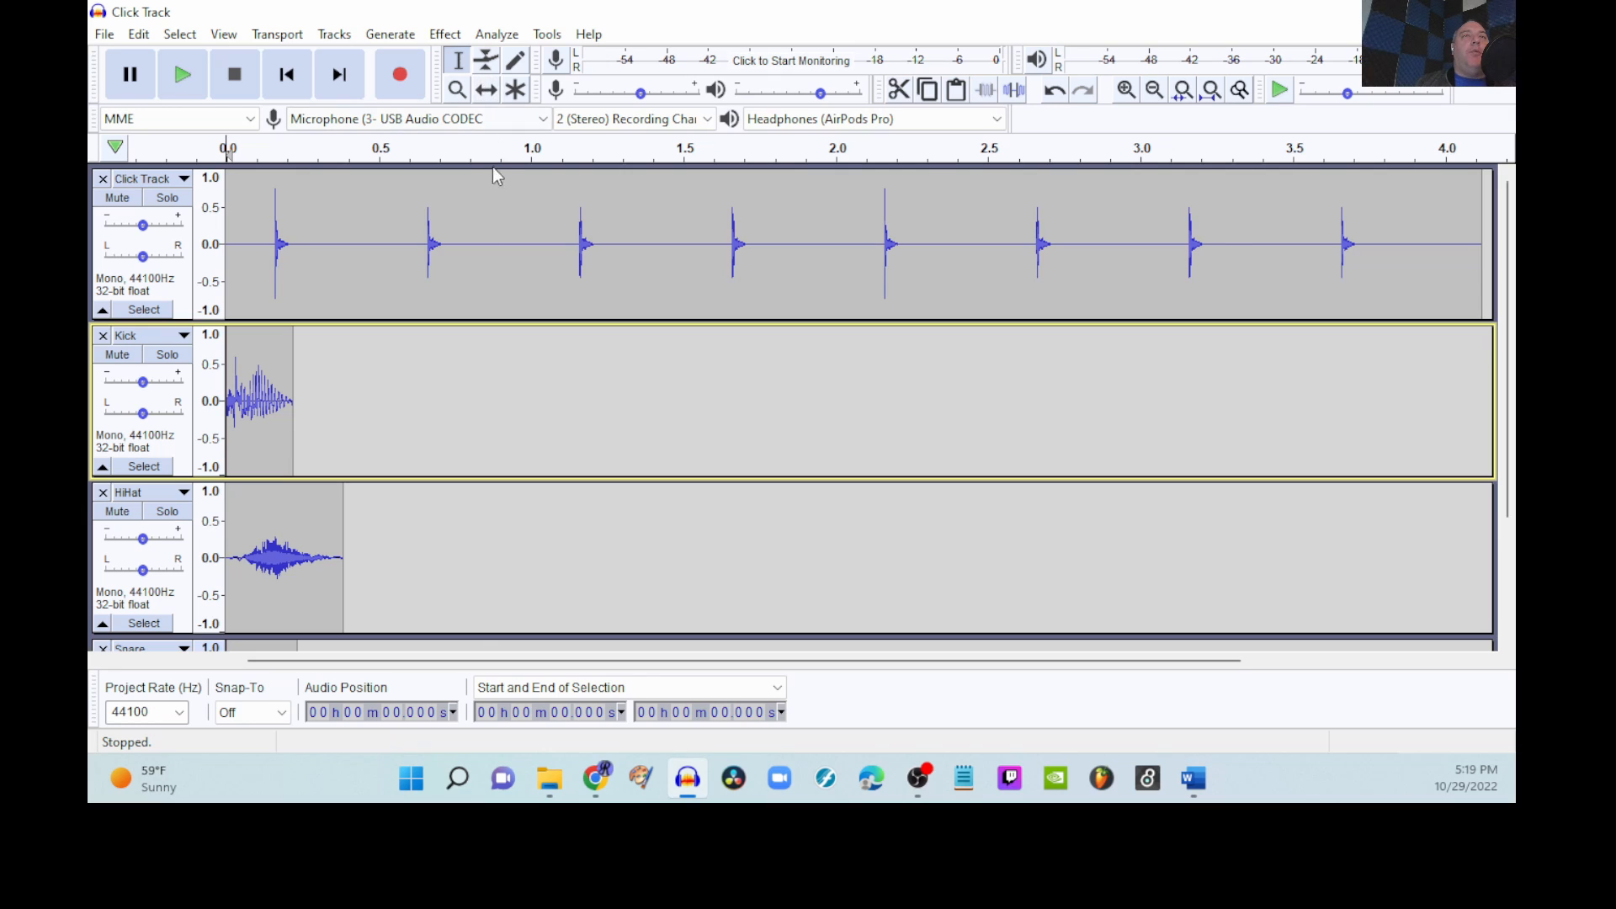
# Step: Shift the Kick clip to start at the first click, about 0.163 s, and paste a copy at the second click, 0.662 s
pyautogui.click(487, 91)
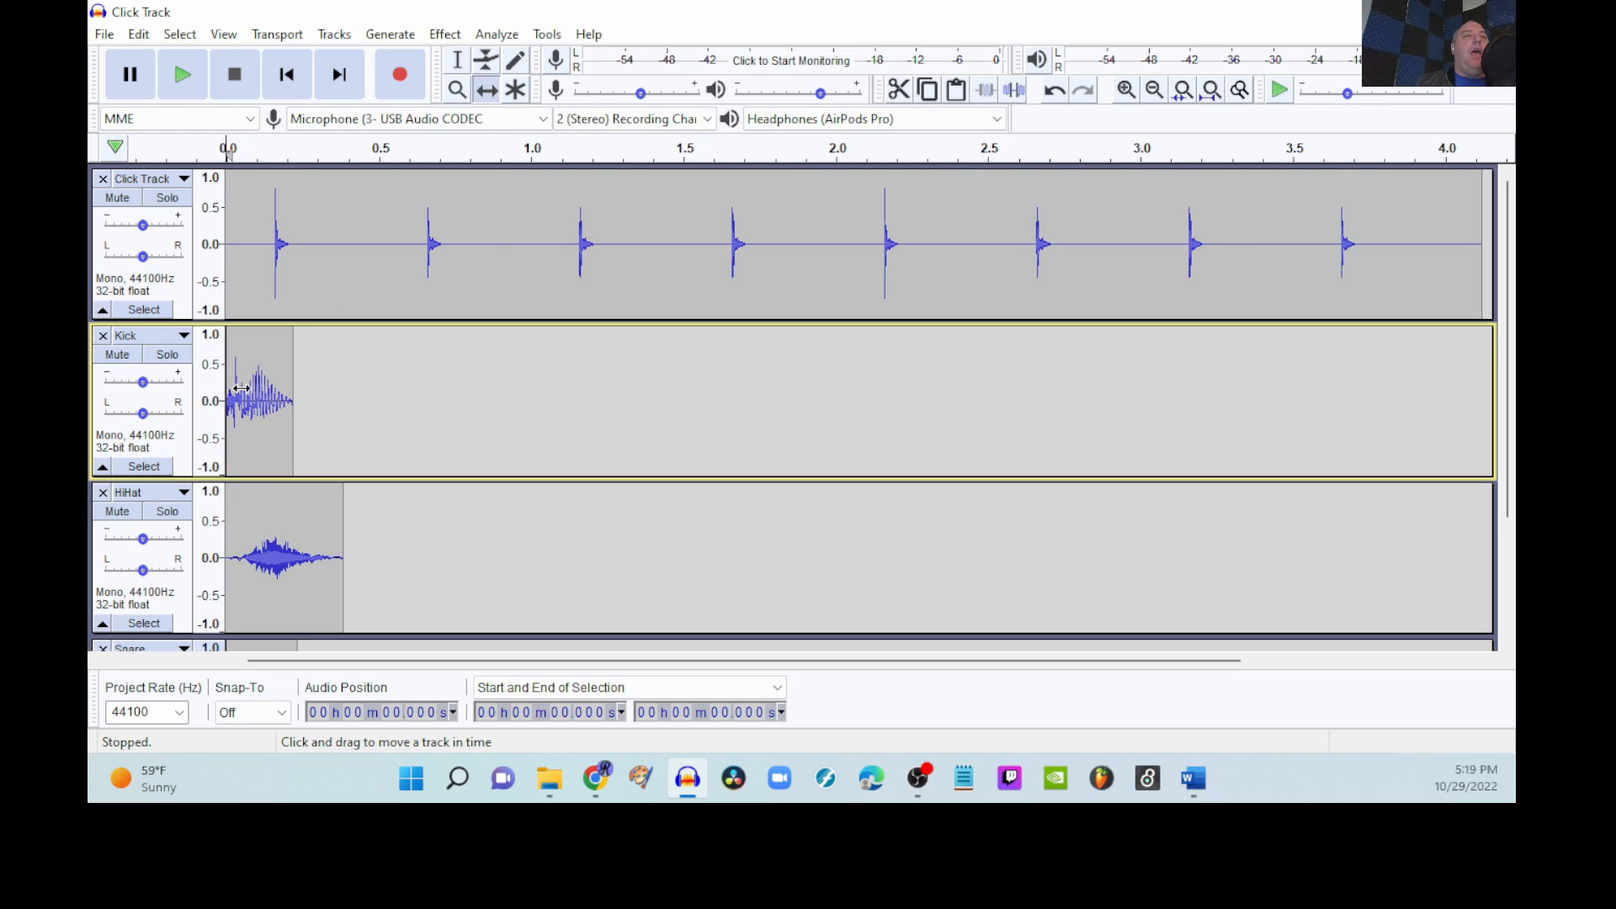
pyautogui.moveTo(245, 388); pyautogui.dragTo(292, 393)
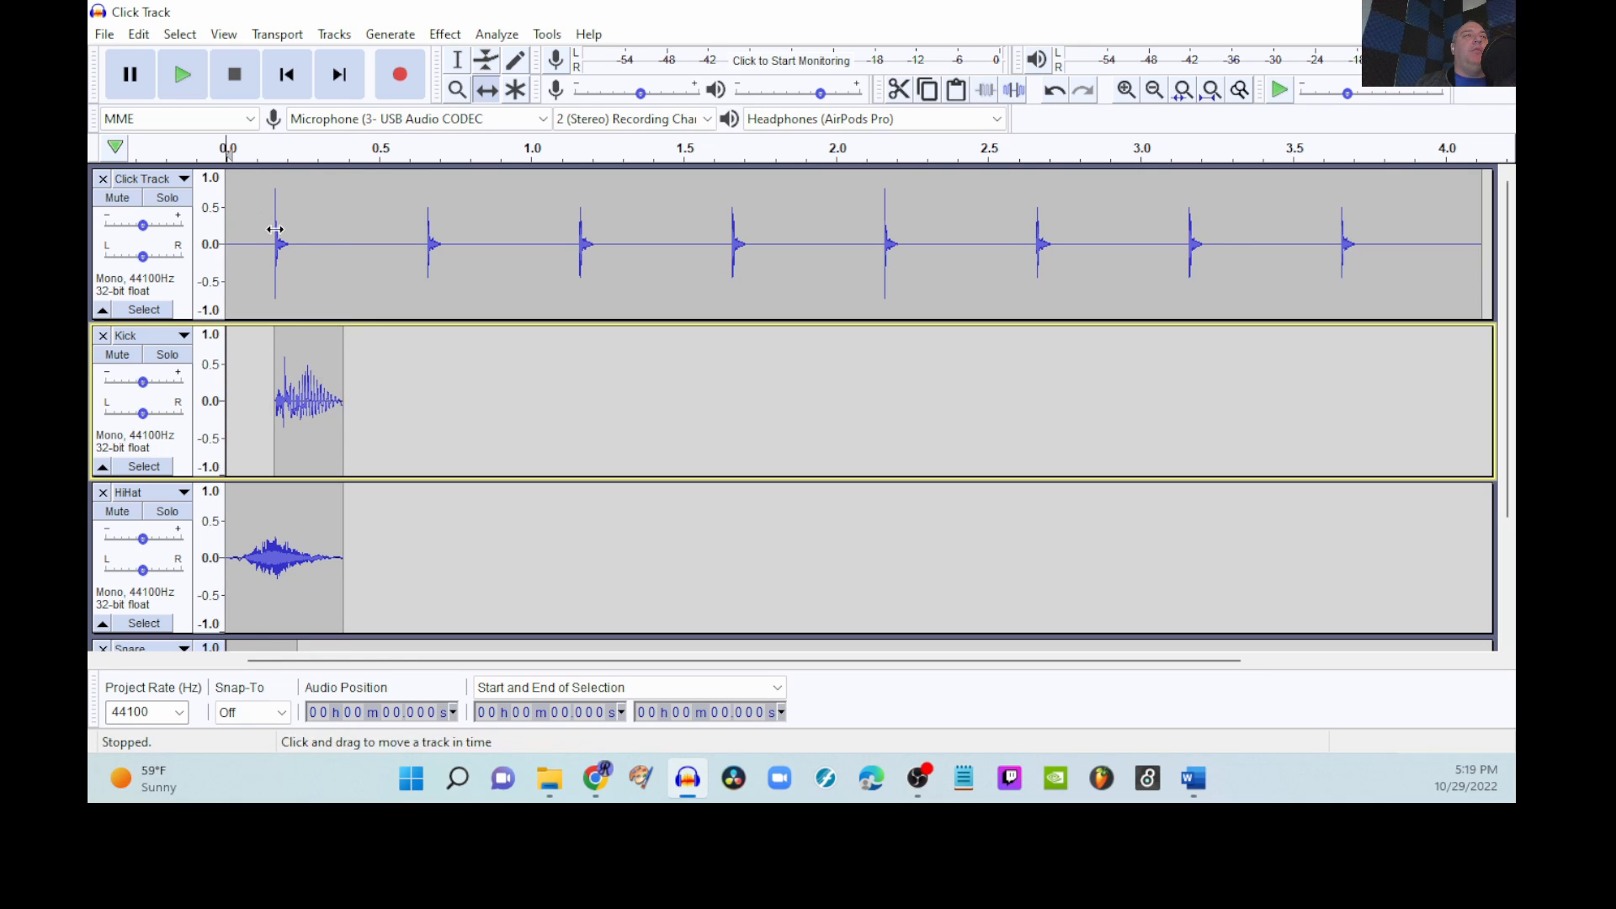
pyautogui.click(458, 65)
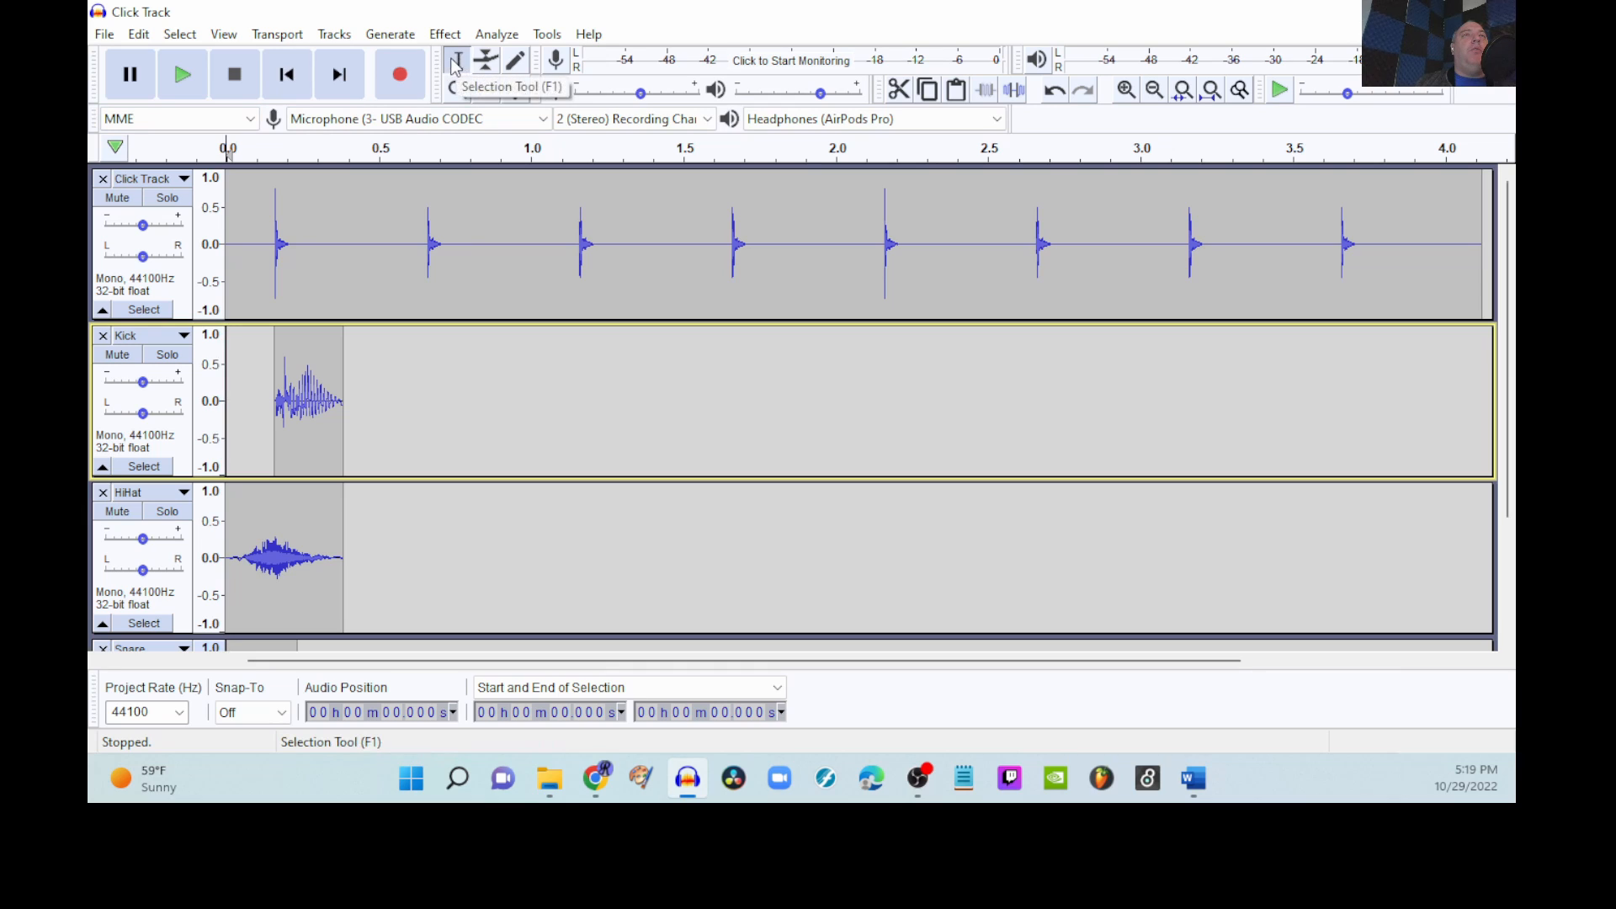
pyautogui.moveTo(299, 404); pyautogui.dragTo(305, 404)
pyautogui.doubleClick(286, 408)
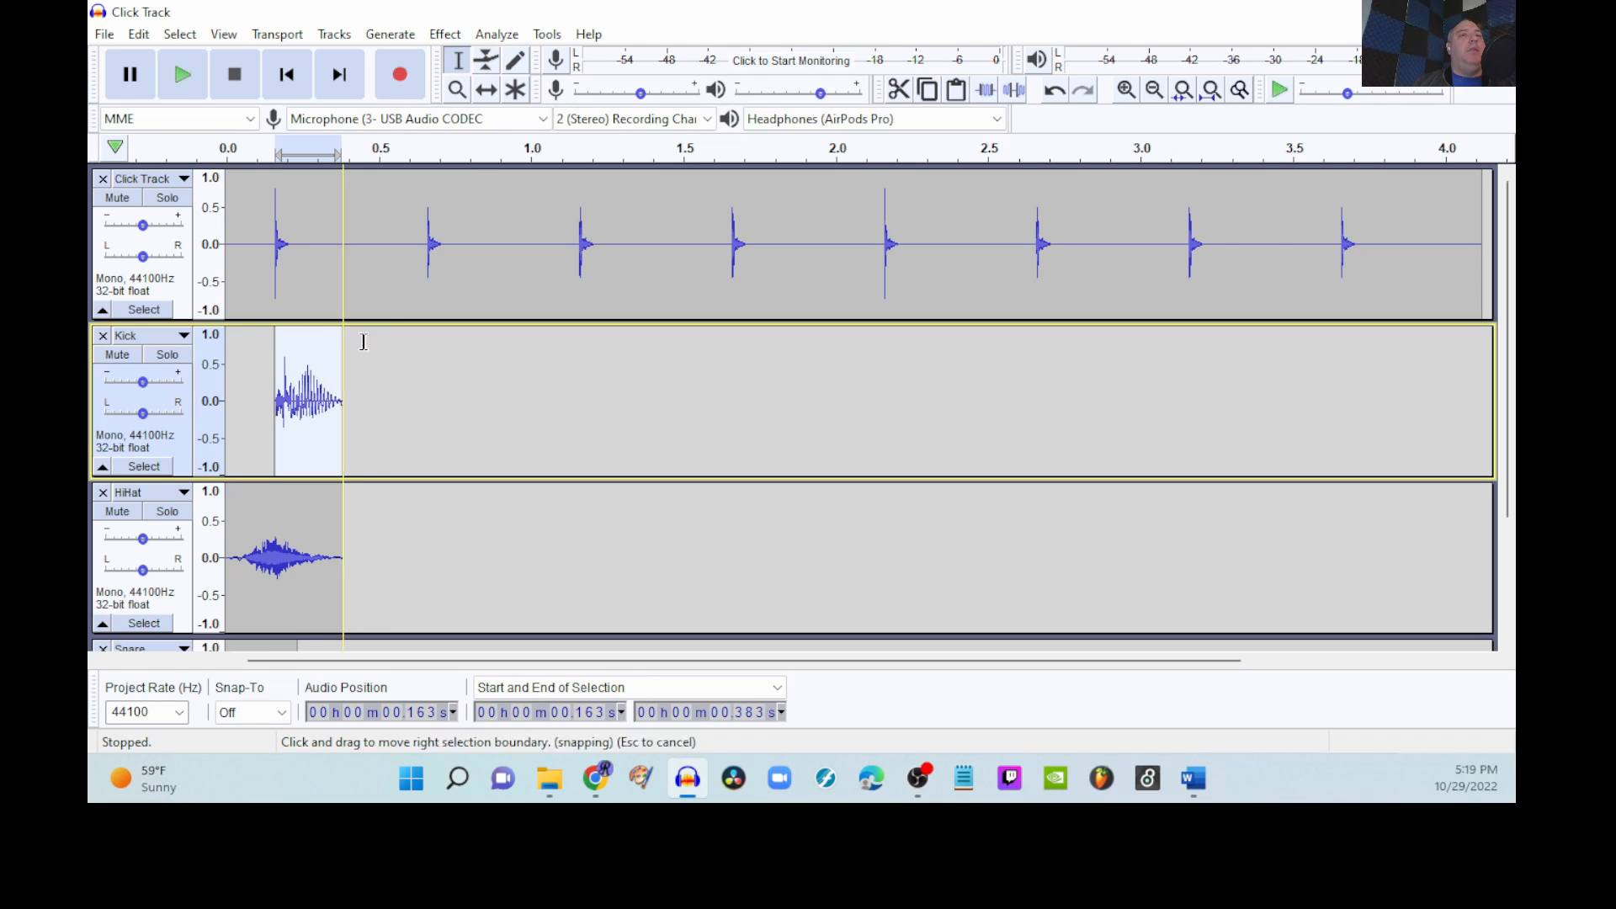
pyautogui.click(423, 353)
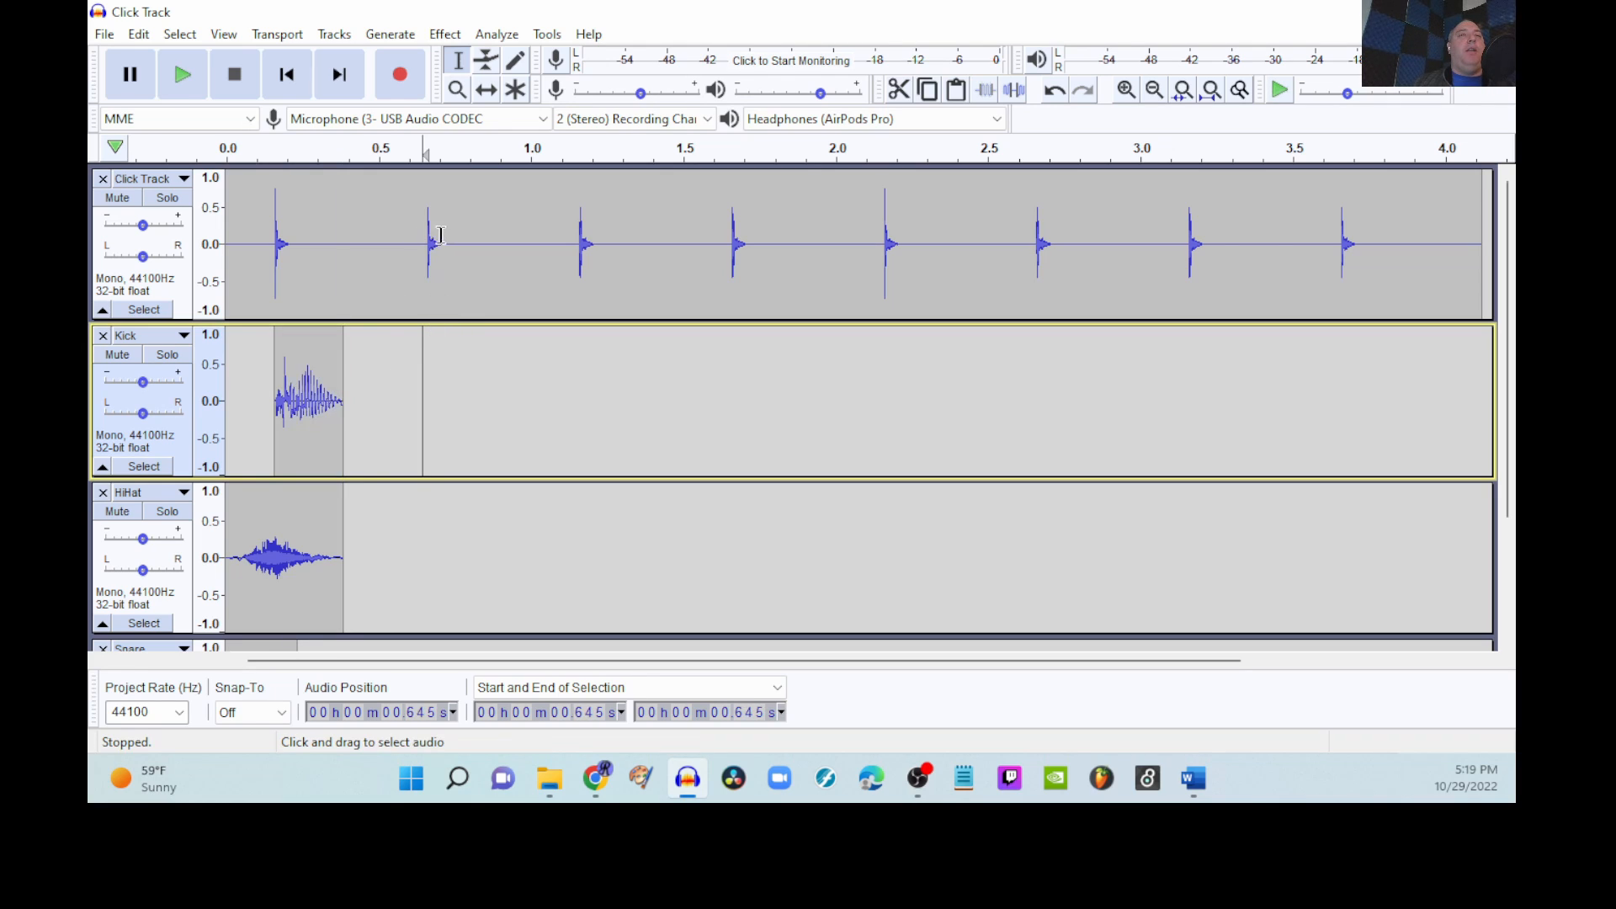
pyautogui.press('Right')
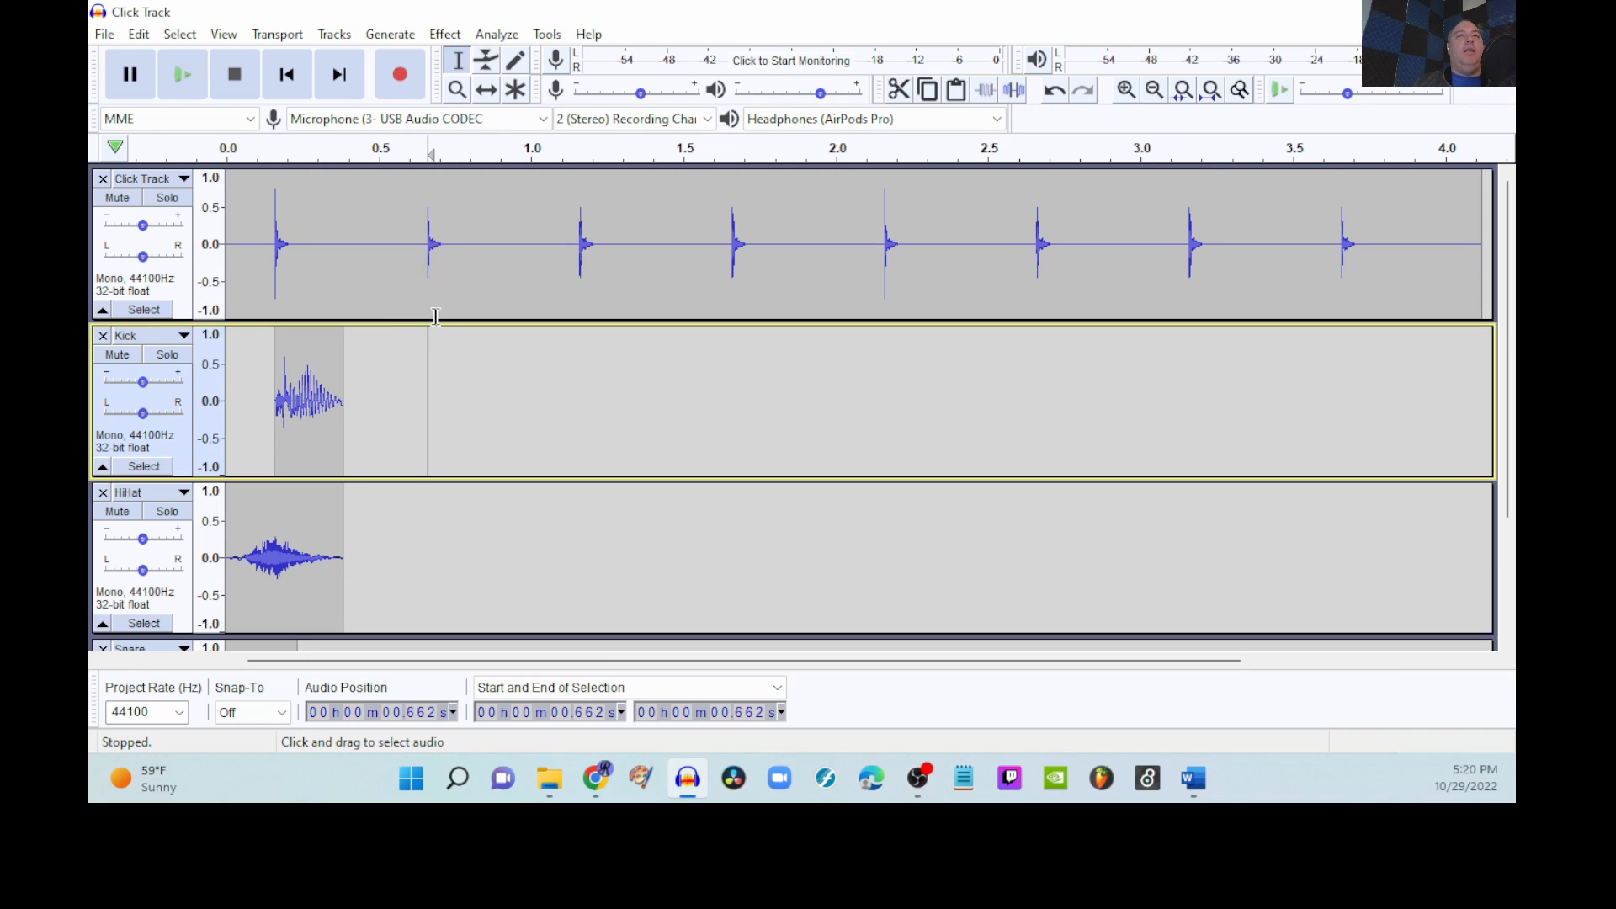
pyautogui.hotkey('ctrl', 'v')
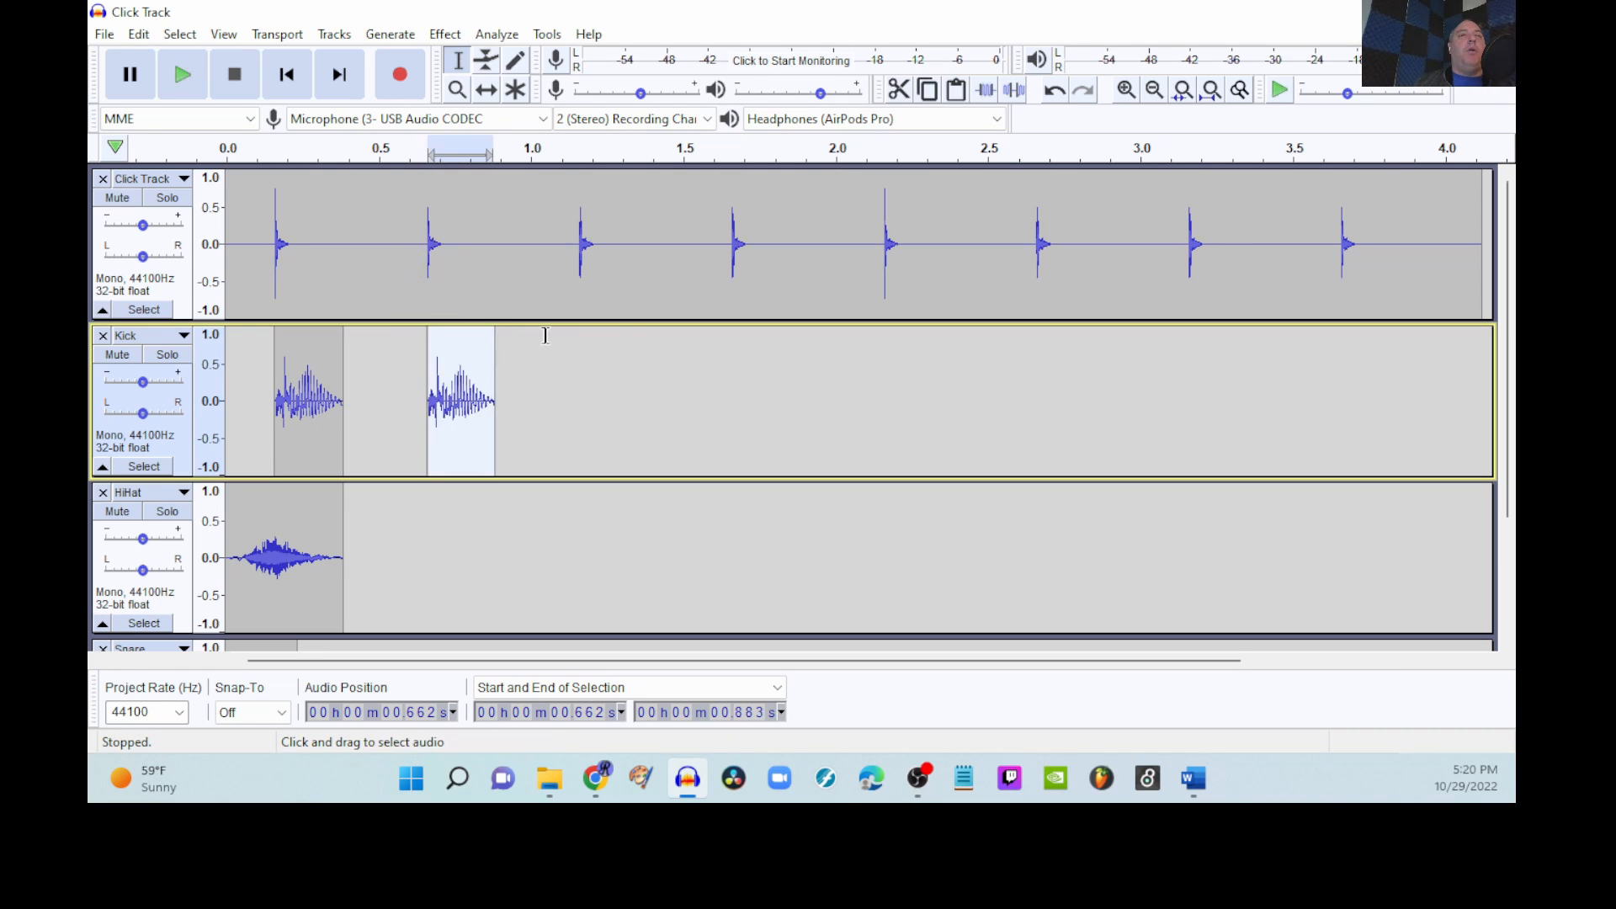
# Step: Paste the copied kick at the third through eighth clicks on the Kick track and play the project from the start
pyautogui.click(574, 368)
pyautogui.hotkey('ctrl', 'v')
pyautogui.click(729, 354)
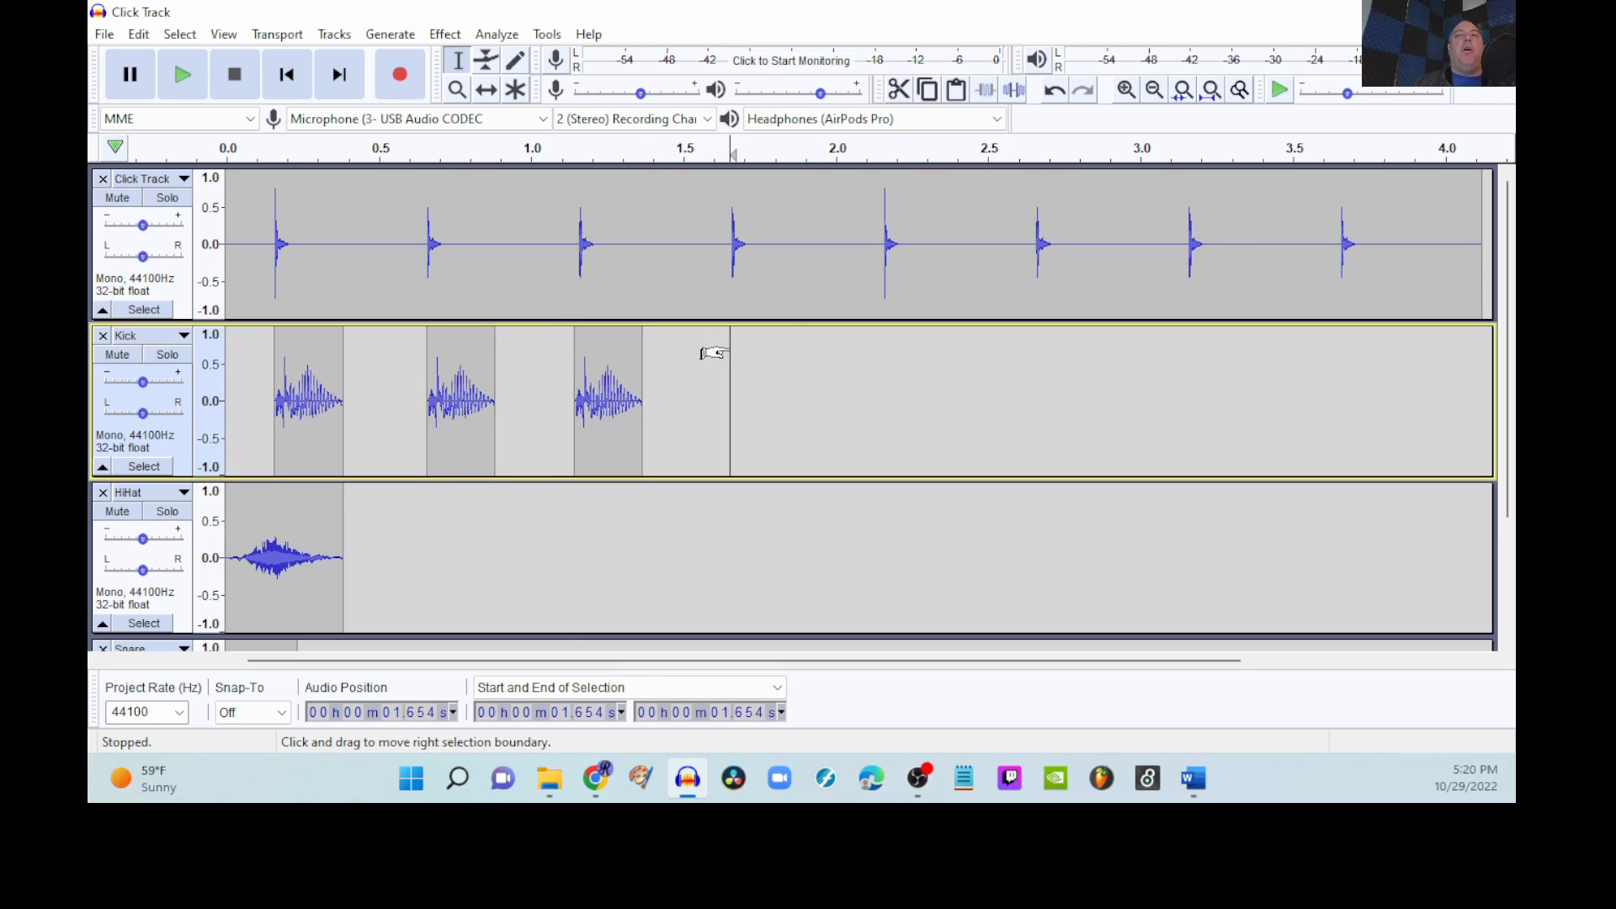
pyautogui.hotkey('ctrl', 'v')
pyautogui.click(884, 341)
pyautogui.hotkey('ctrl', 'v')
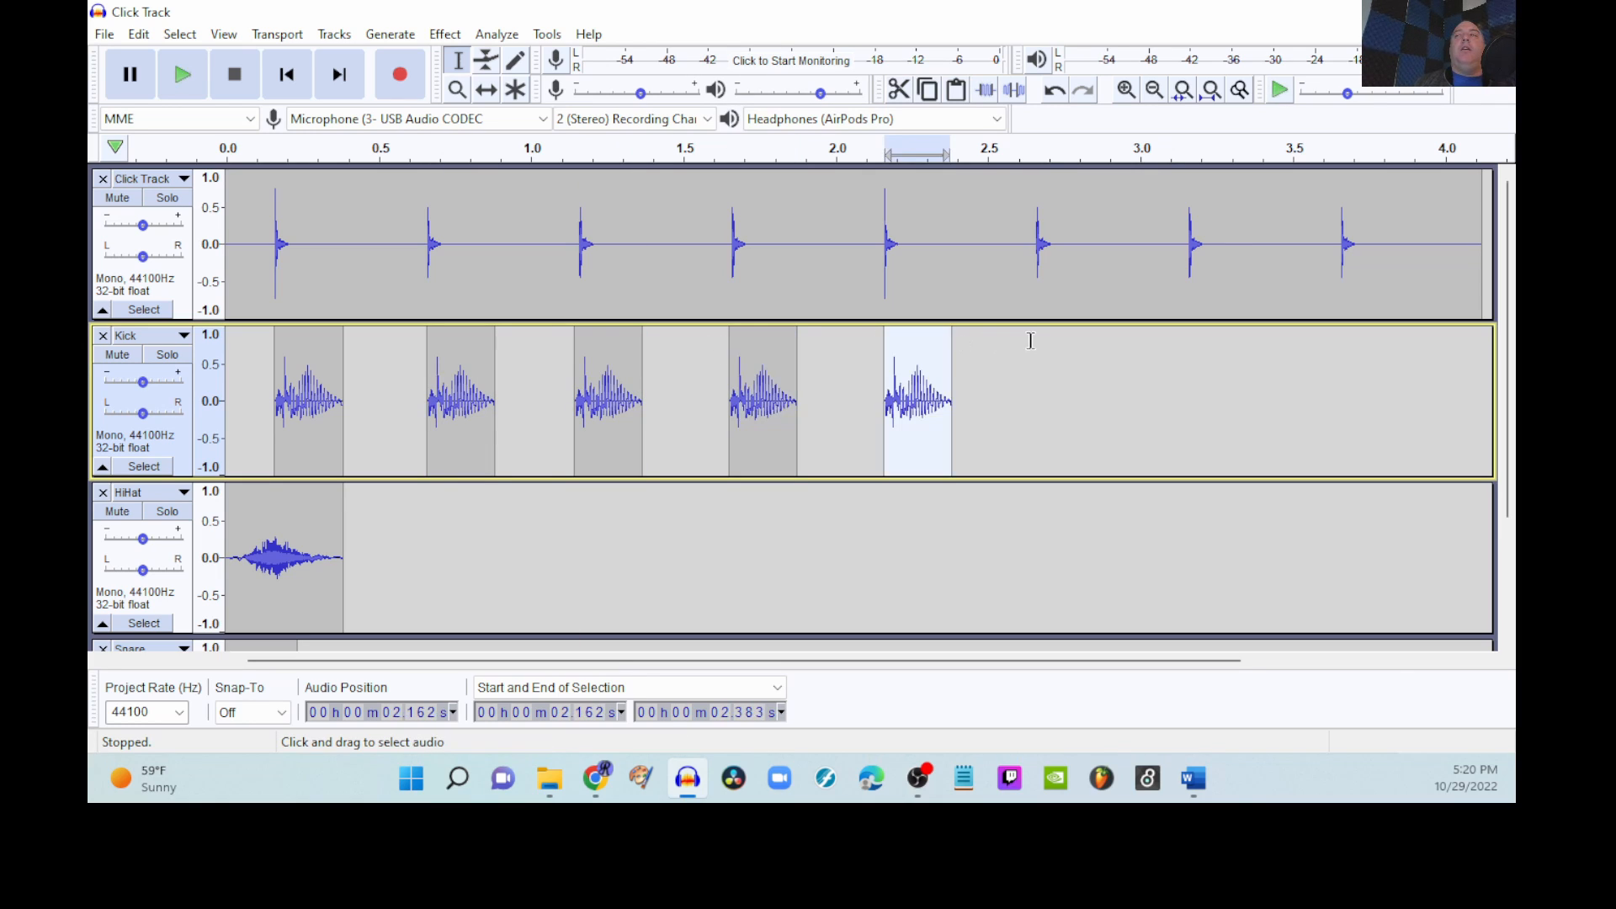
pyautogui.click(1037, 340)
pyautogui.click(286, 74)
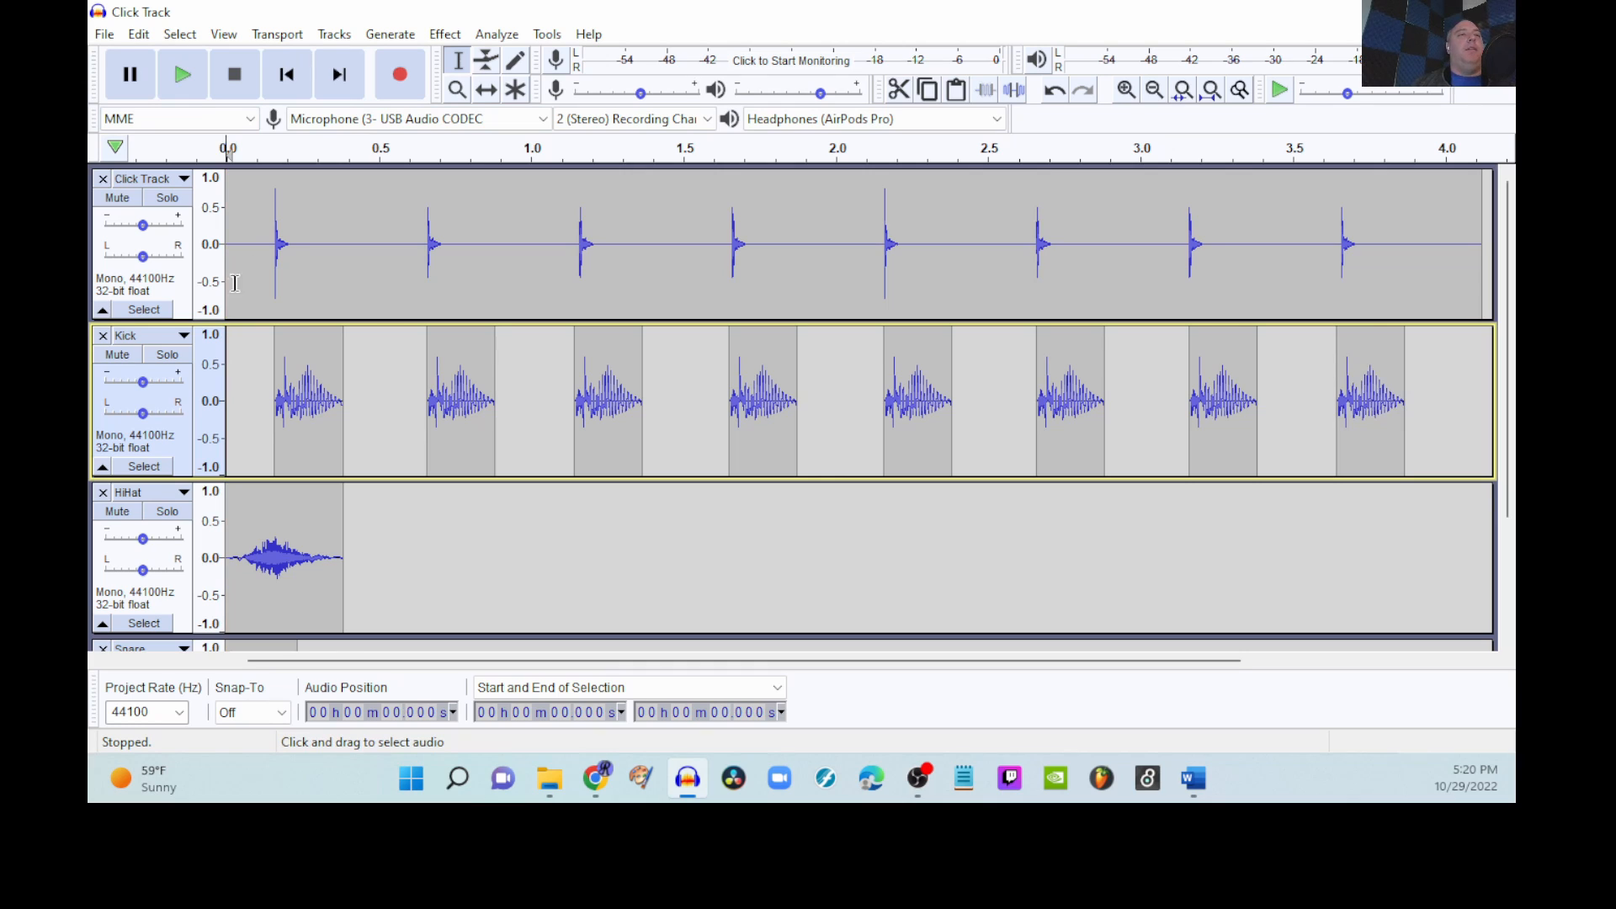
pyautogui.press('space')
# Step: Move the Snare track directly below the Kick track and shift its clip to the second click, about 0.662 s
pyautogui.scroll(-2, 315, 308)
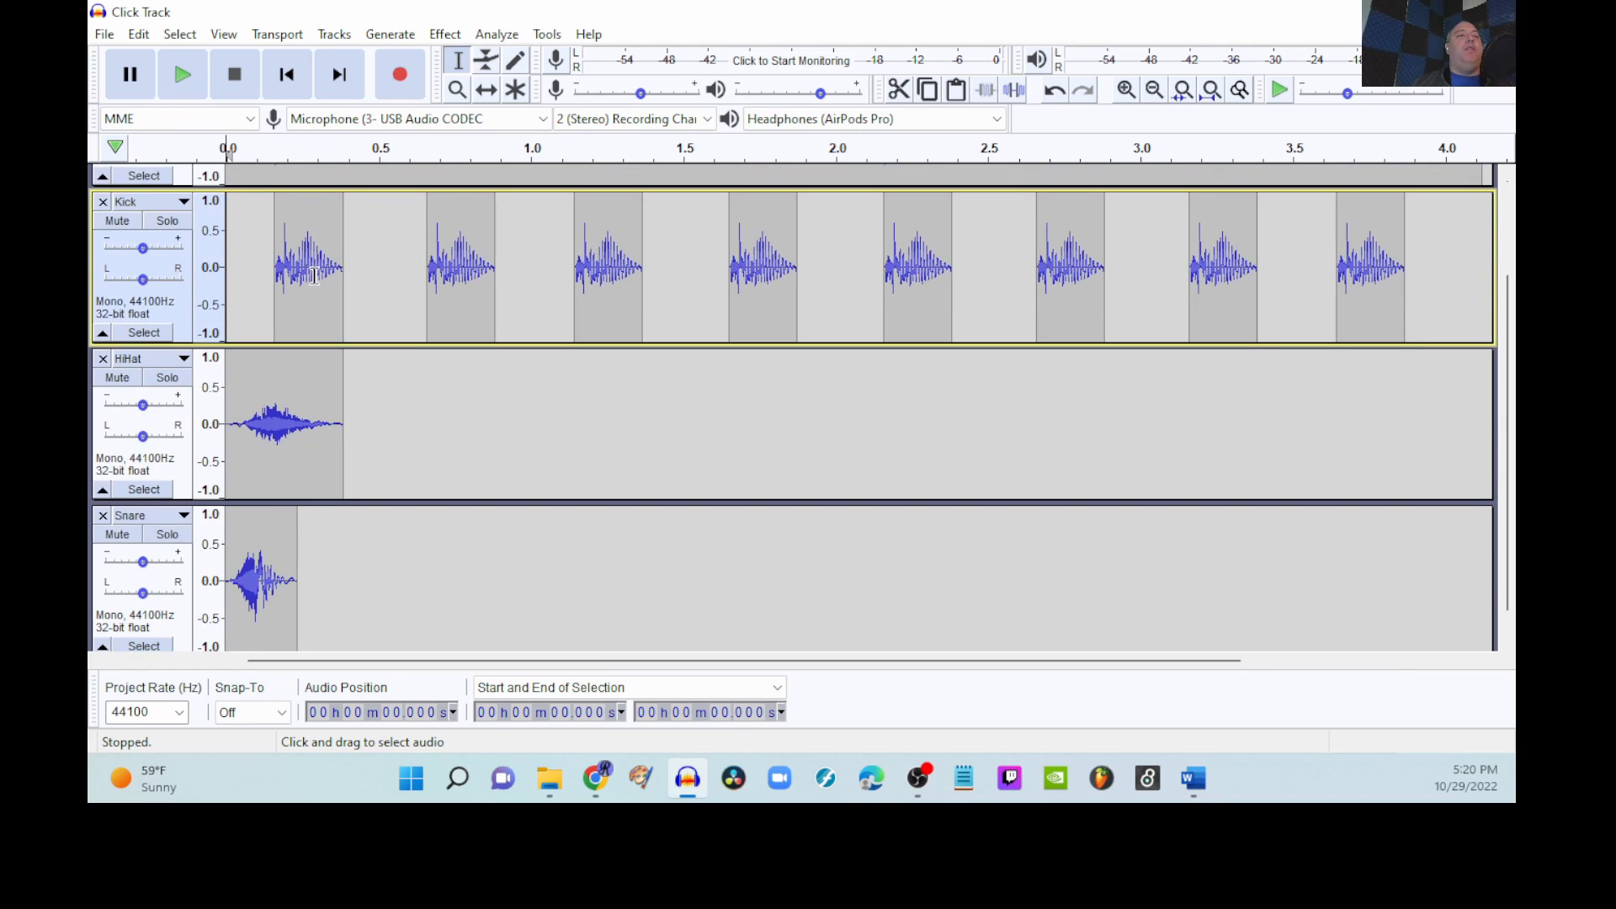
pyautogui.click(180, 515)
pyautogui.click(238, 143)
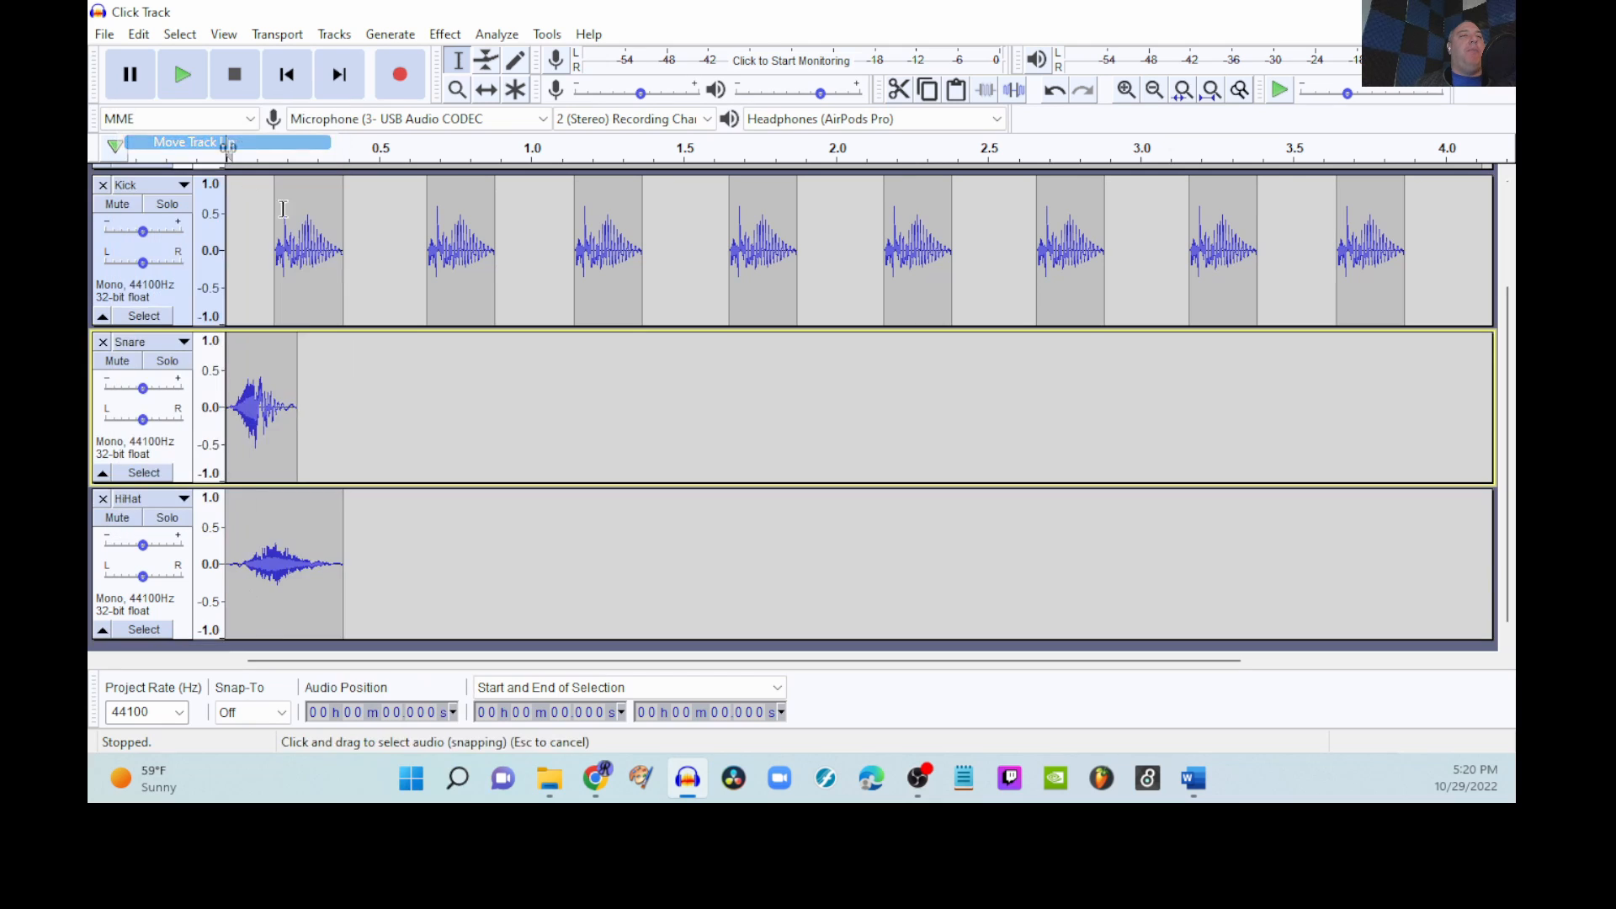
pyautogui.scroll(2, 379, 362)
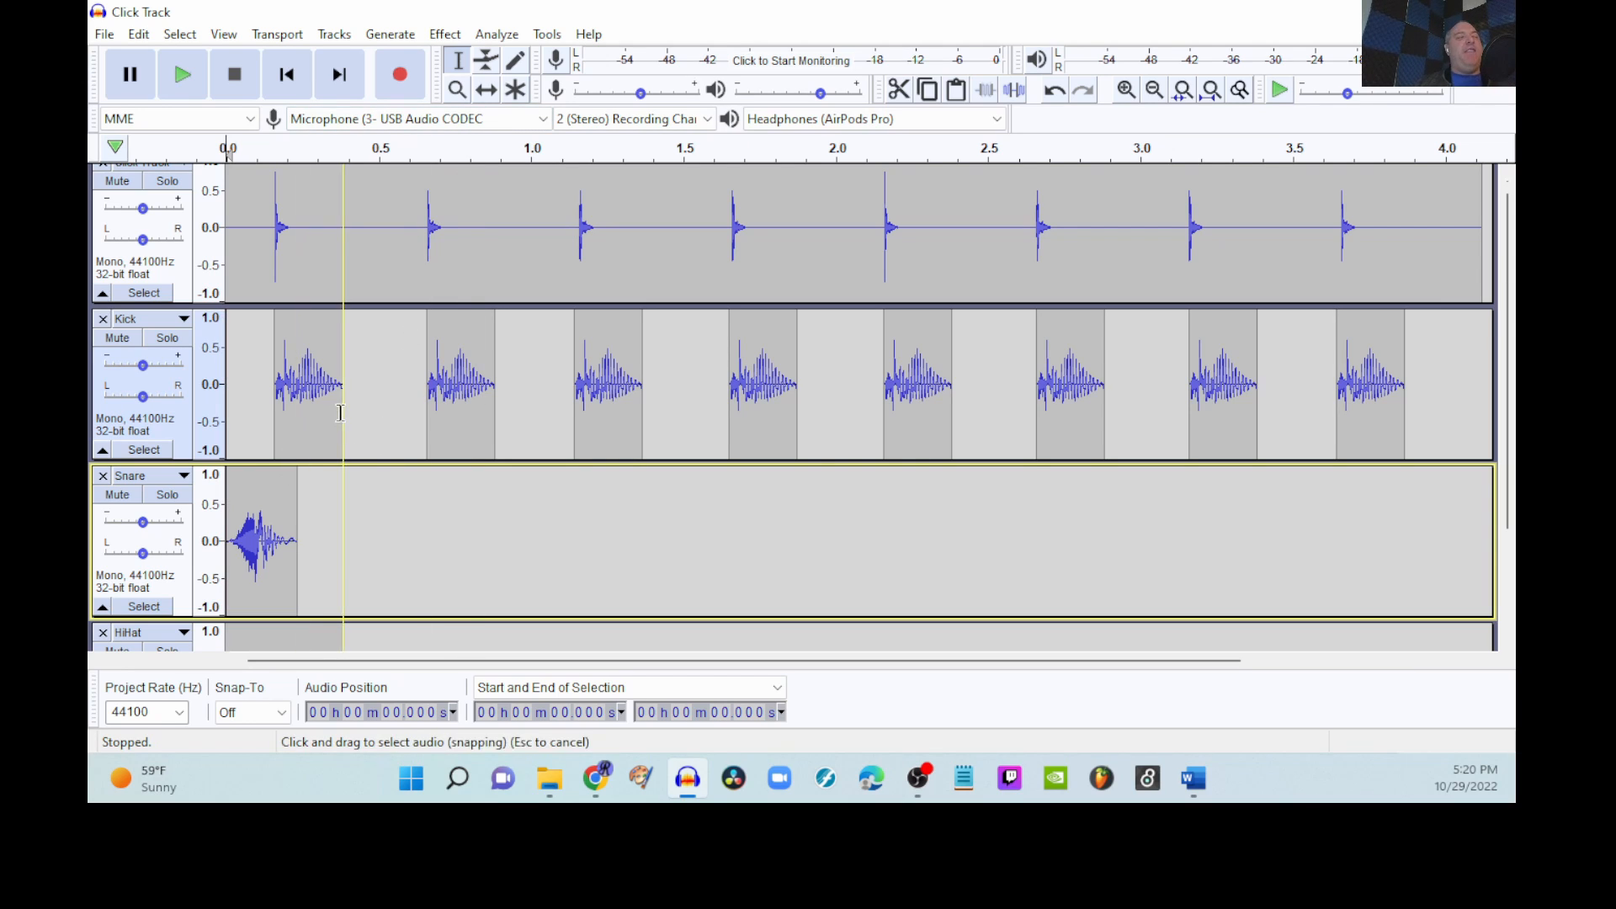
pyautogui.click(487, 91)
pyautogui.moveTo(254, 538); pyautogui.dragTo(456, 531)
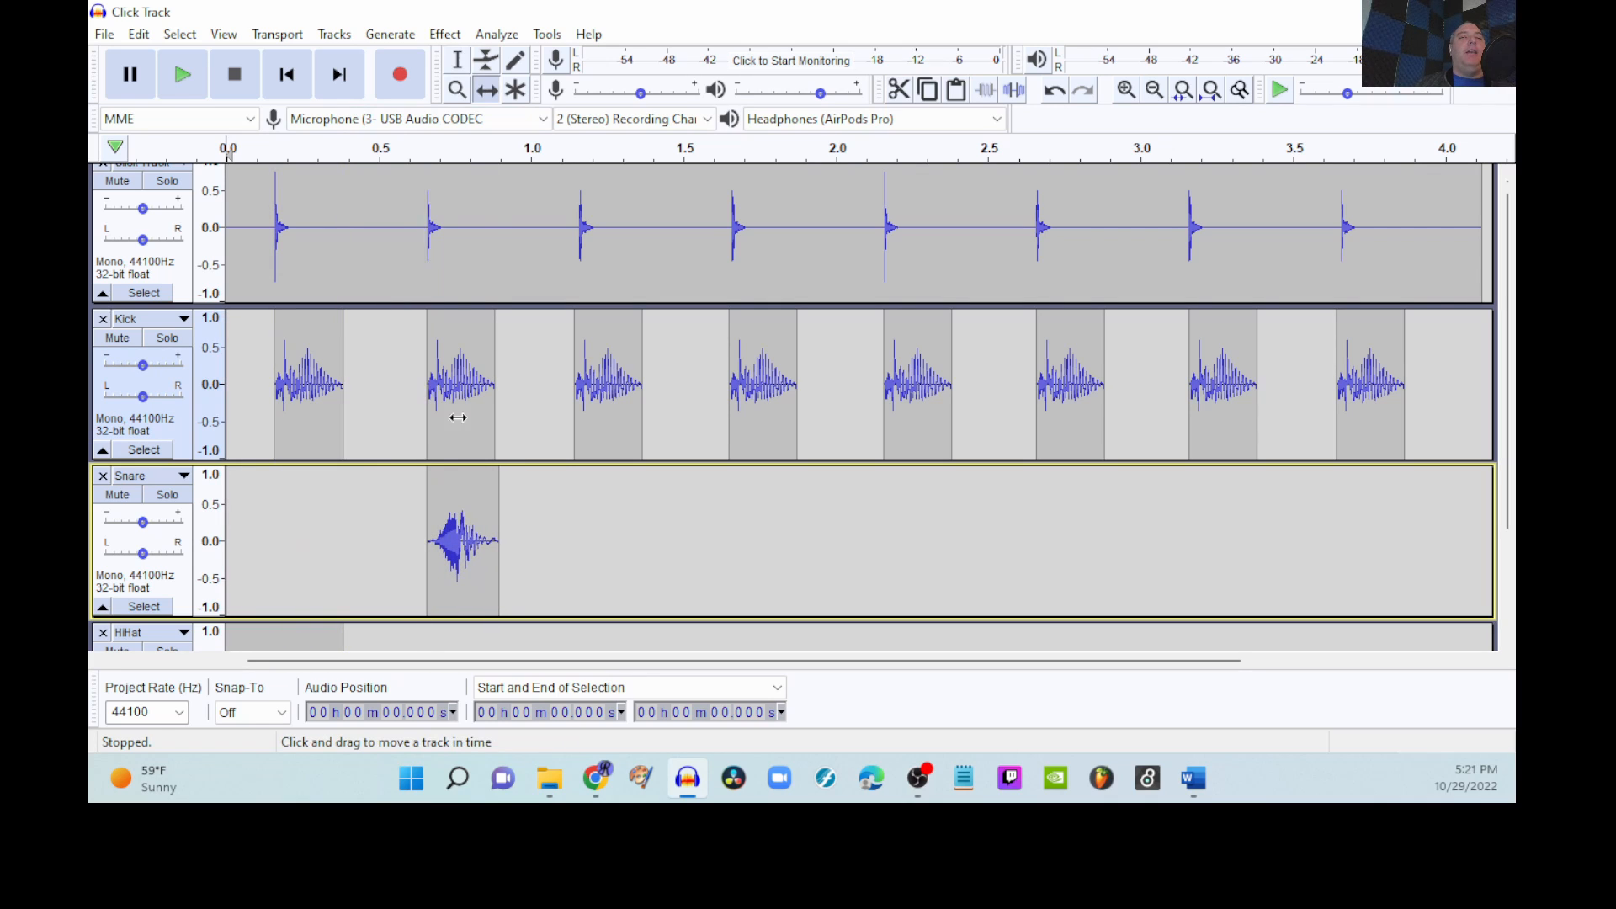
# Step: Copy the snare clip to the fourth, sixth and eighth clicks on the Snare track and play the project from the start
pyautogui.click(459, 71)
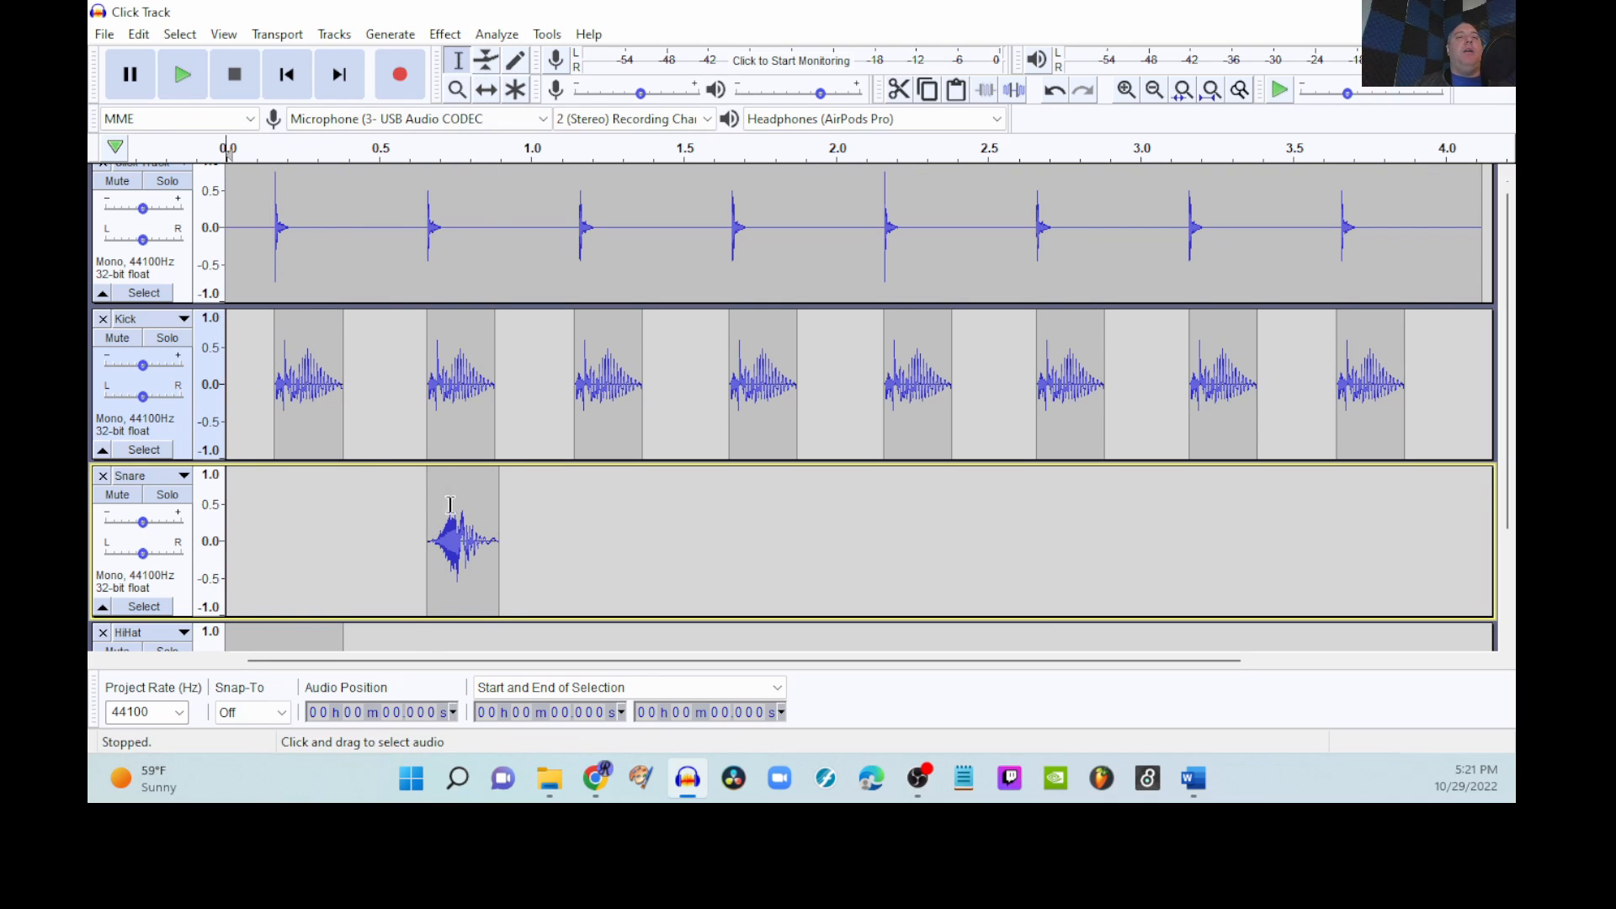
pyautogui.doubleClick(462, 549)
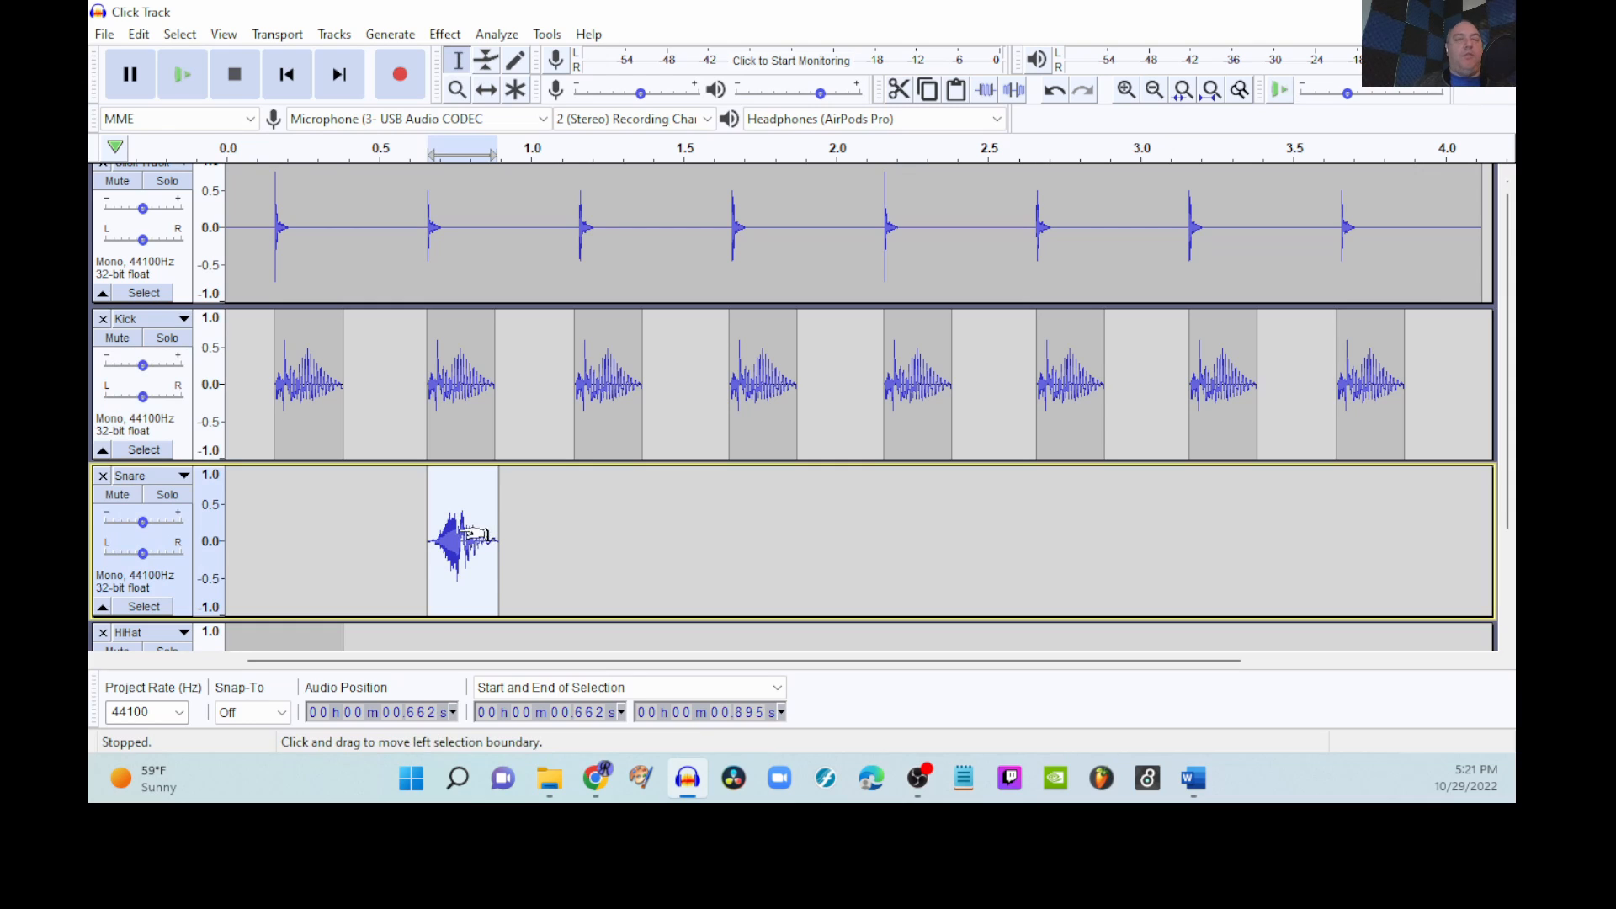
pyautogui.click(731, 499)
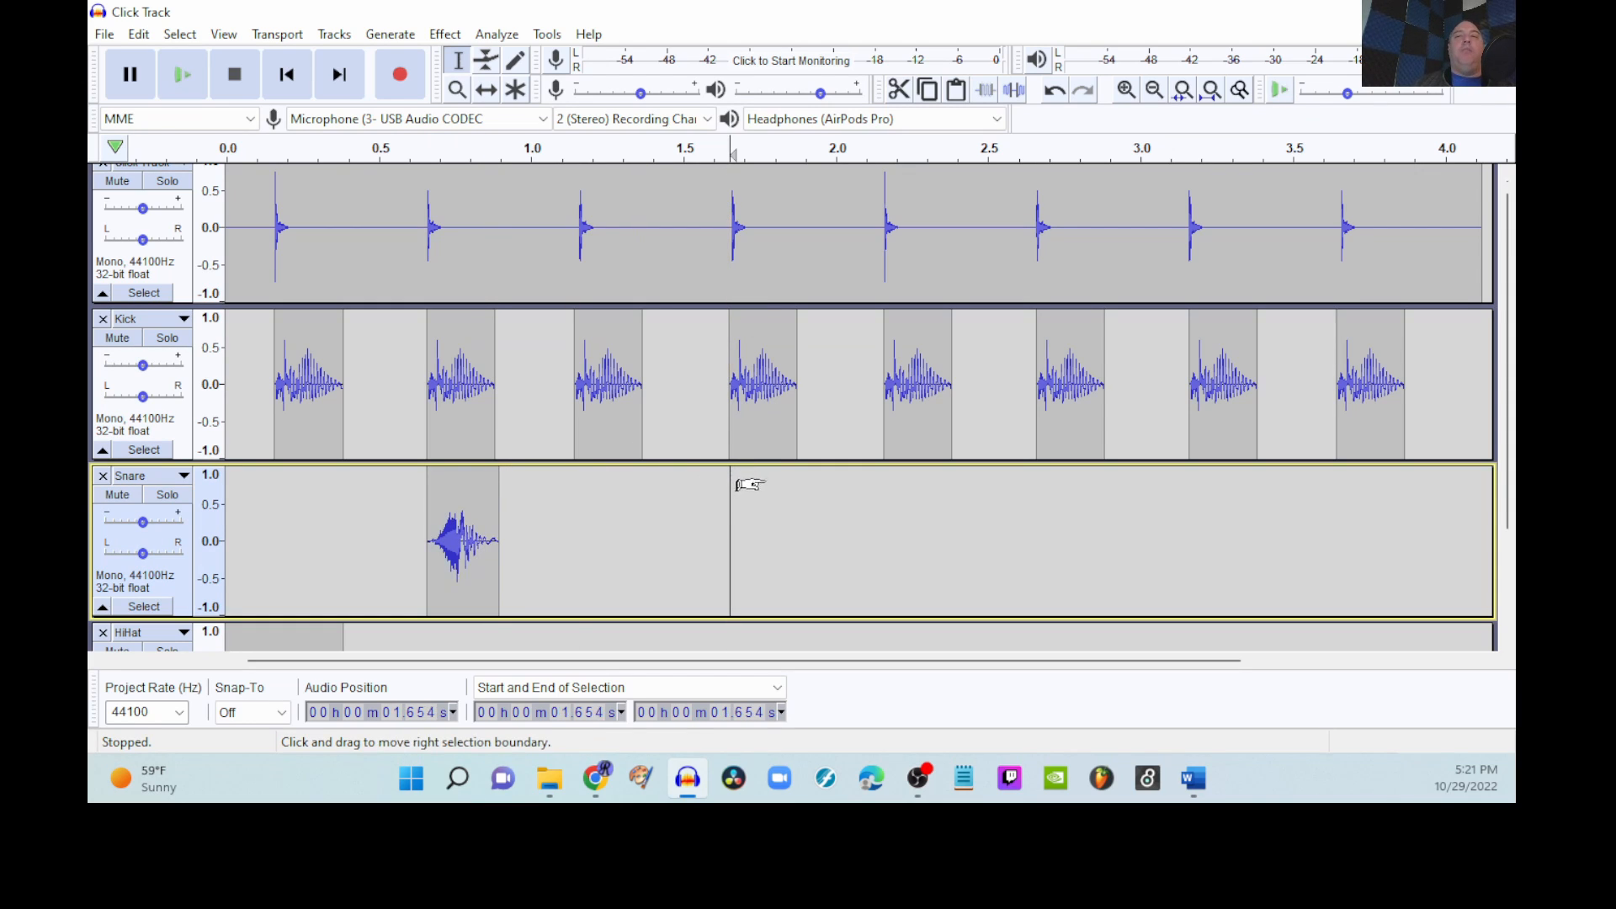
pyautogui.moveTo(731, 492); pyautogui.dragTo(801, 488)
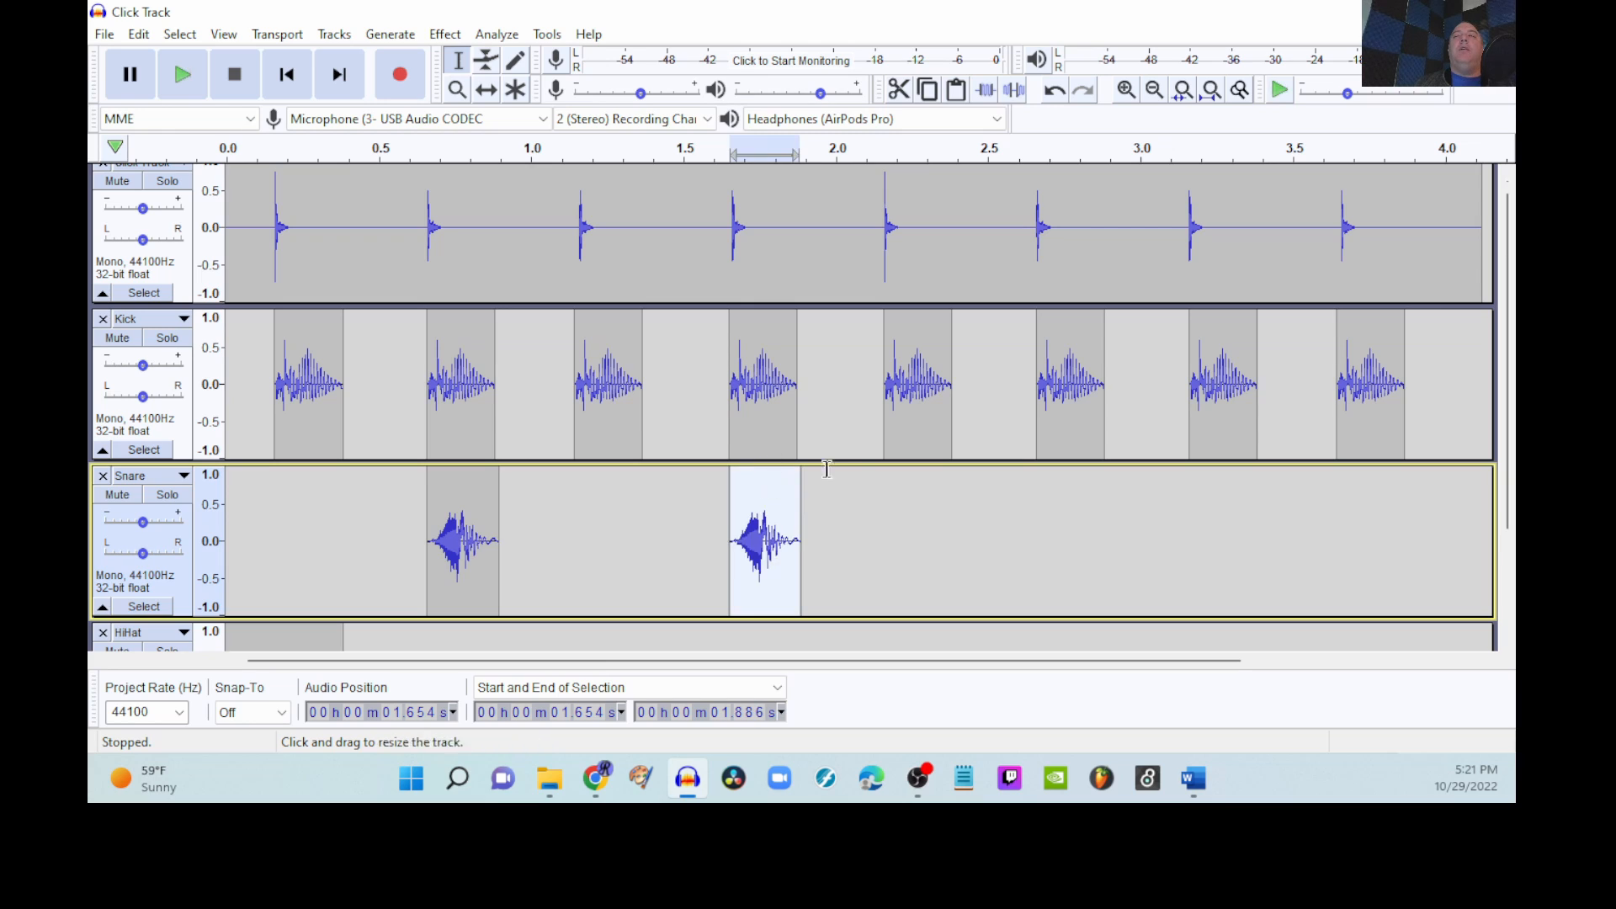
pyautogui.click(1037, 492)
pyautogui.hotkey('ctrl', 'v')
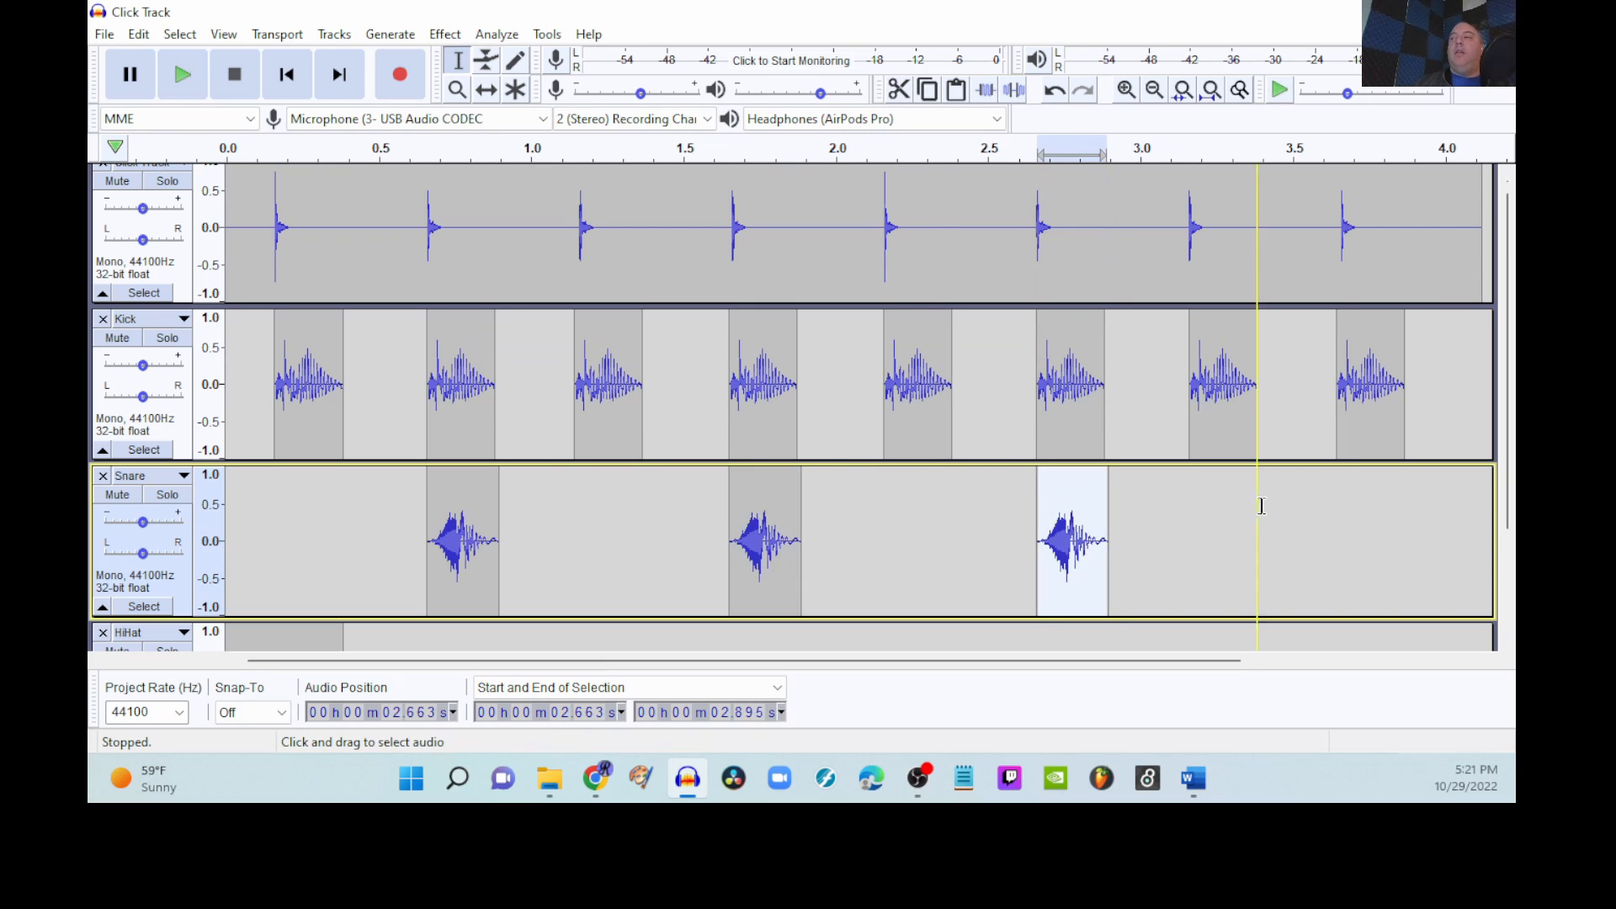
pyautogui.click(1338, 502)
pyautogui.hotkey('ctrl', 'v')
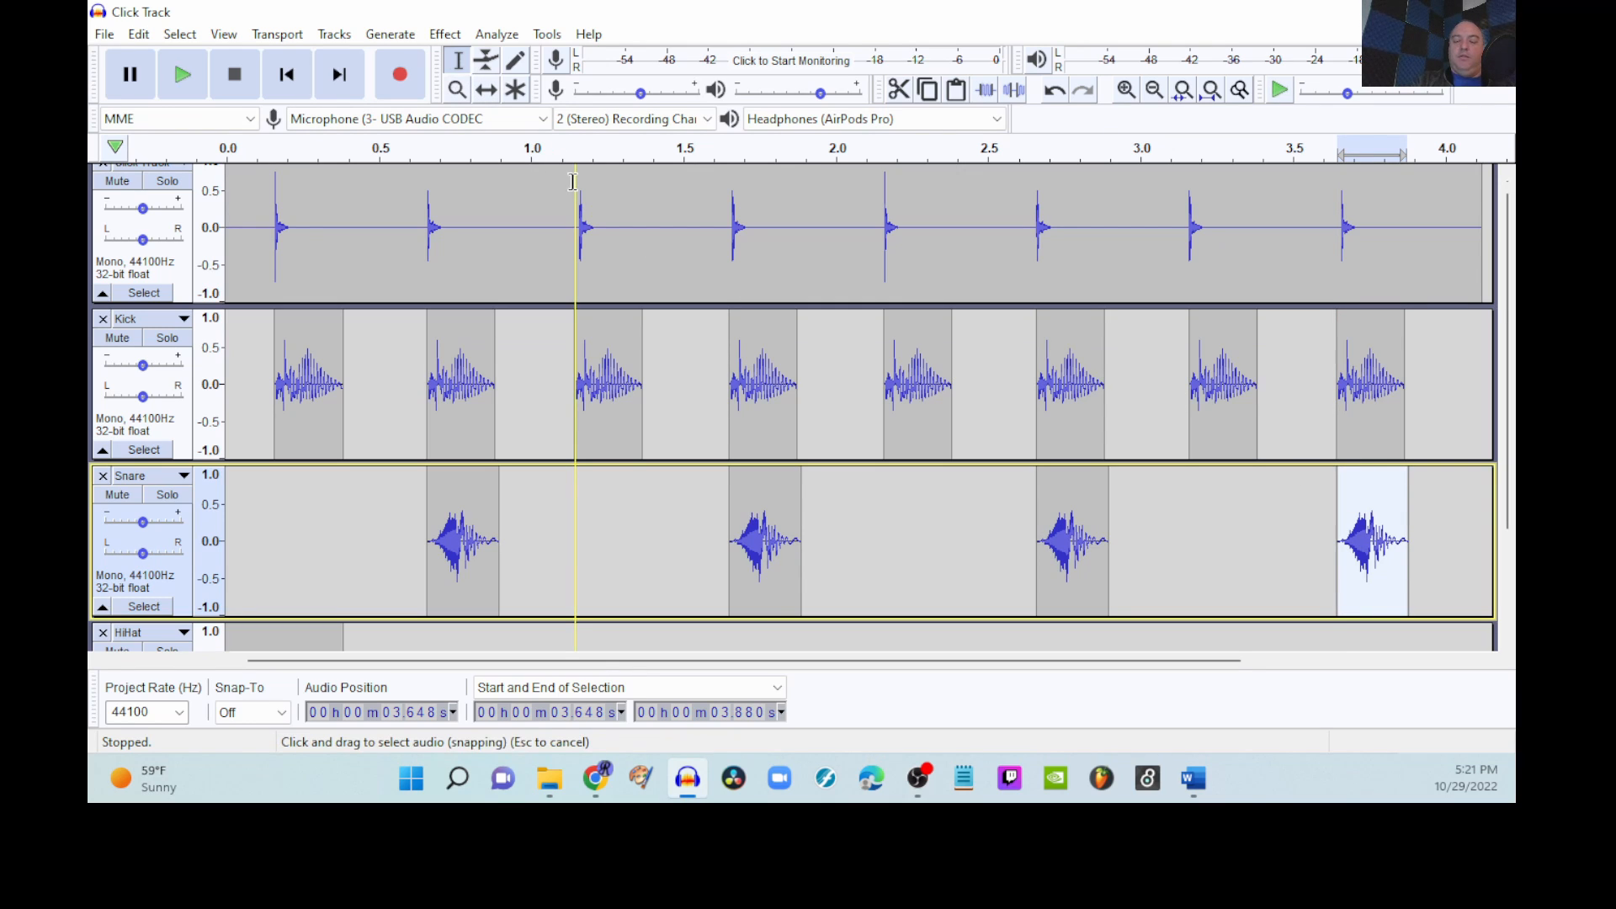
pyautogui.press('Home')
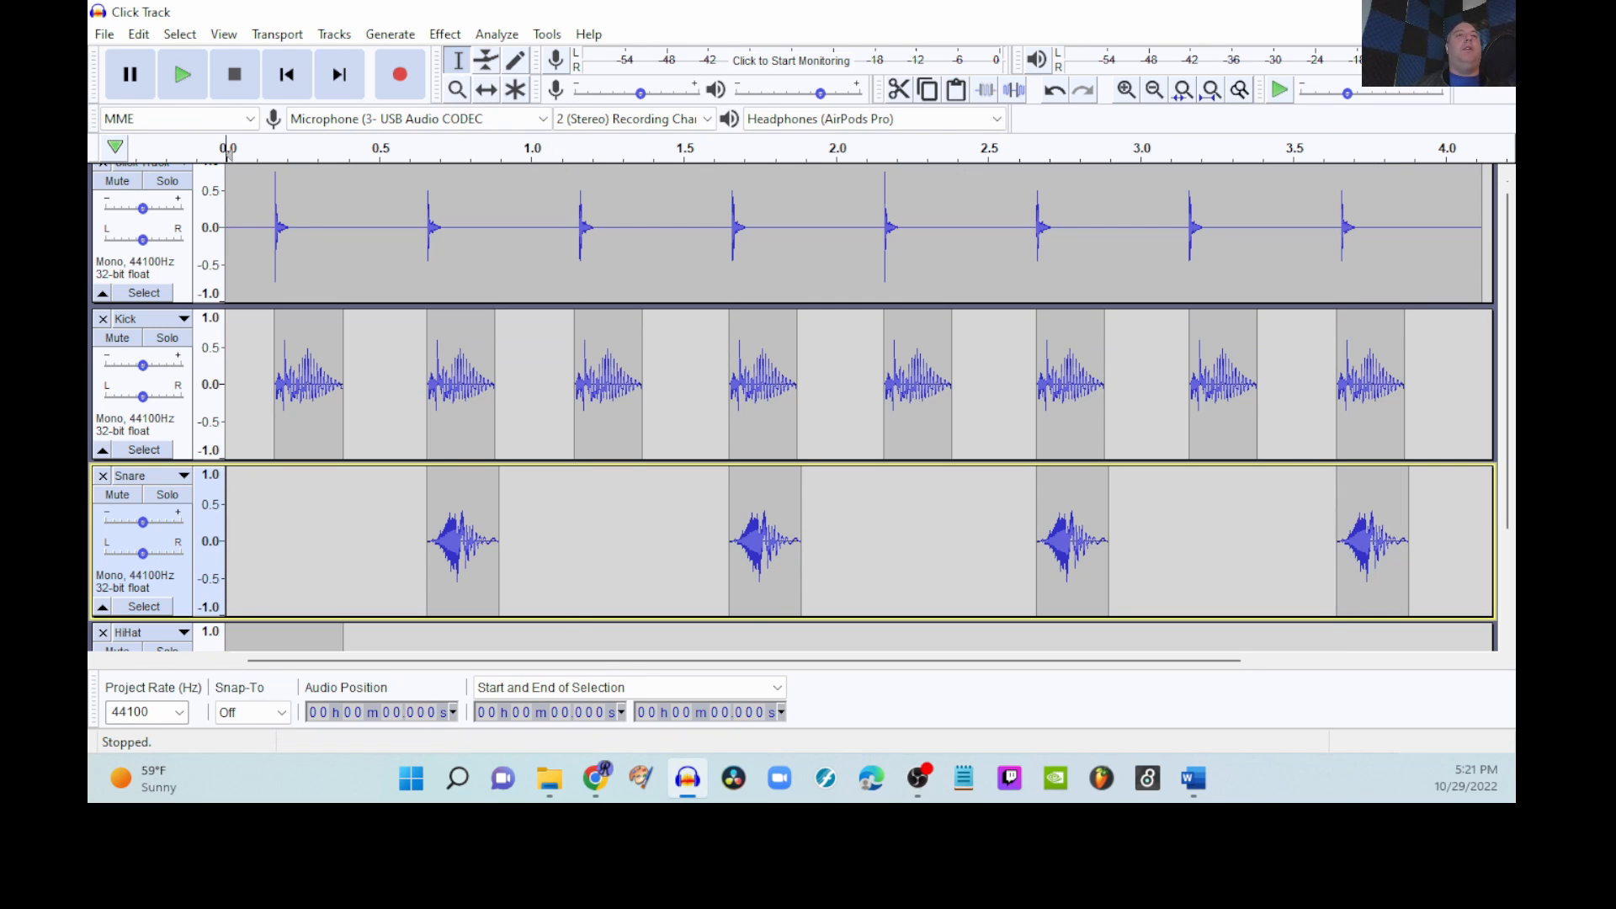
pyautogui.press('space')
# Step: Move the HiHat track up two places so it sits directly below the Click Track, above Kick and Snare
pyautogui.scroll(-3, 357, 422)
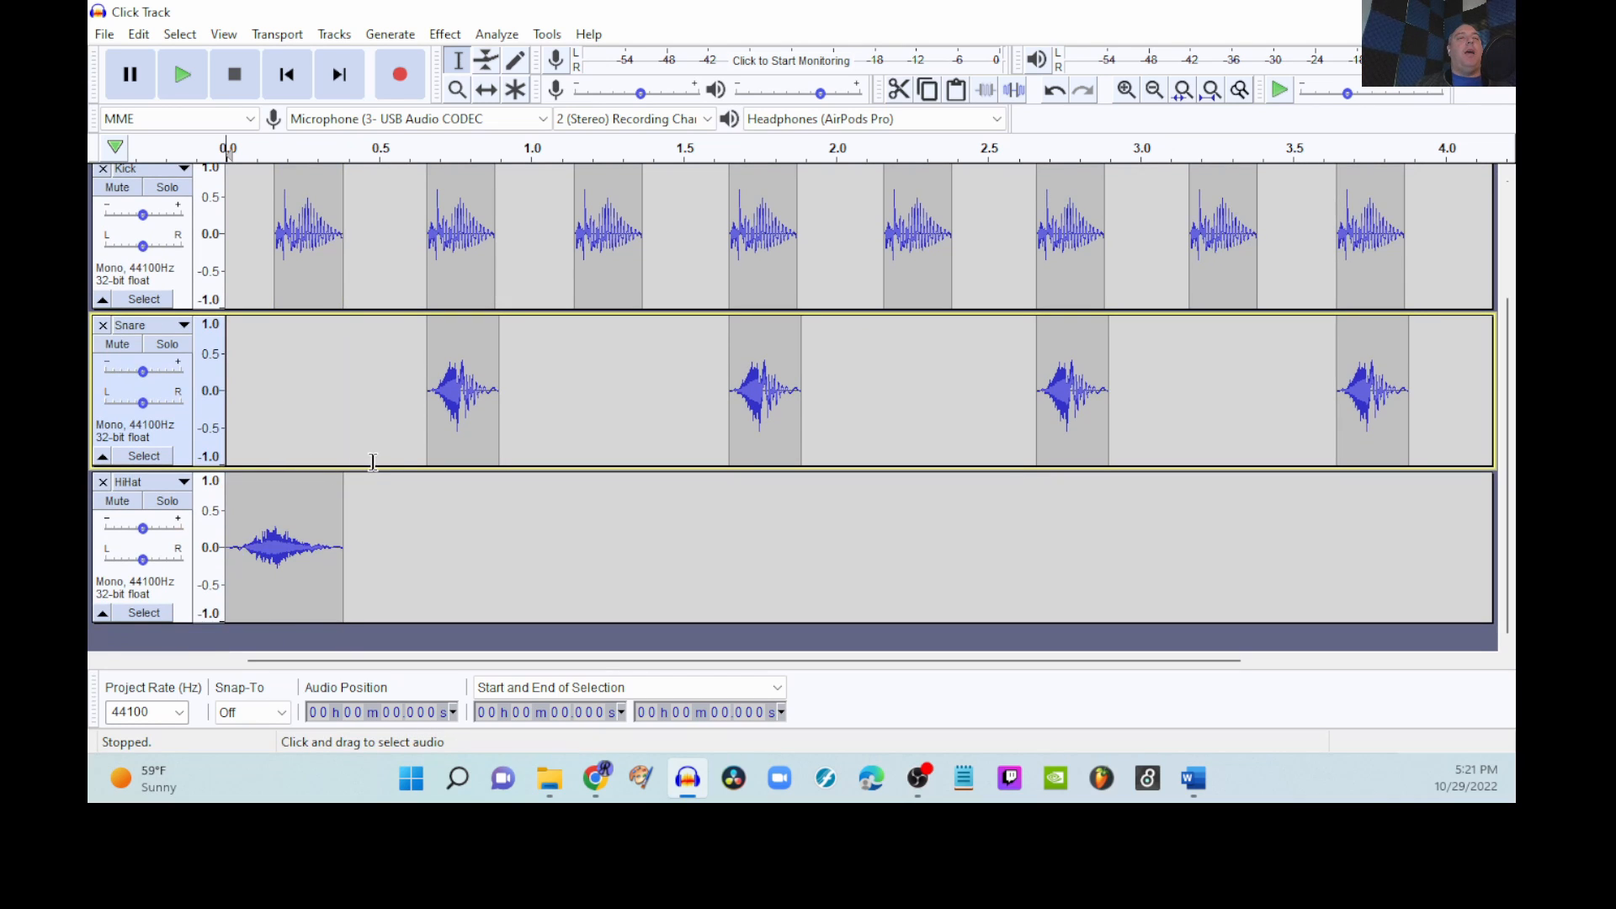
pyautogui.scroll(3, 353, 446)
pyautogui.scroll(-3, 357, 442)
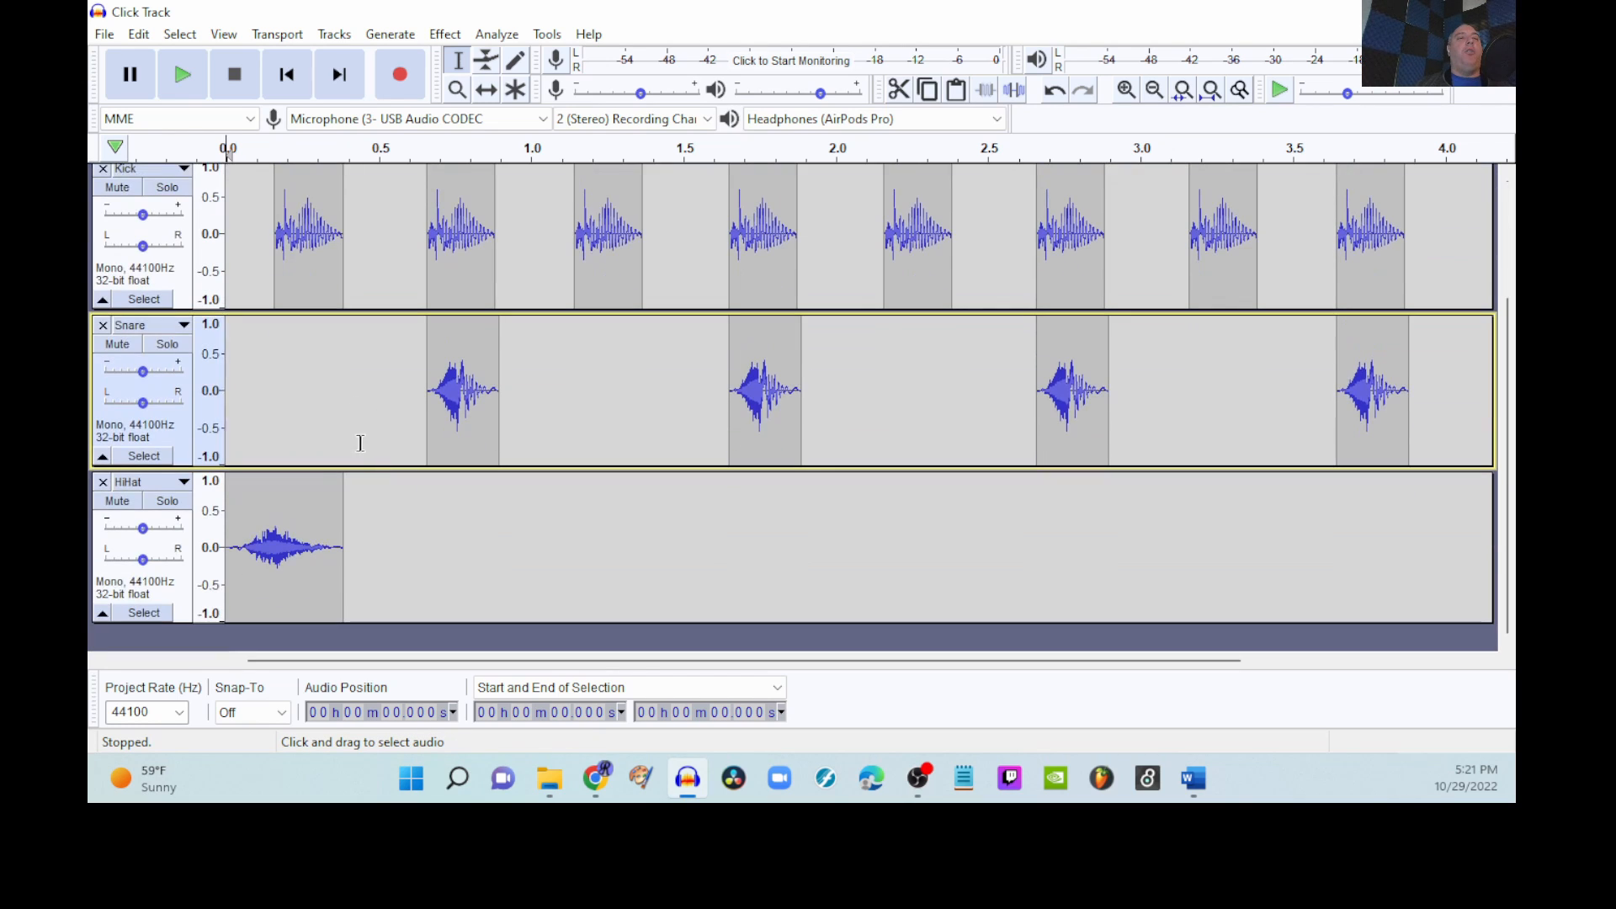
pyautogui.click(143, 482)
pyautogui.click(192, 109)
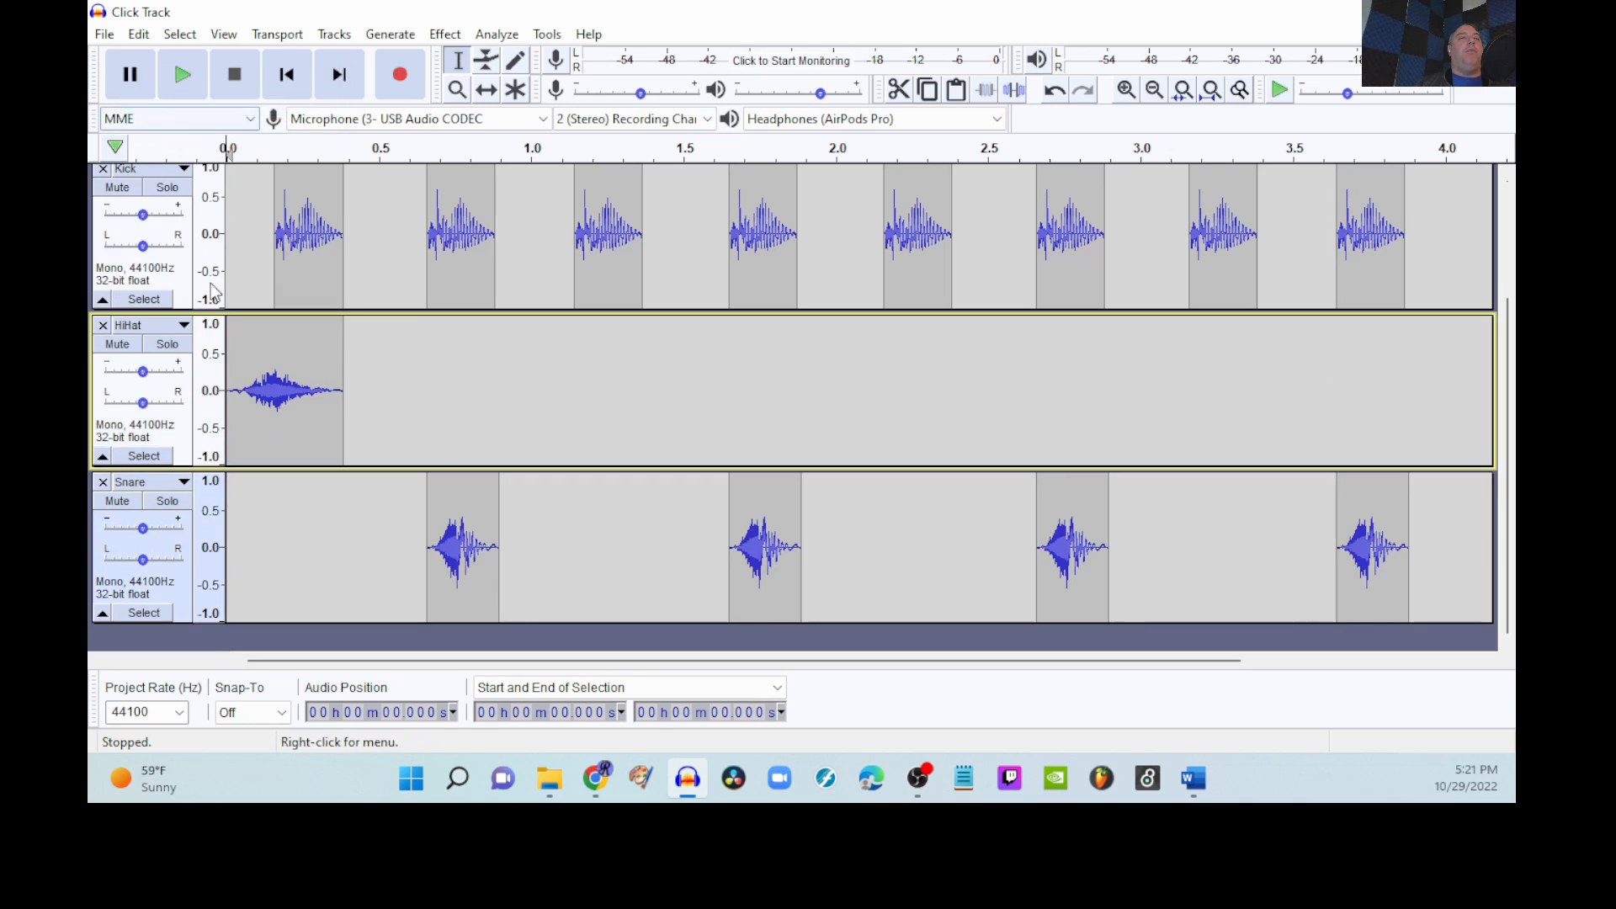
pyautogui.click(143, 334)
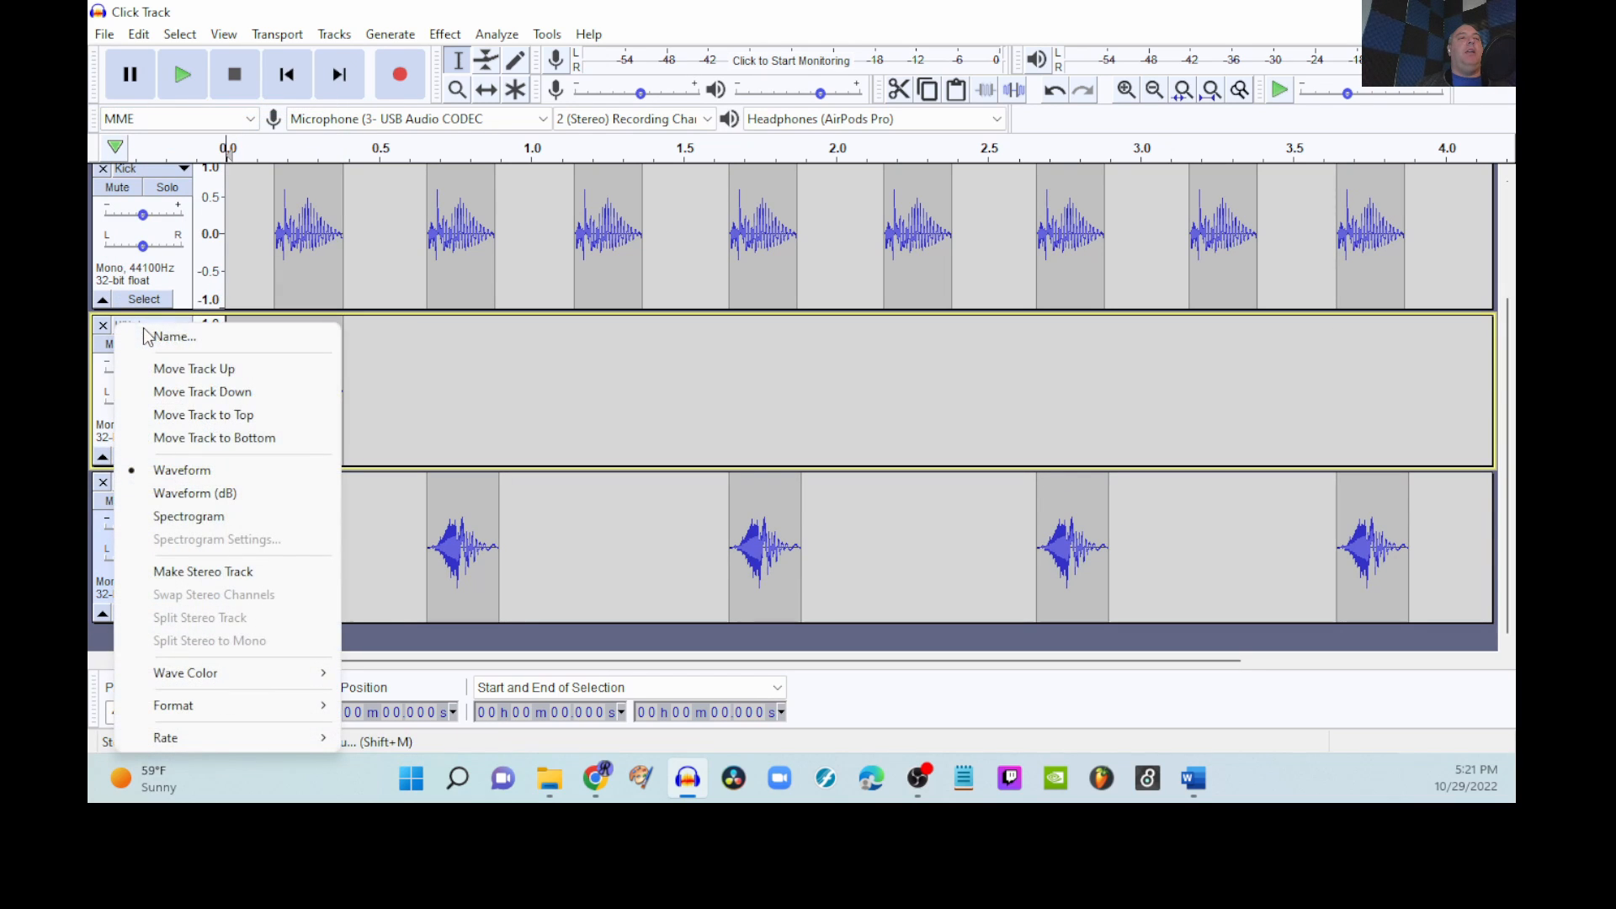
pyautogui.click(185, 365)
pyautogui.scroll(2, 331, 390)
pyautogui.scroll(1, 331, 390)
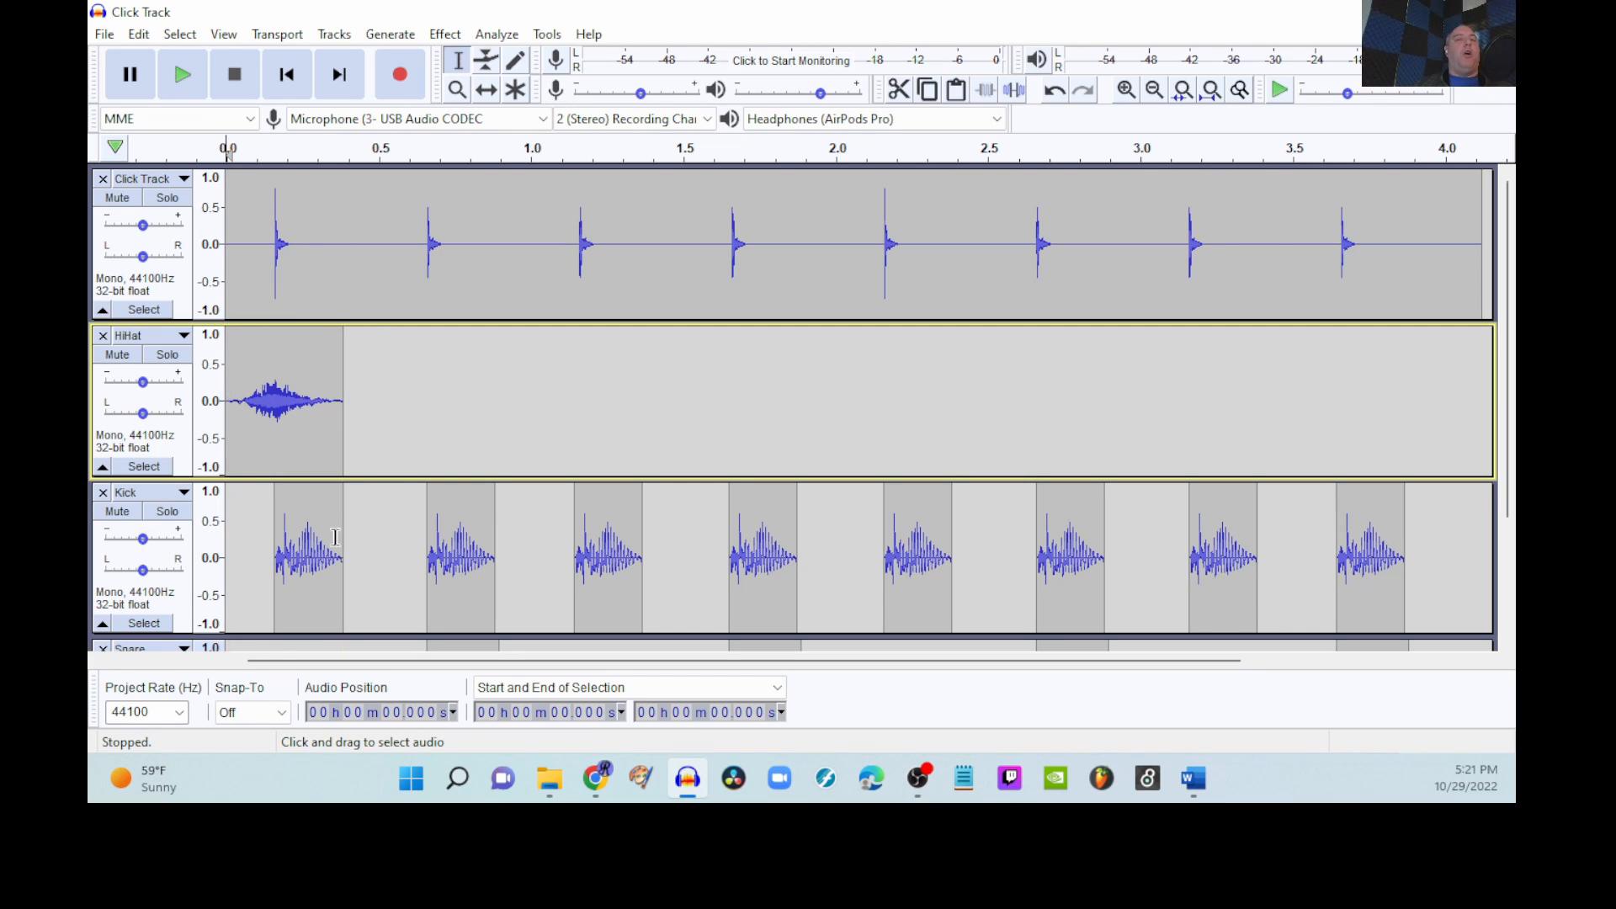
# Step: Solo the HiHat track and play its clip twice from the start
pyautogui.click(168, 354)
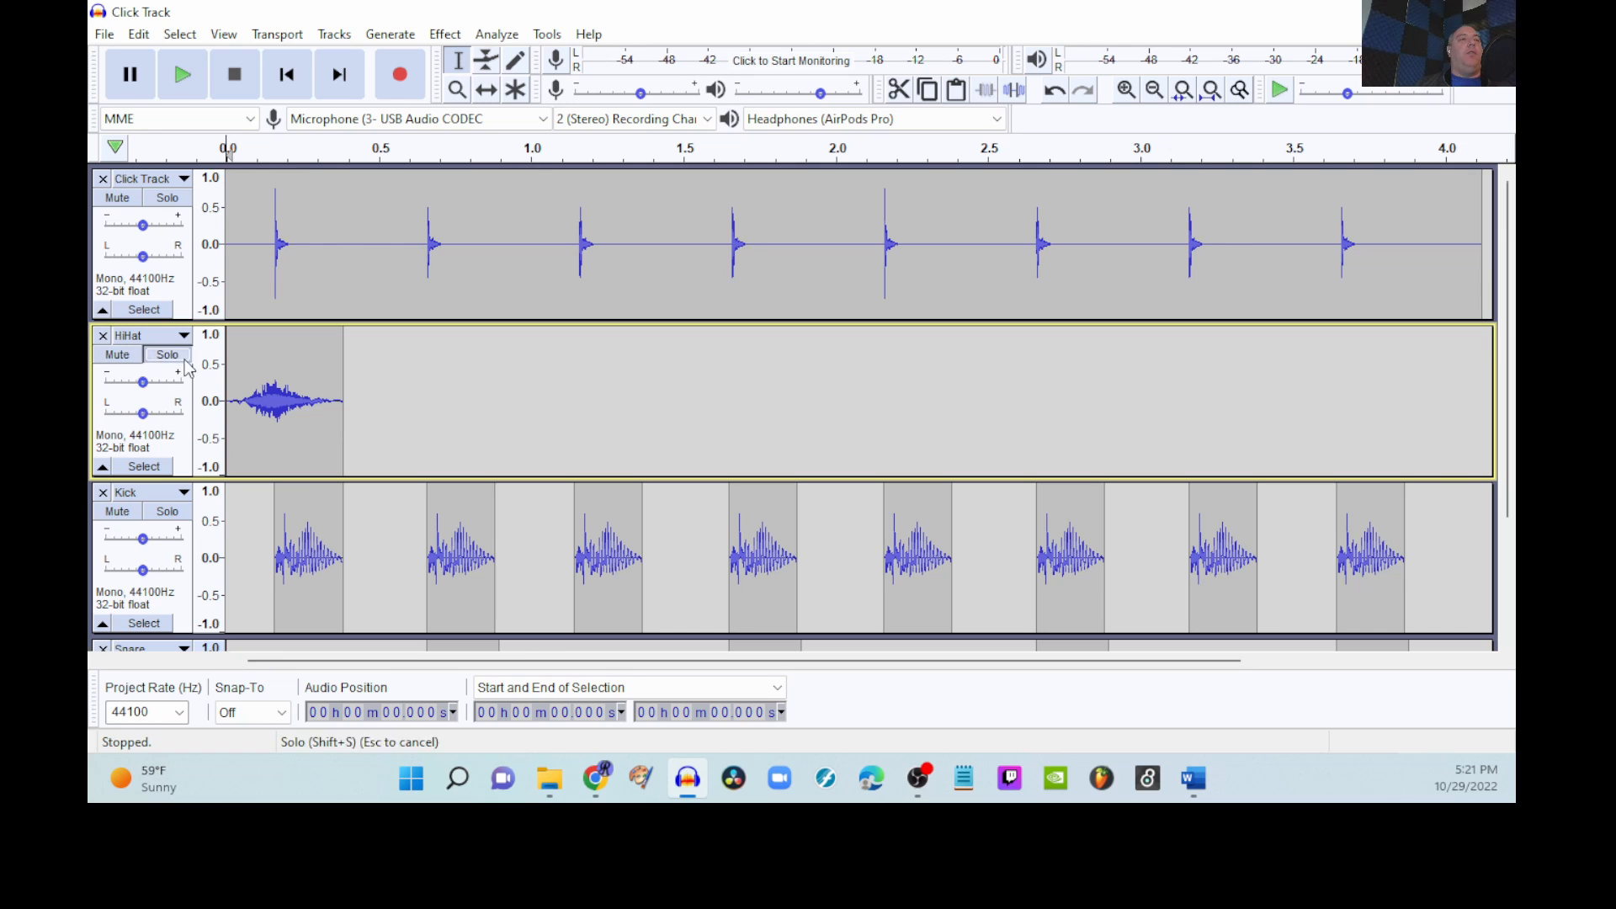
pyautogui.click(183, 79)
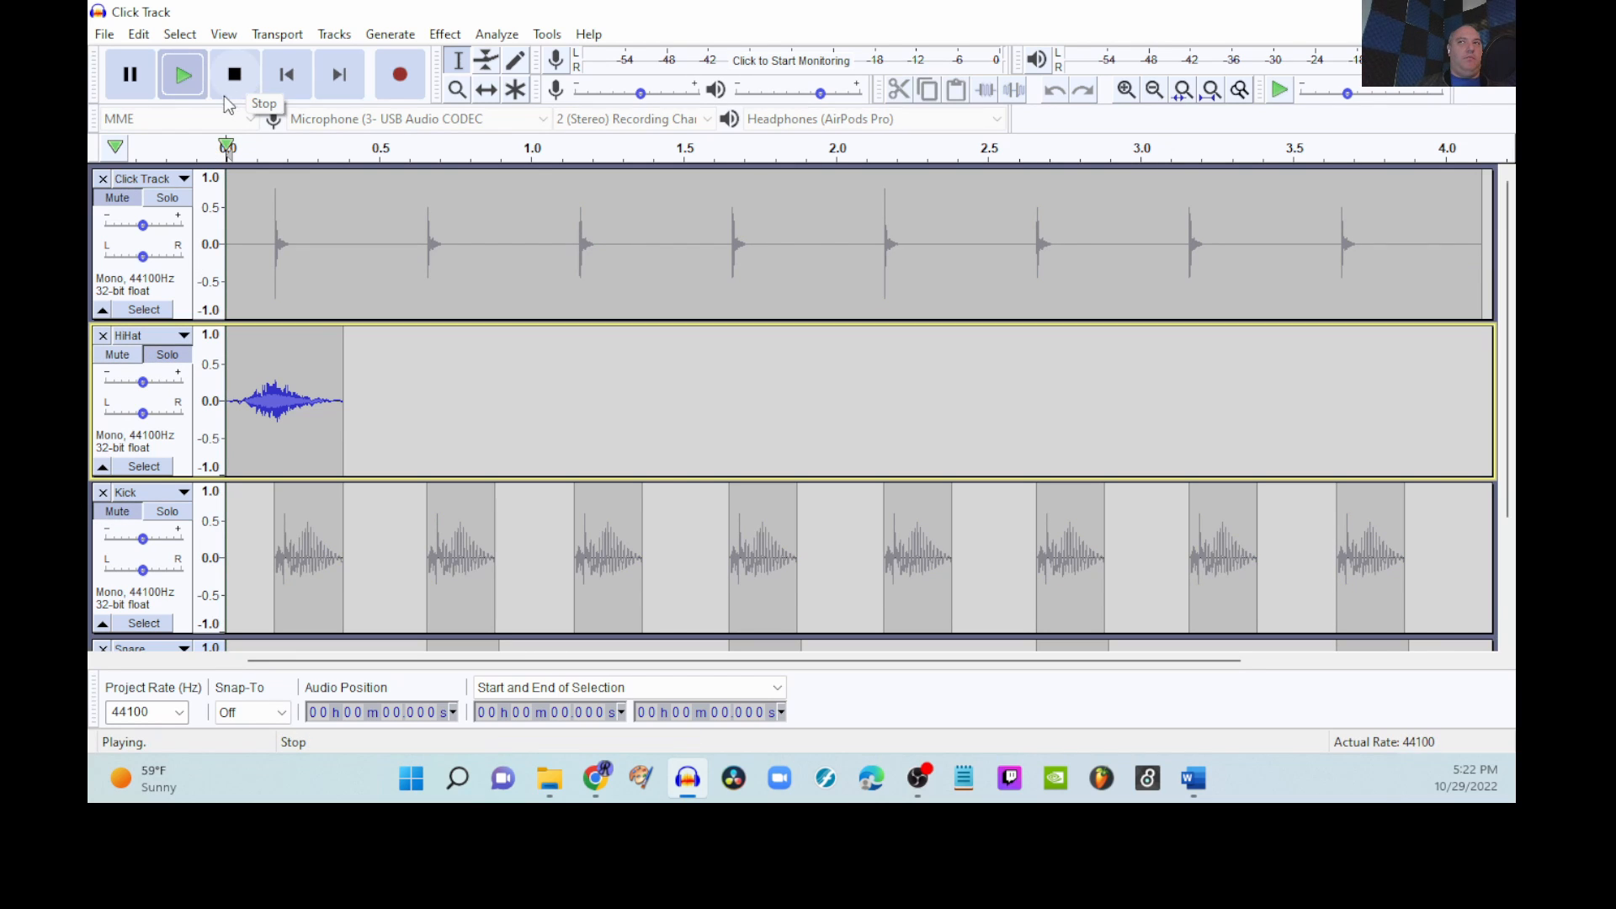
pyautogui.click(235, 78)
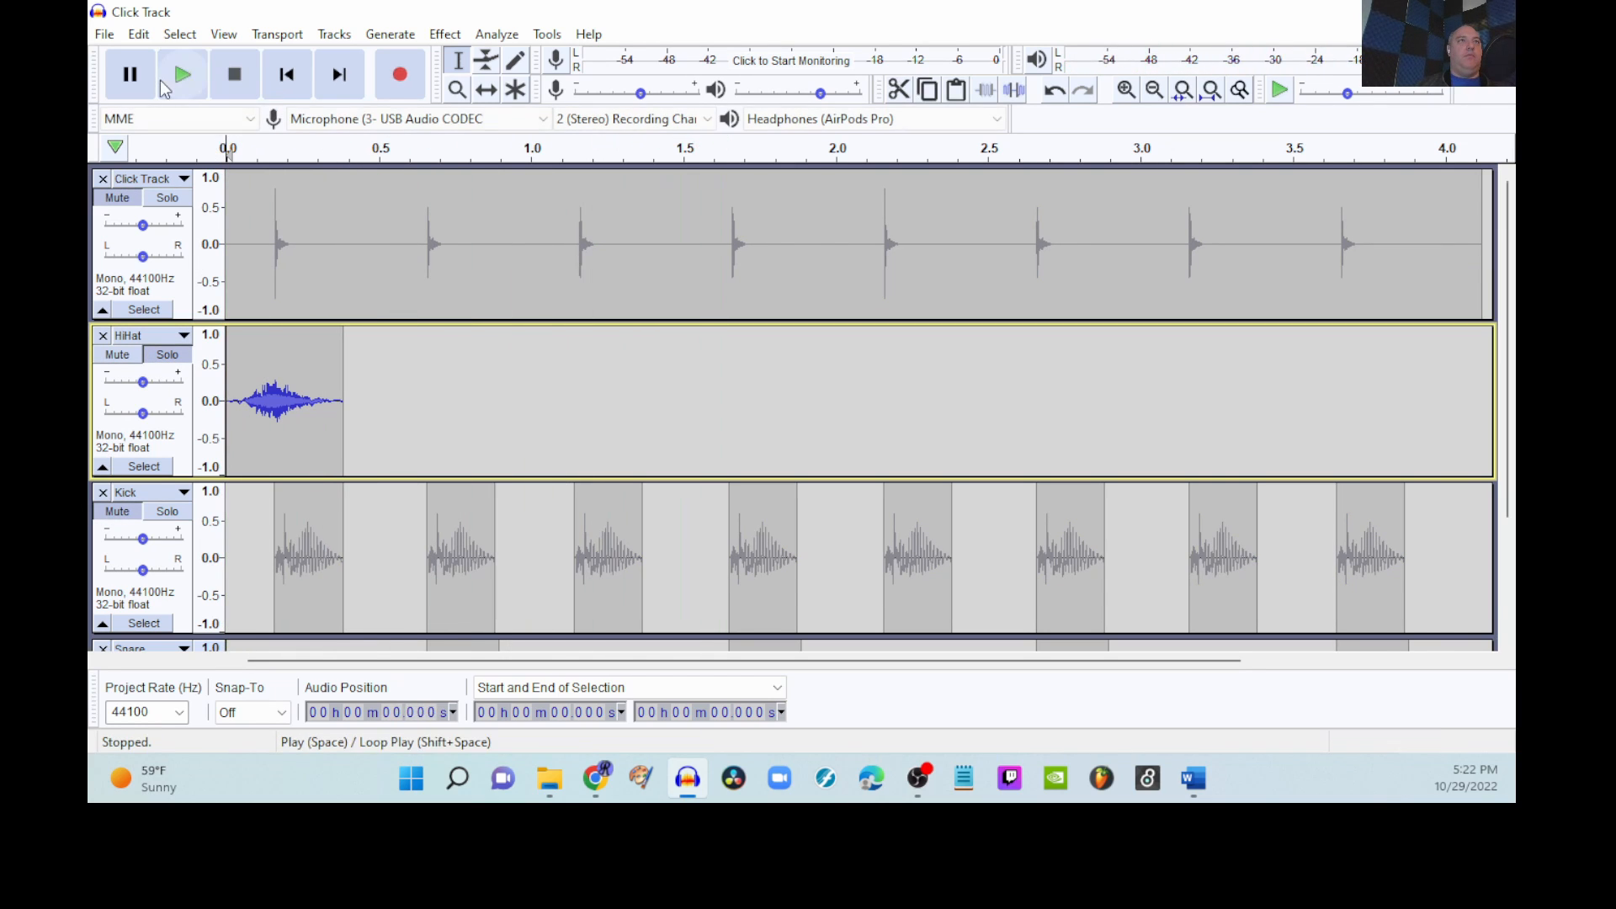
pyautogui.click(184, 76)
pyautogui.click(237, 80)
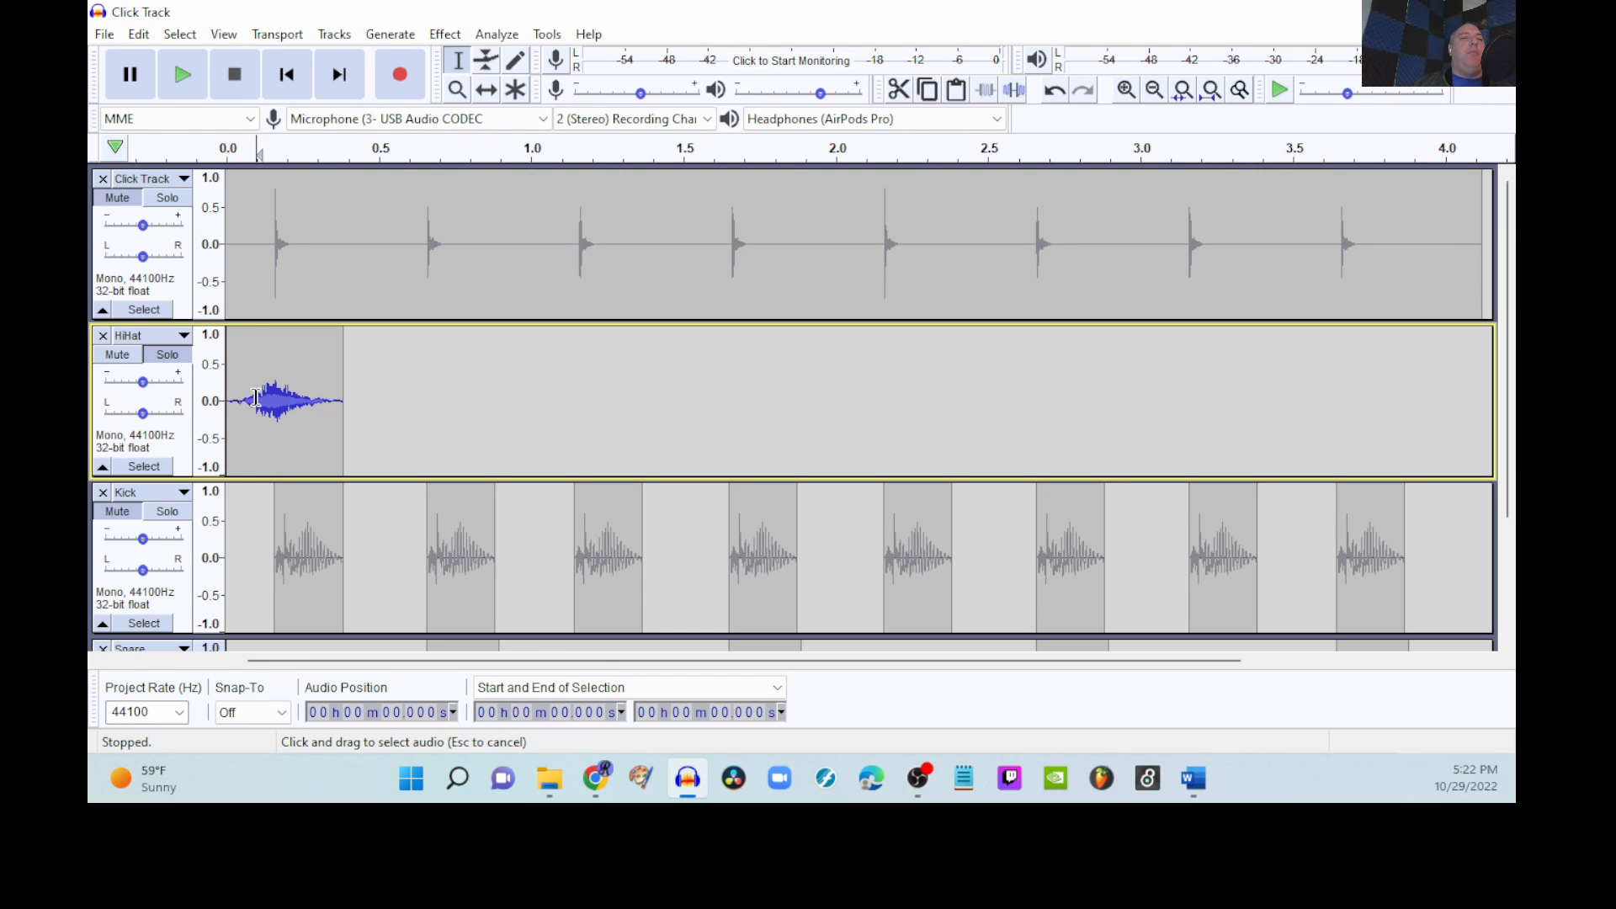
# Step: Delete the first 0.100 s of the hi-hat clip and the tail from about 0.130 s onward
pyautogui.moveTo(255, 397); pyautogui.dragTo(226, 397)
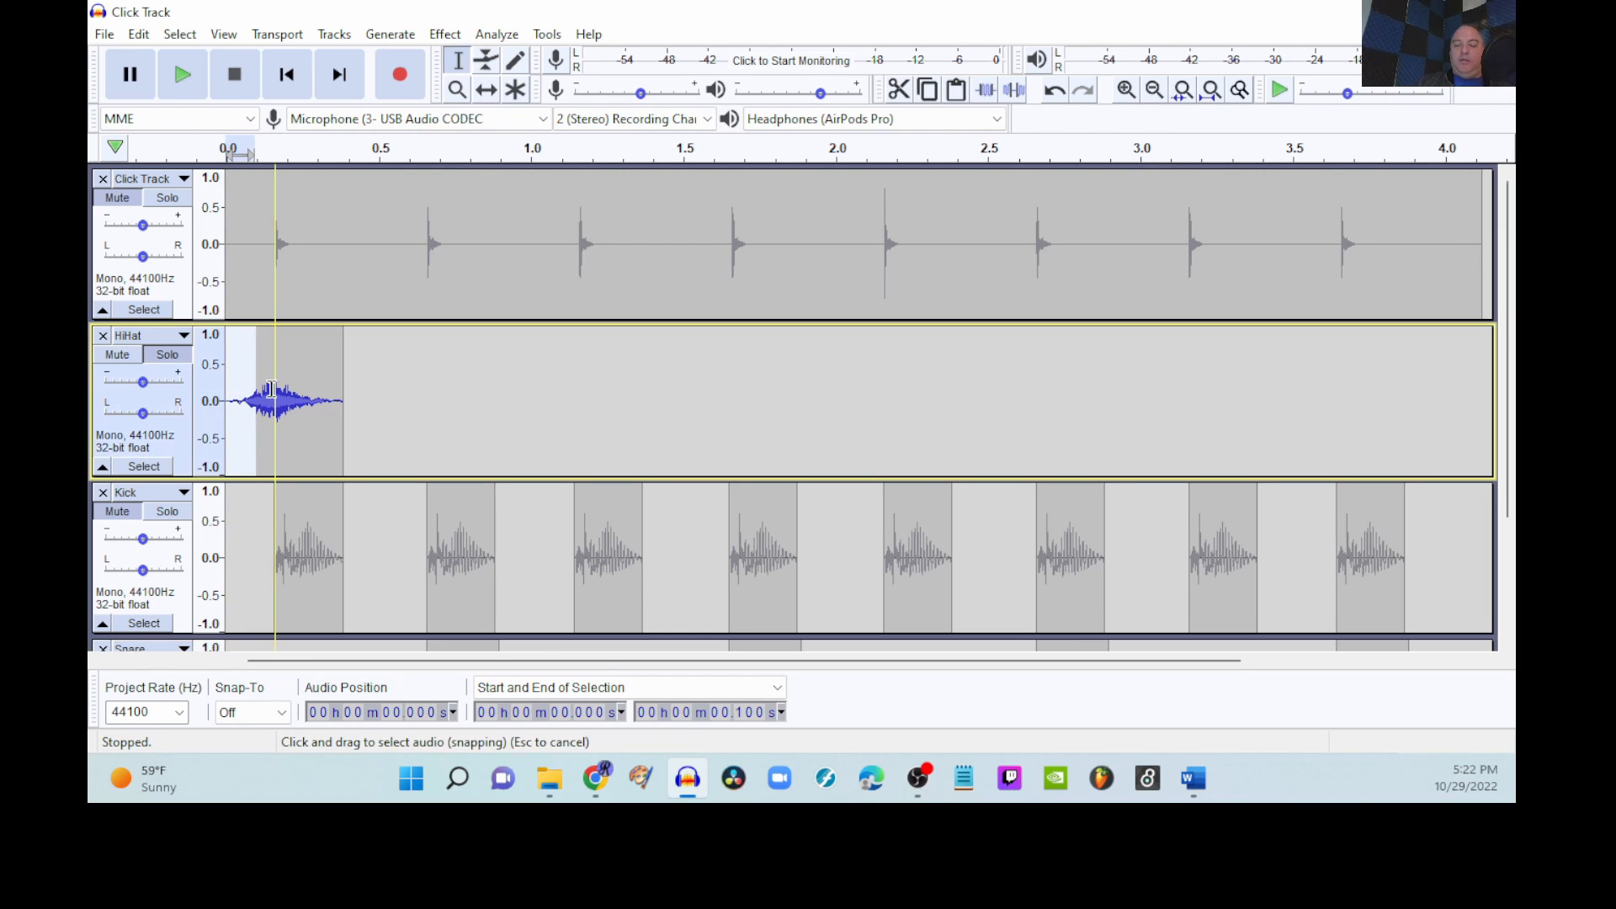
pyautogui.press('Delete')
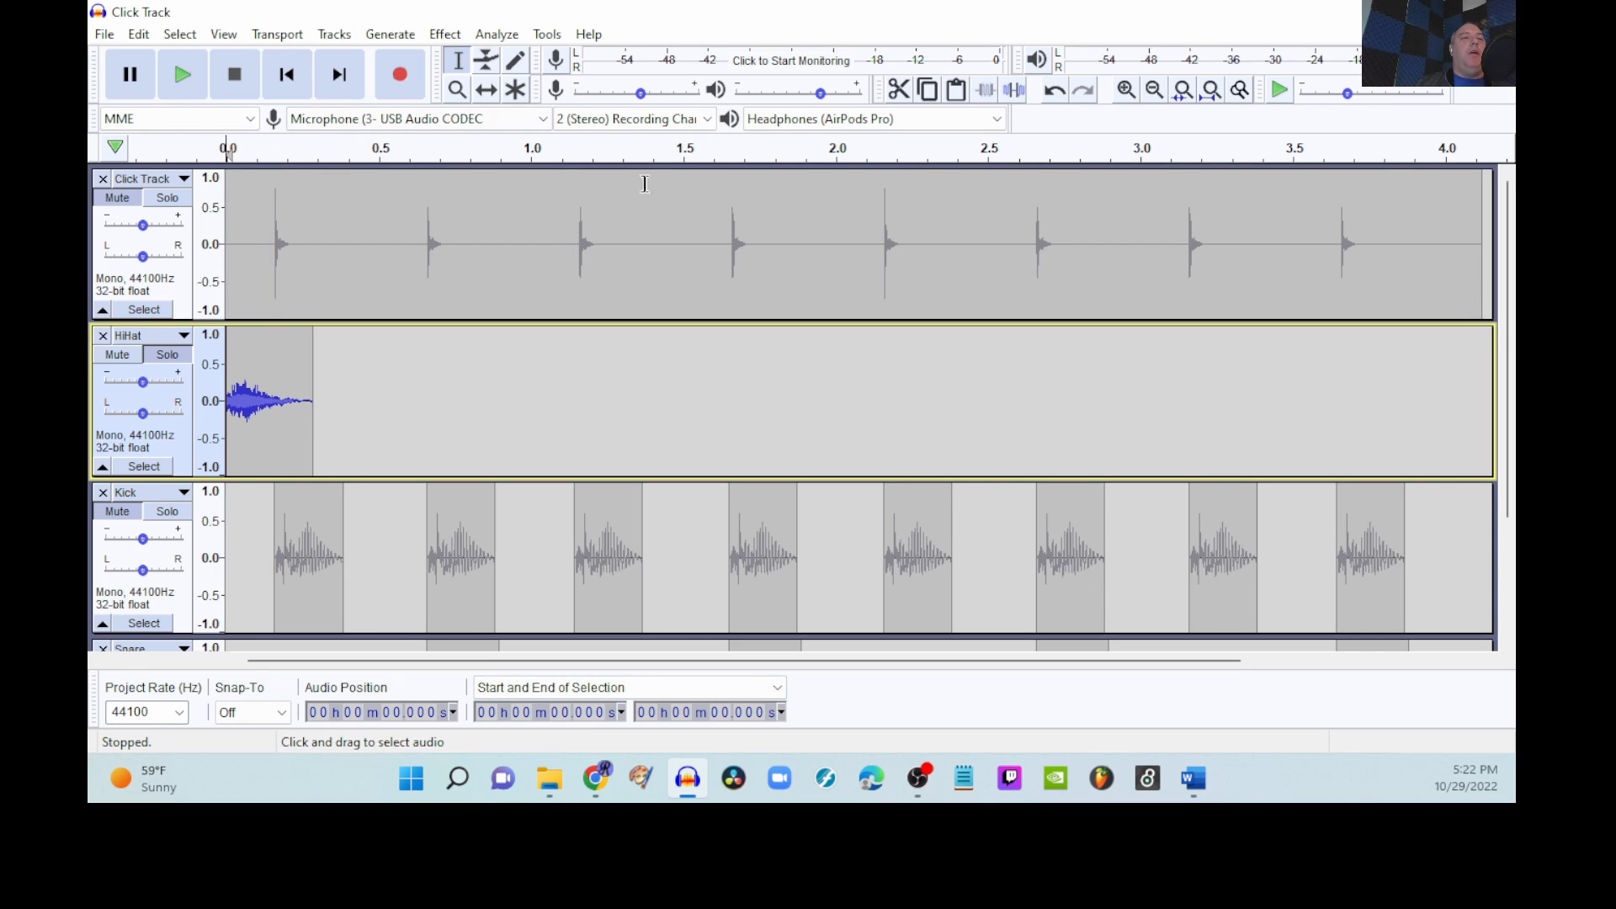
pyautogui.moveTo(267, 385); pyautogui.dragTo(335, 385)
pyautogui.press('Delete')
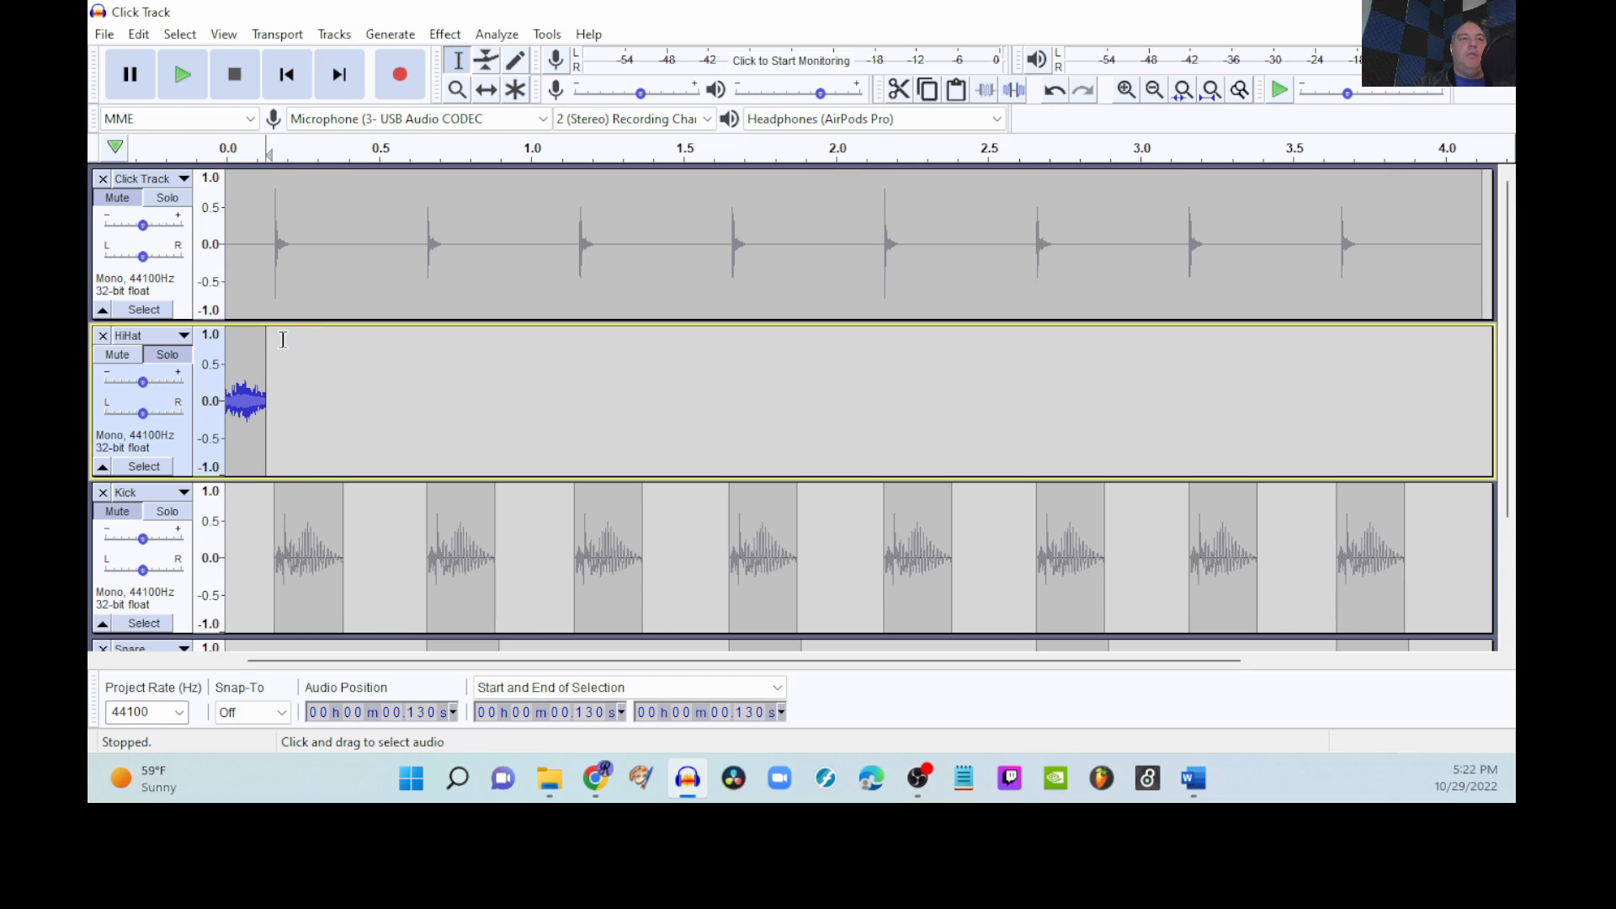
# Step: Shift the trimmed hi-hat clip to start at the first click of the Click Track
pyautogui.click(487, 89)
pyautogui.moveTo(253, 403); pyautogui.dragTo(302, 395)
pyautogui.click(457, 59)
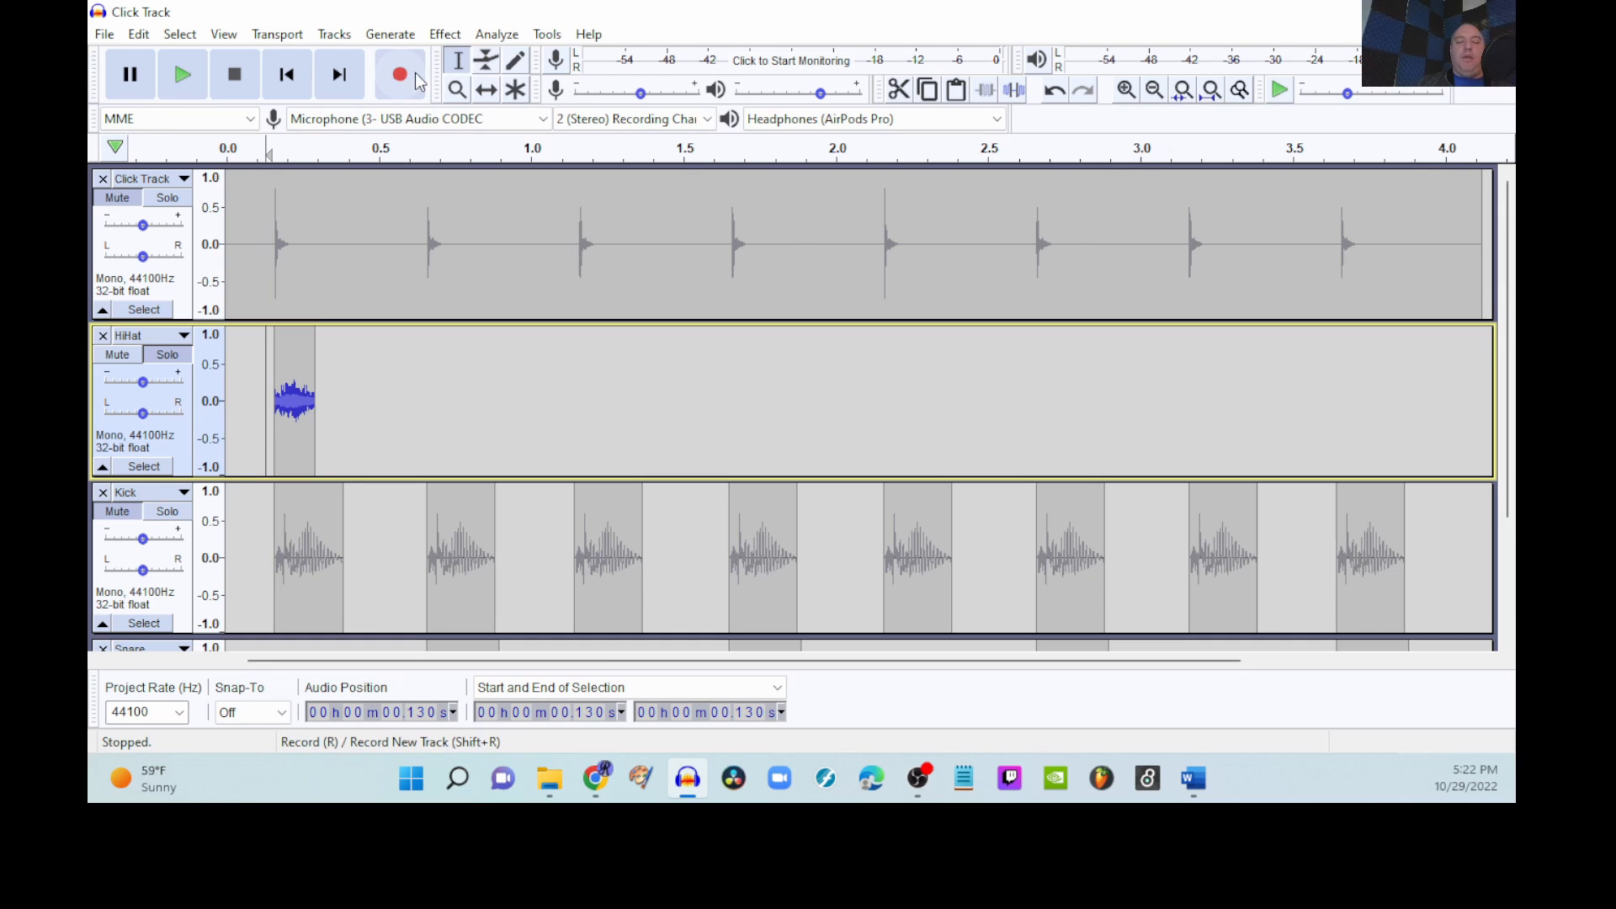
# Step: Play the soloed hi-hat clip repeatedly from the start to check its sound
pyautogui.press('space')
pyautogui.press('space')
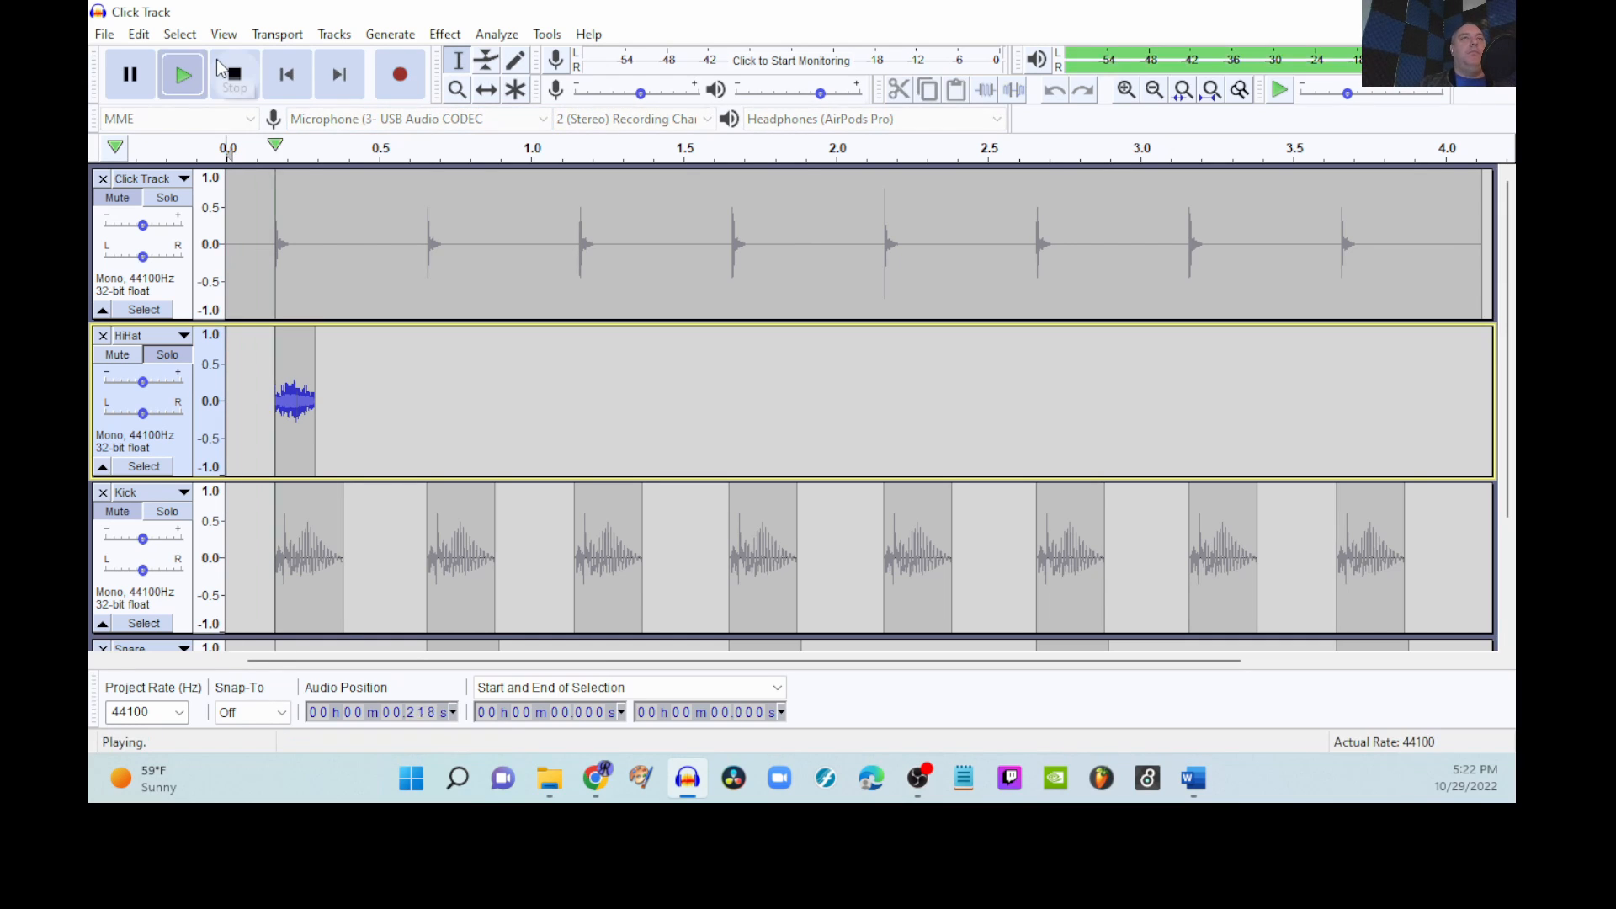
pyautogui.press('space')
pyautogui.press('space')
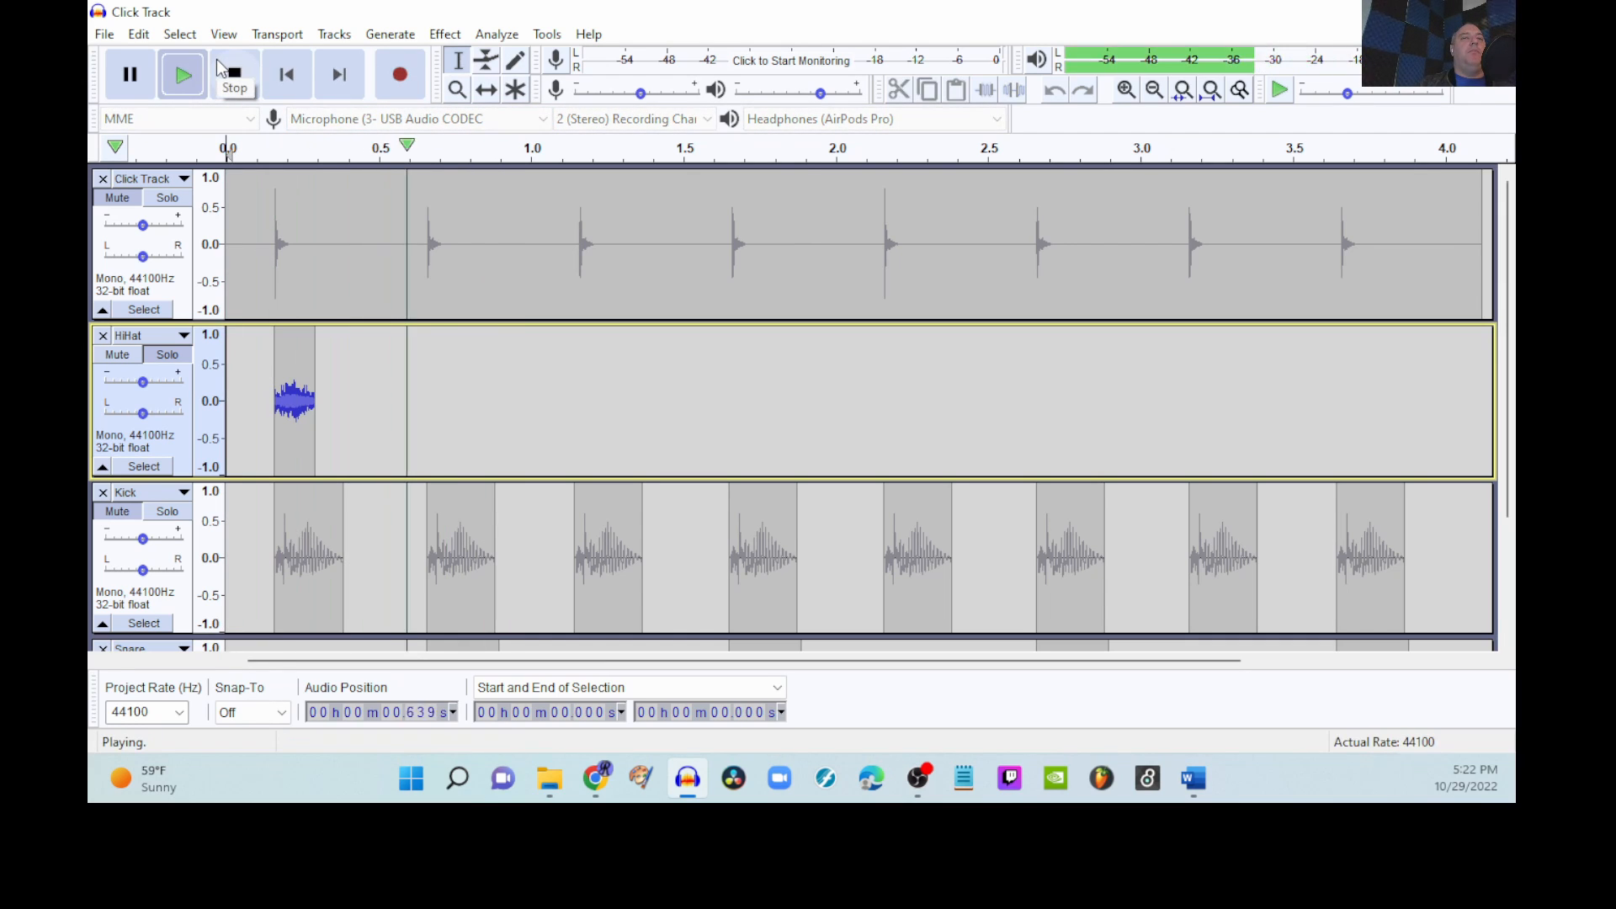
pyautogui.press('space')
pyautogui.press('space')
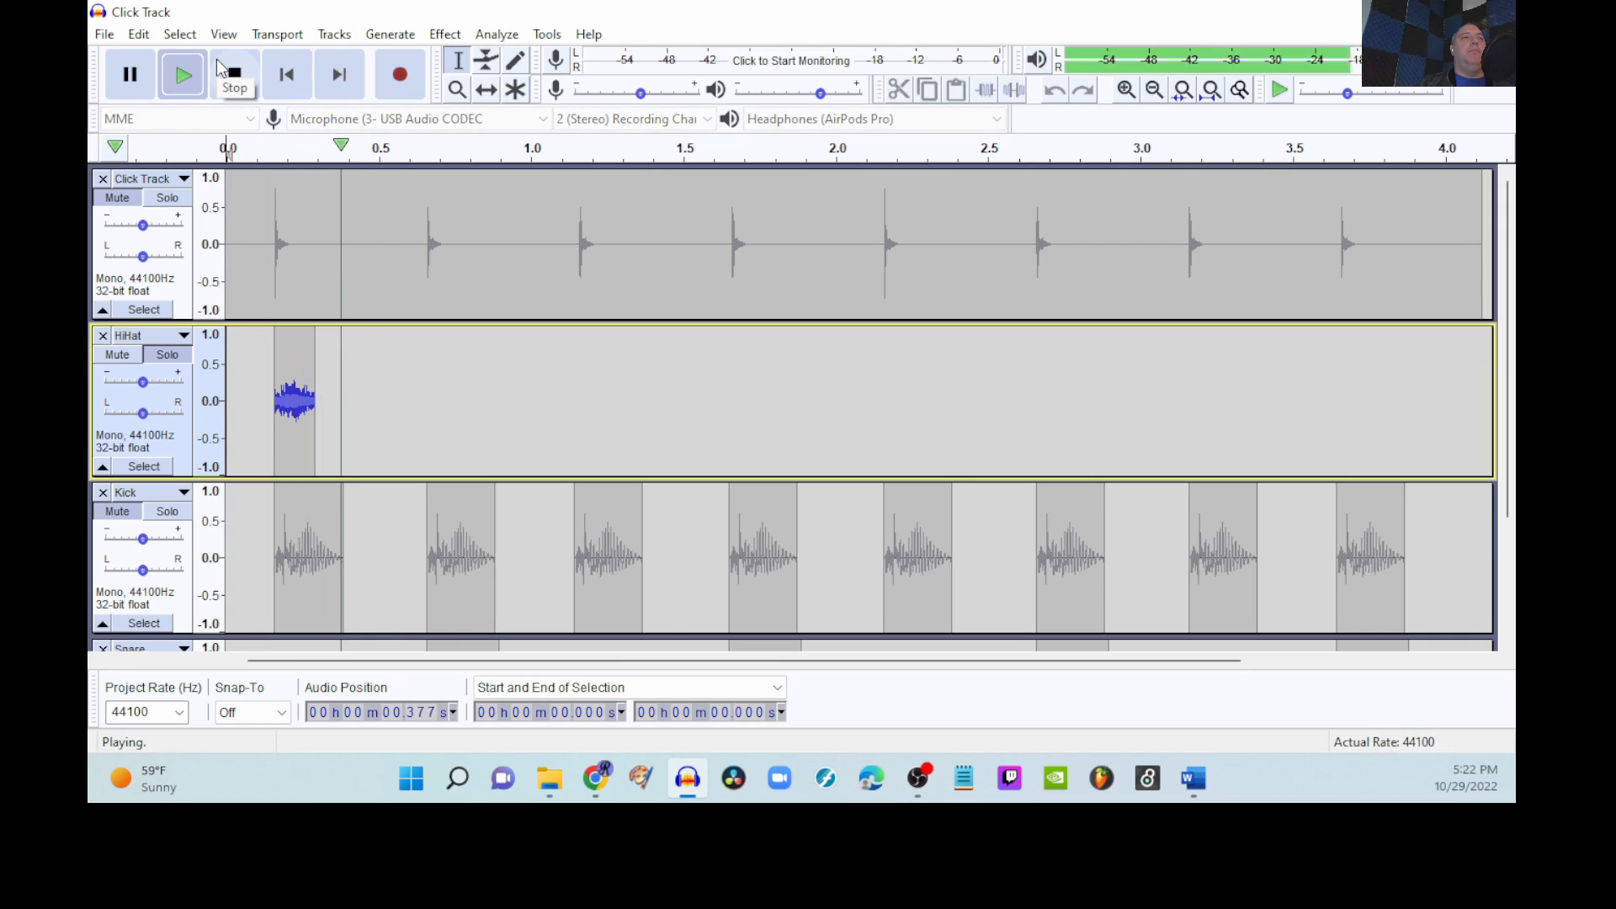
pyautogui.press('space')
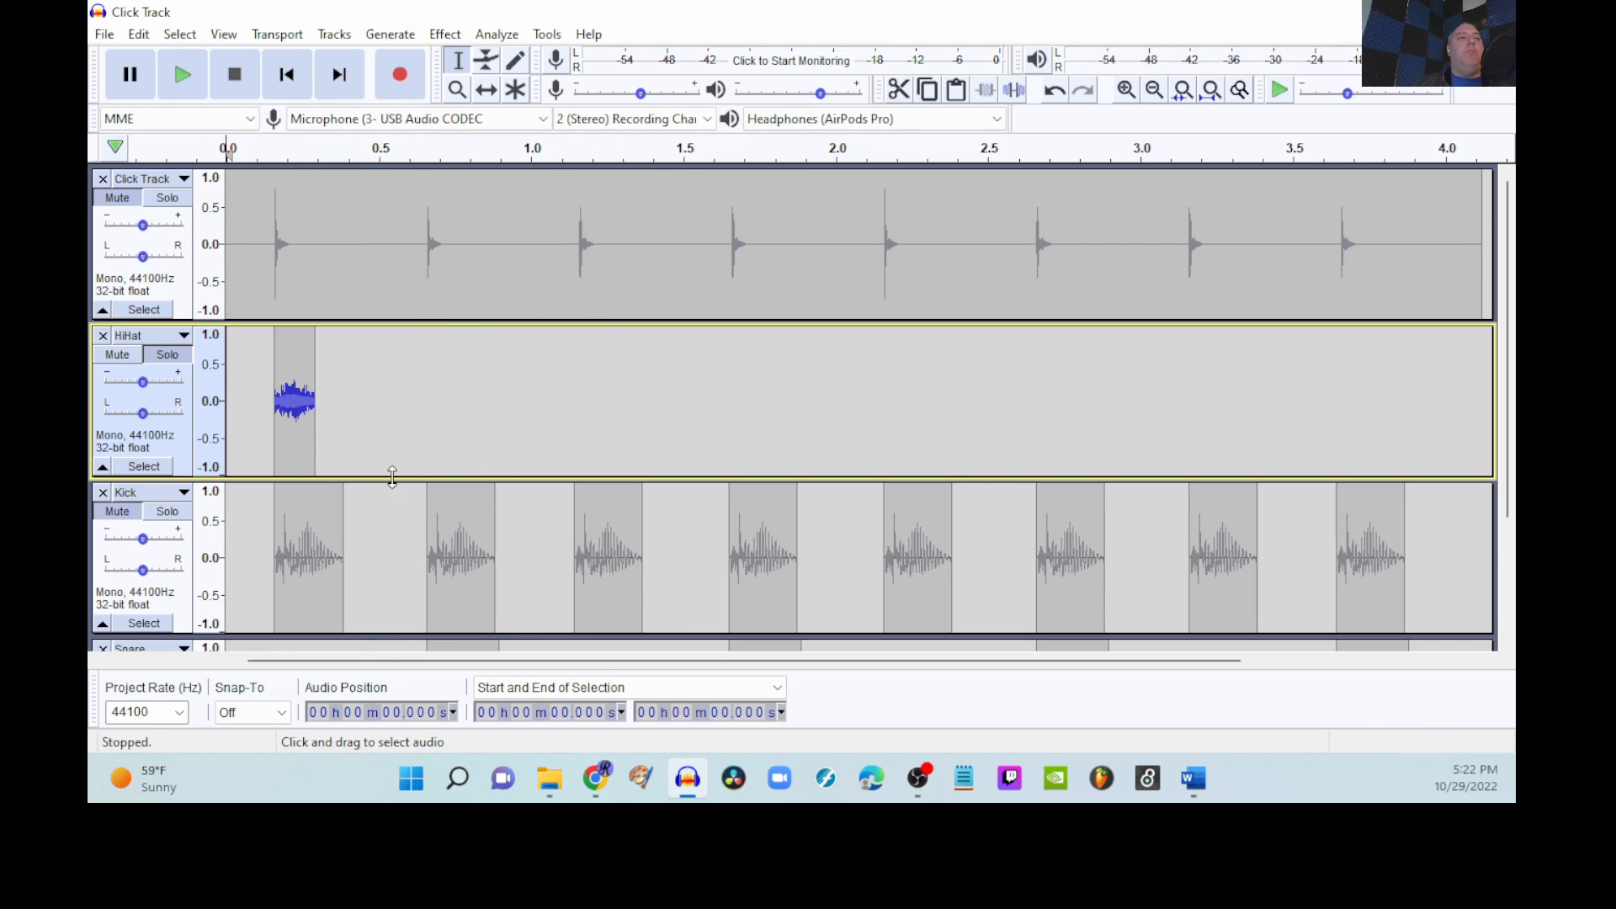
# Step: Trim the hi-hat clip's end from about 0.275 s and its start up to about 0.178 s, and realign it with the first click
pyautogui.moveTo(311, 388); pyautogui.dragTo(318, 396)
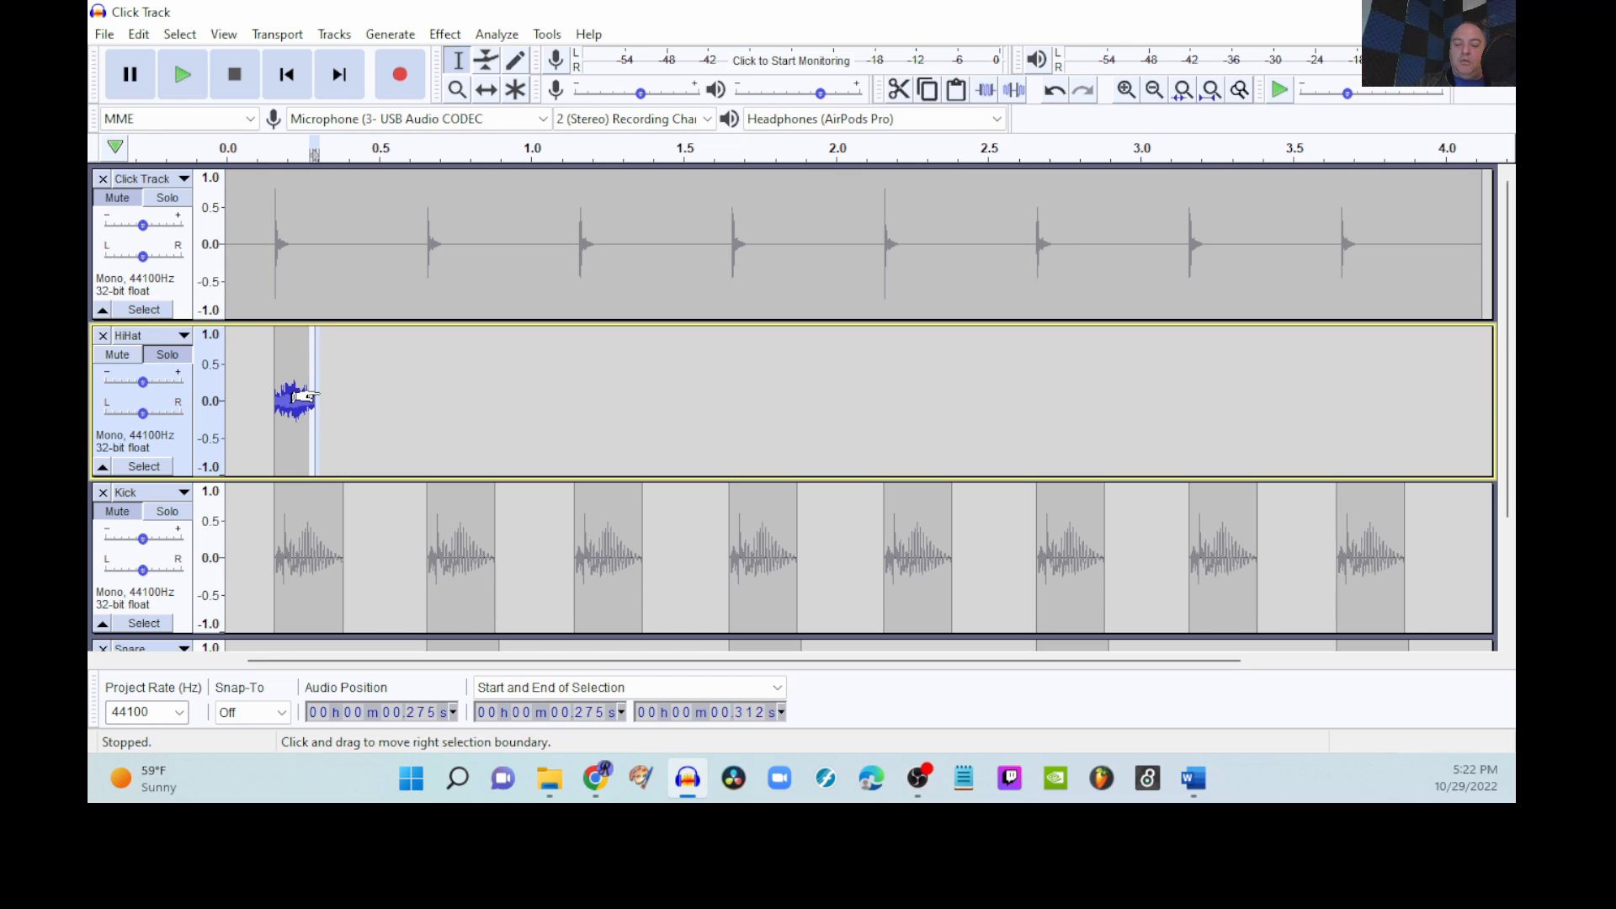
pyautogui.press('Delete')
pyautogui.moveTo(257, 425); pyautogui.dragTo(280, 408)
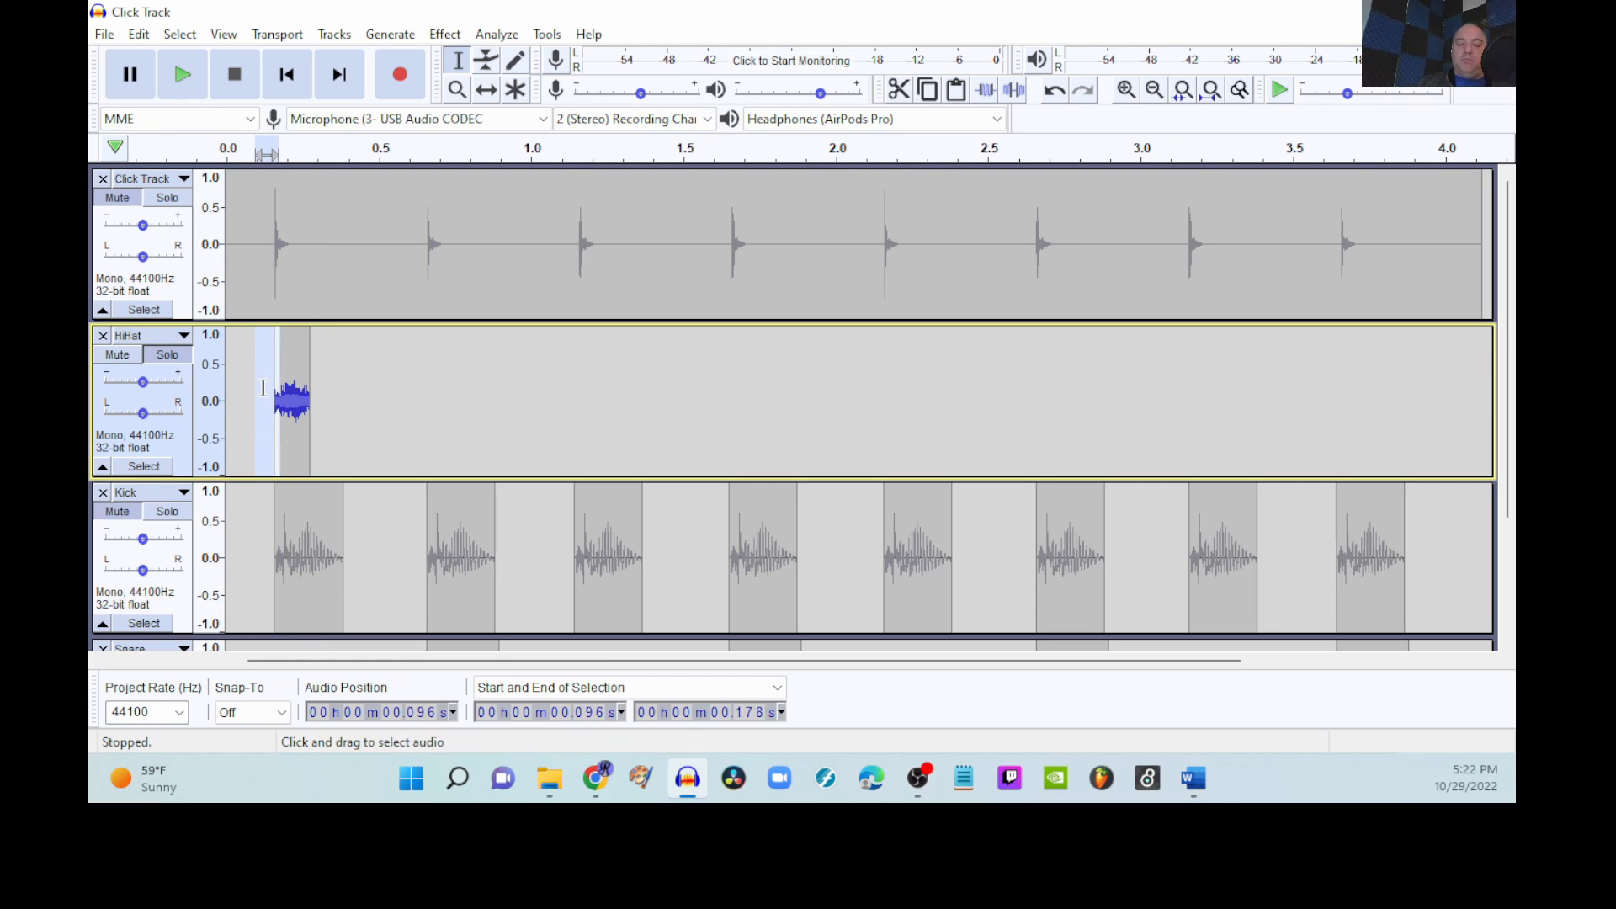
pyautogui.press('Delete')
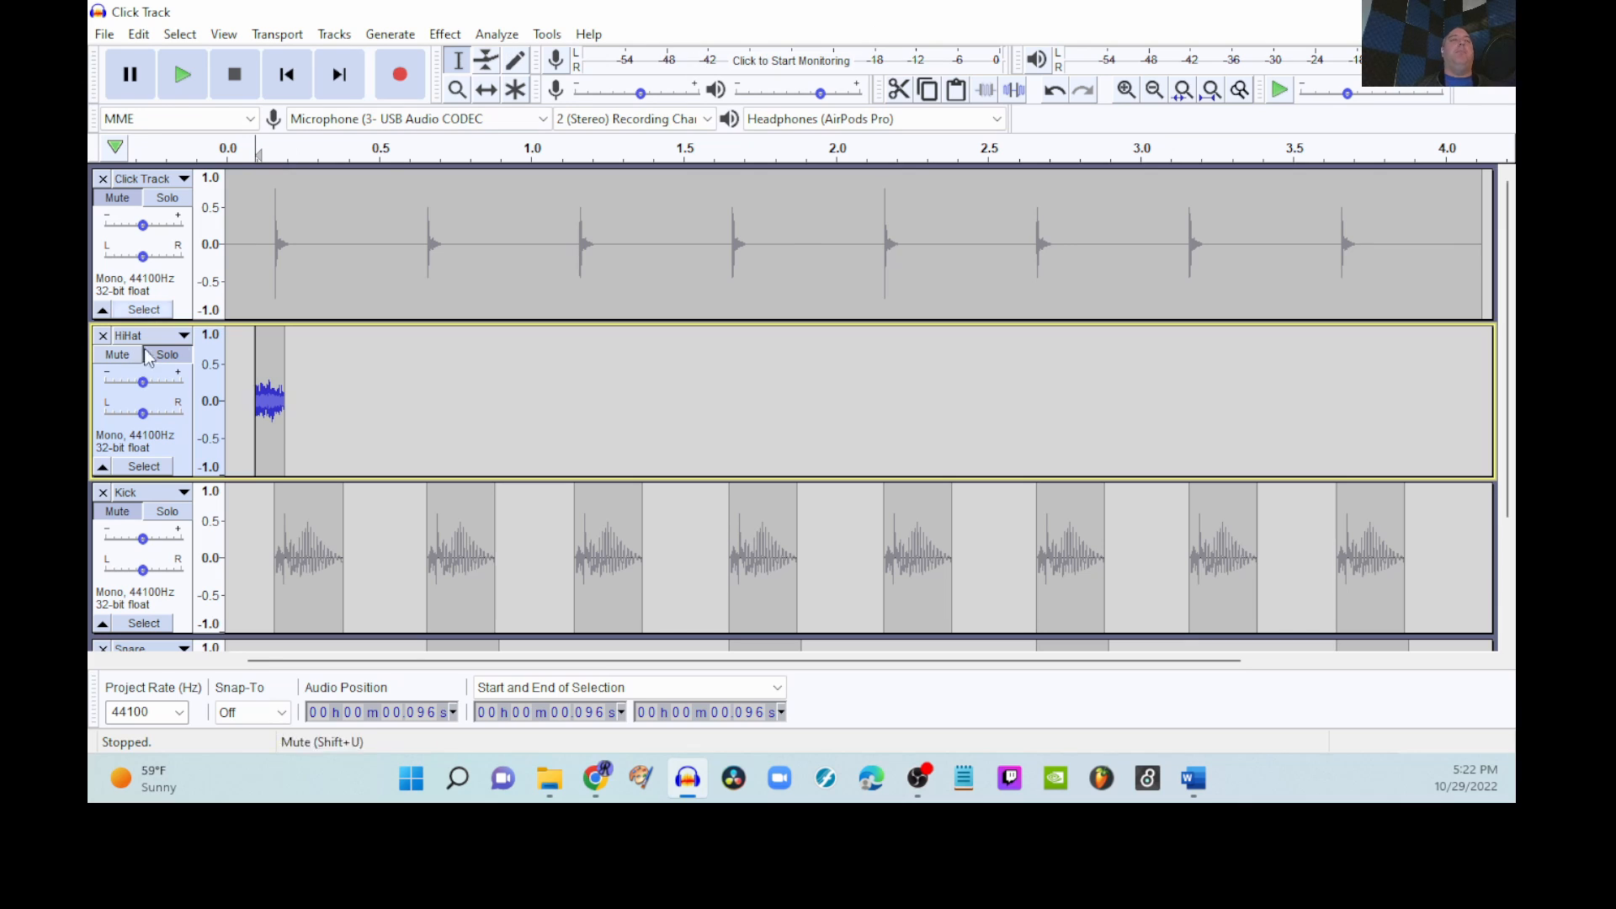
pyautogui.click(486, 90)
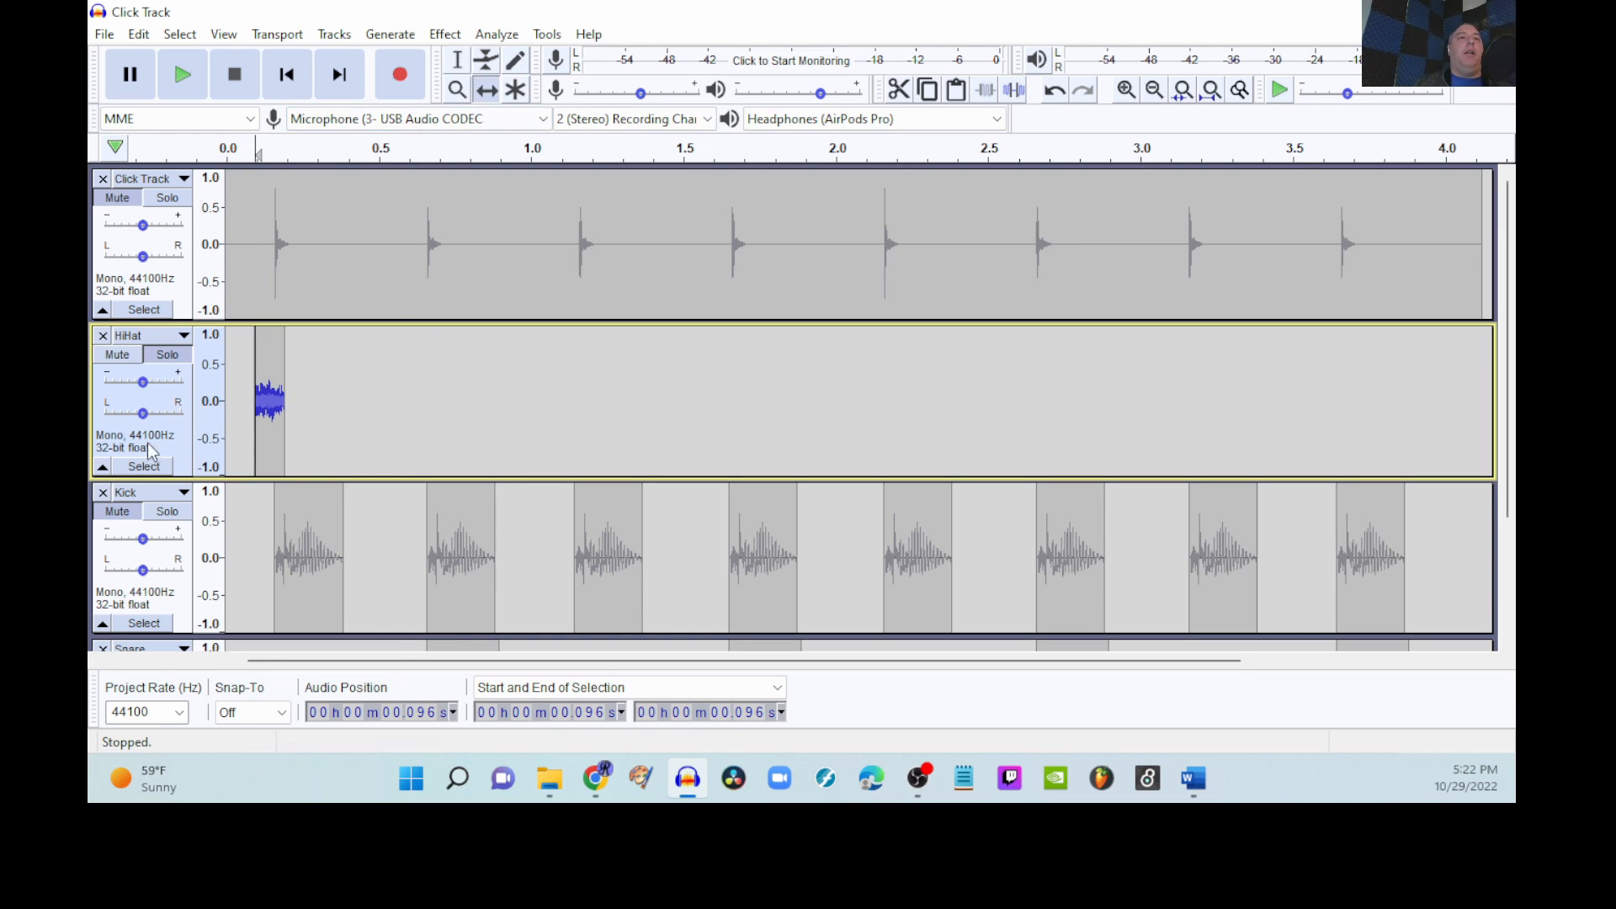
pyautogui.moveTo(265, 385); pyautogui.dragTo(289, 385)
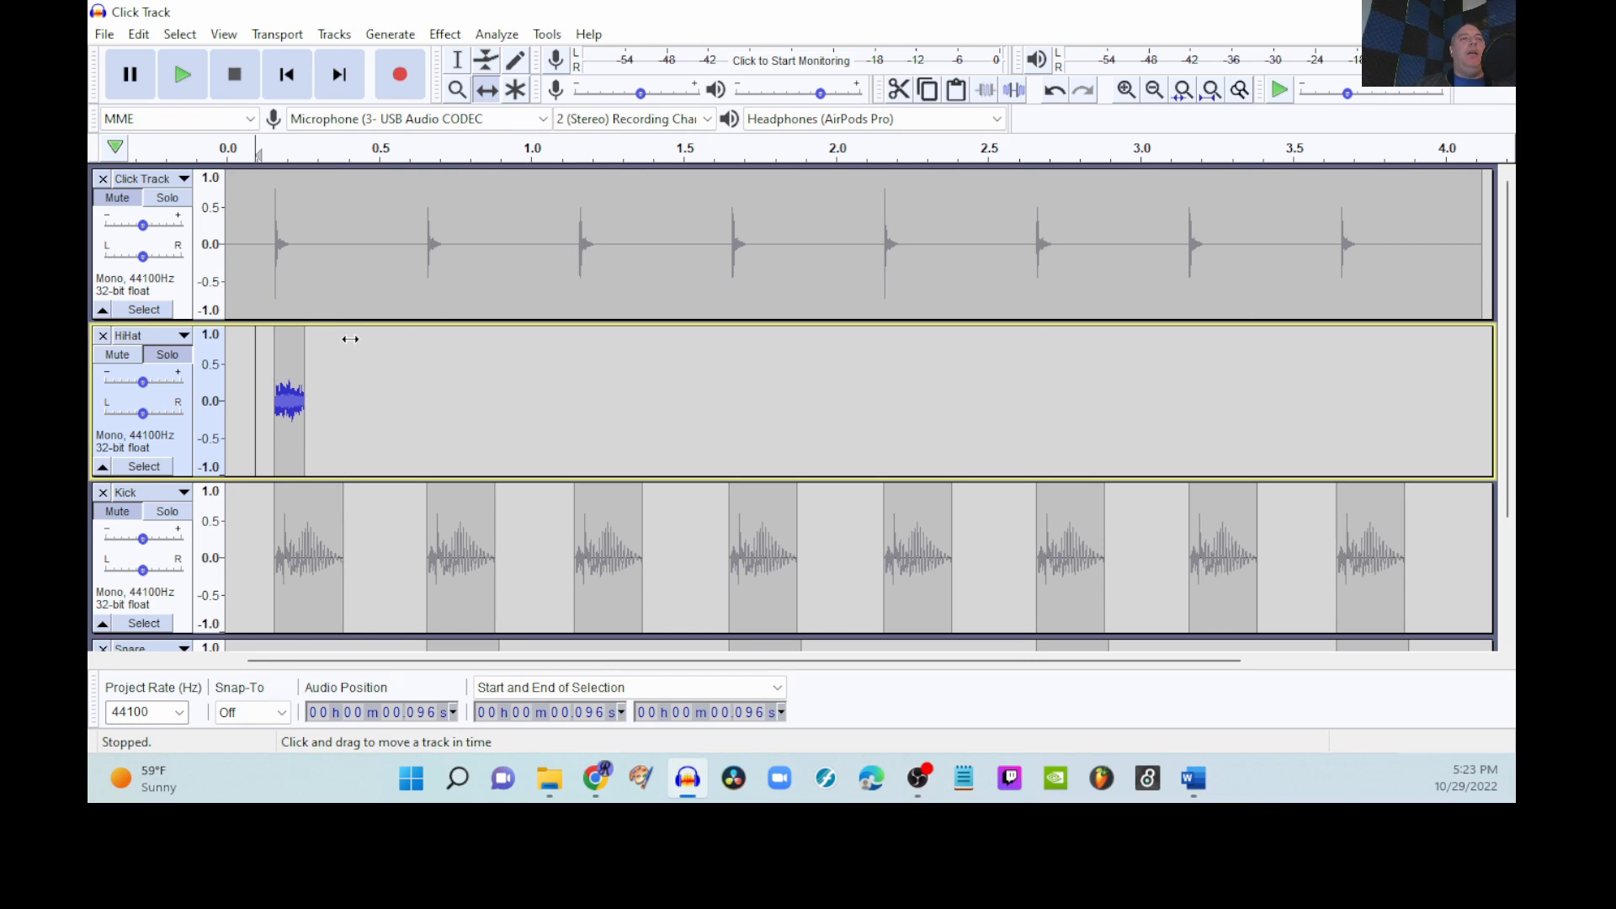
# Step: Copy the hi-hat clip and paste it on the HiHat track at about 0.383 s, the second click and 0.883 s
pyautogui.click(457, 59)
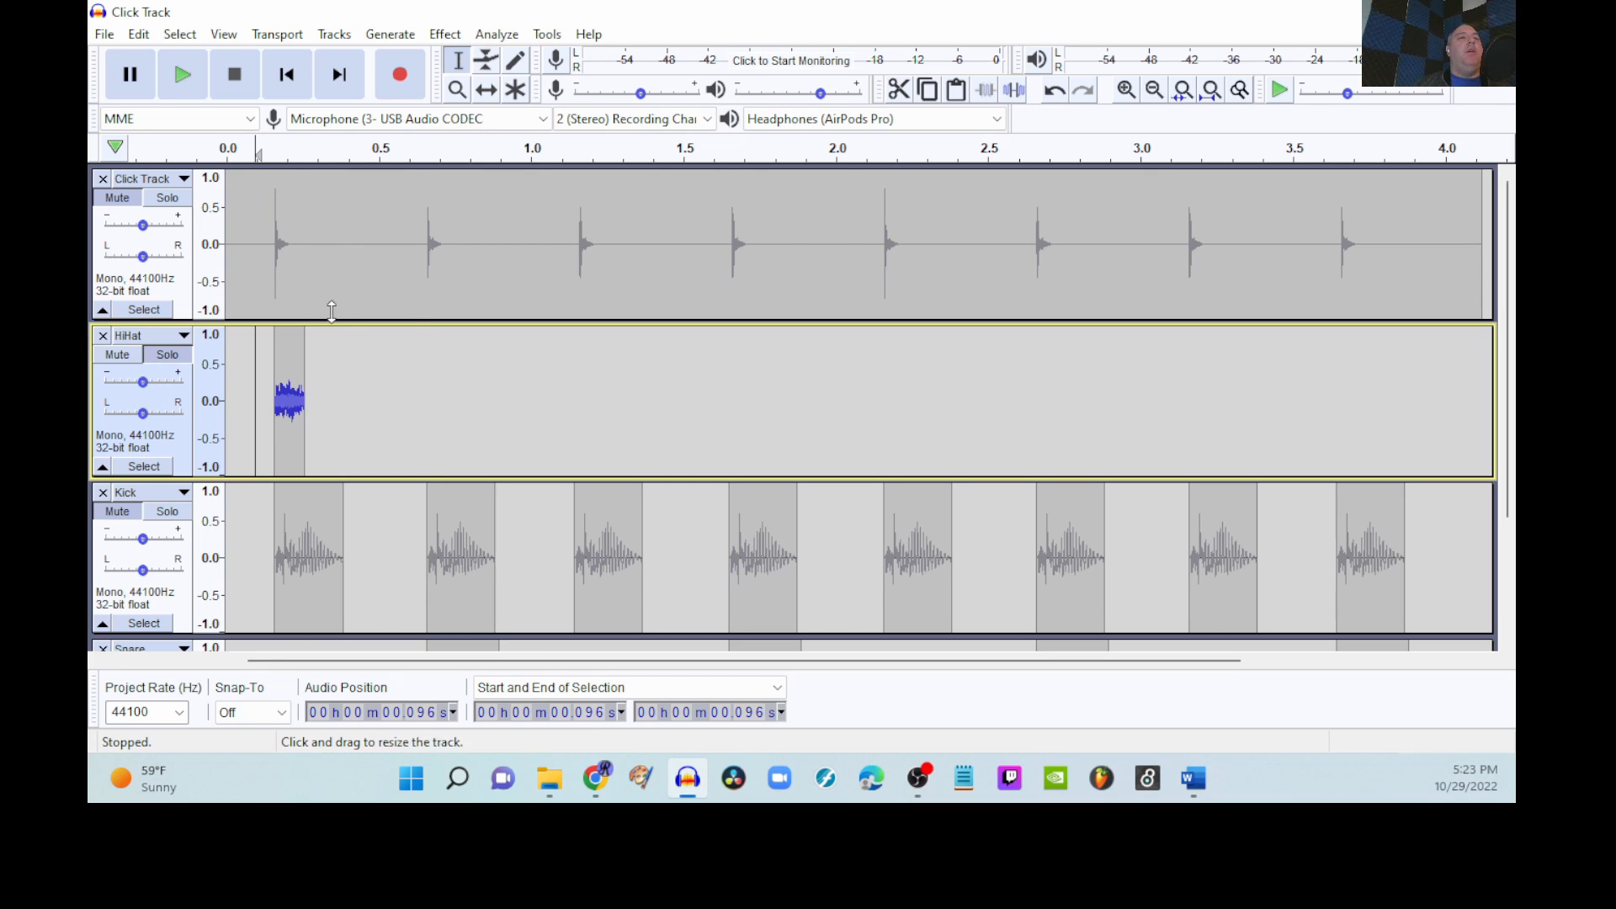
pyautogui.doubleClick(287, 388)
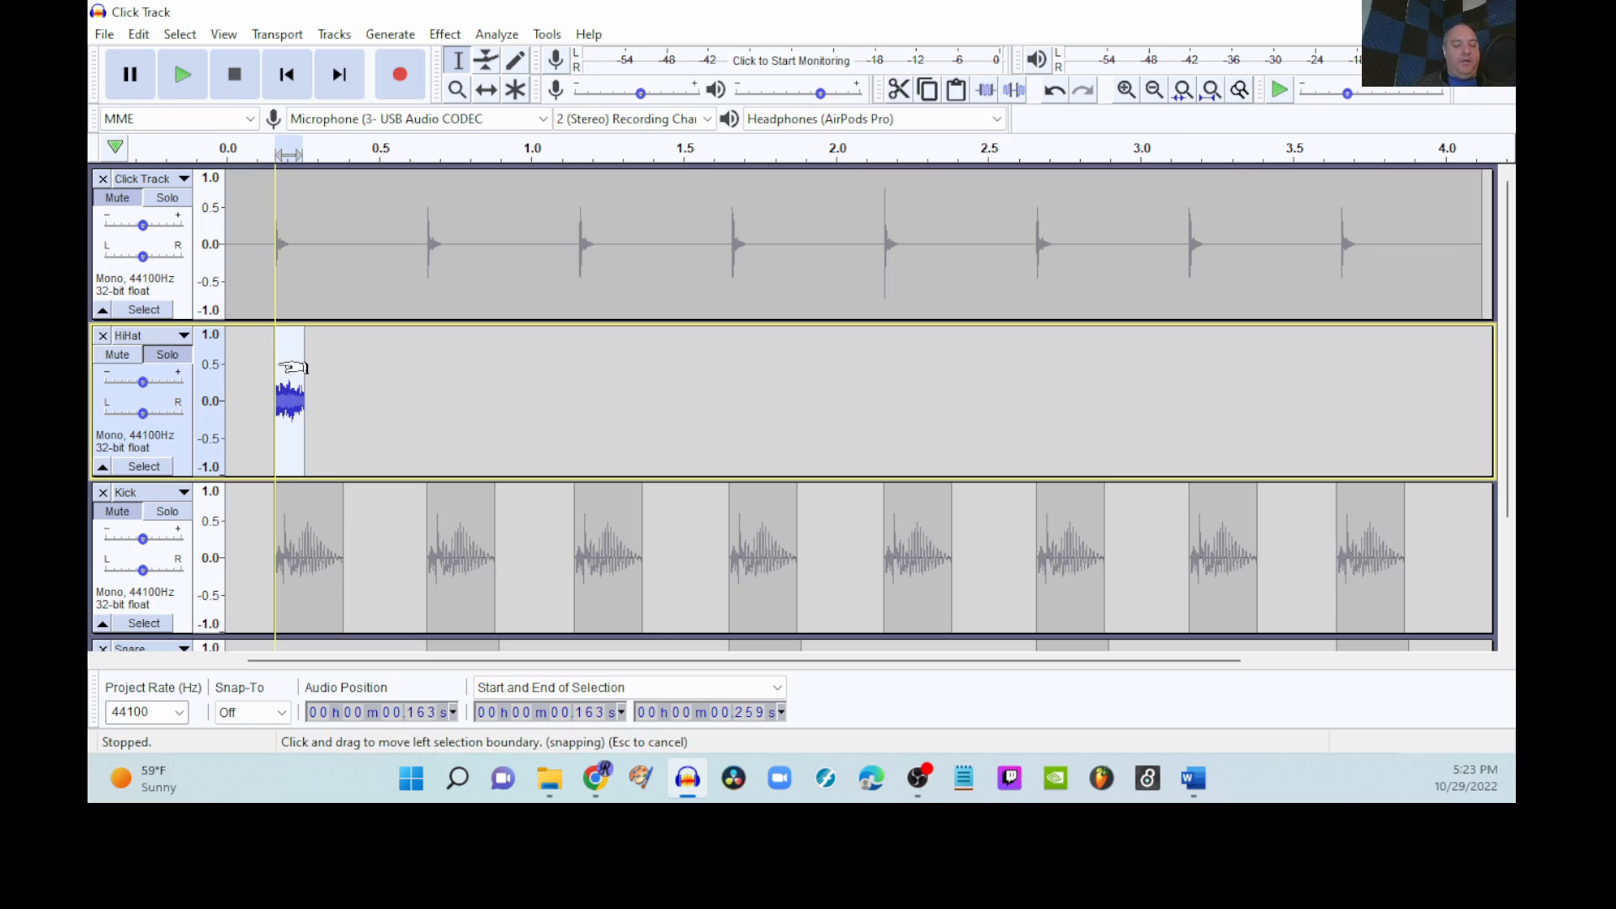
pyautogui.hotkey('ctrl', 'c')
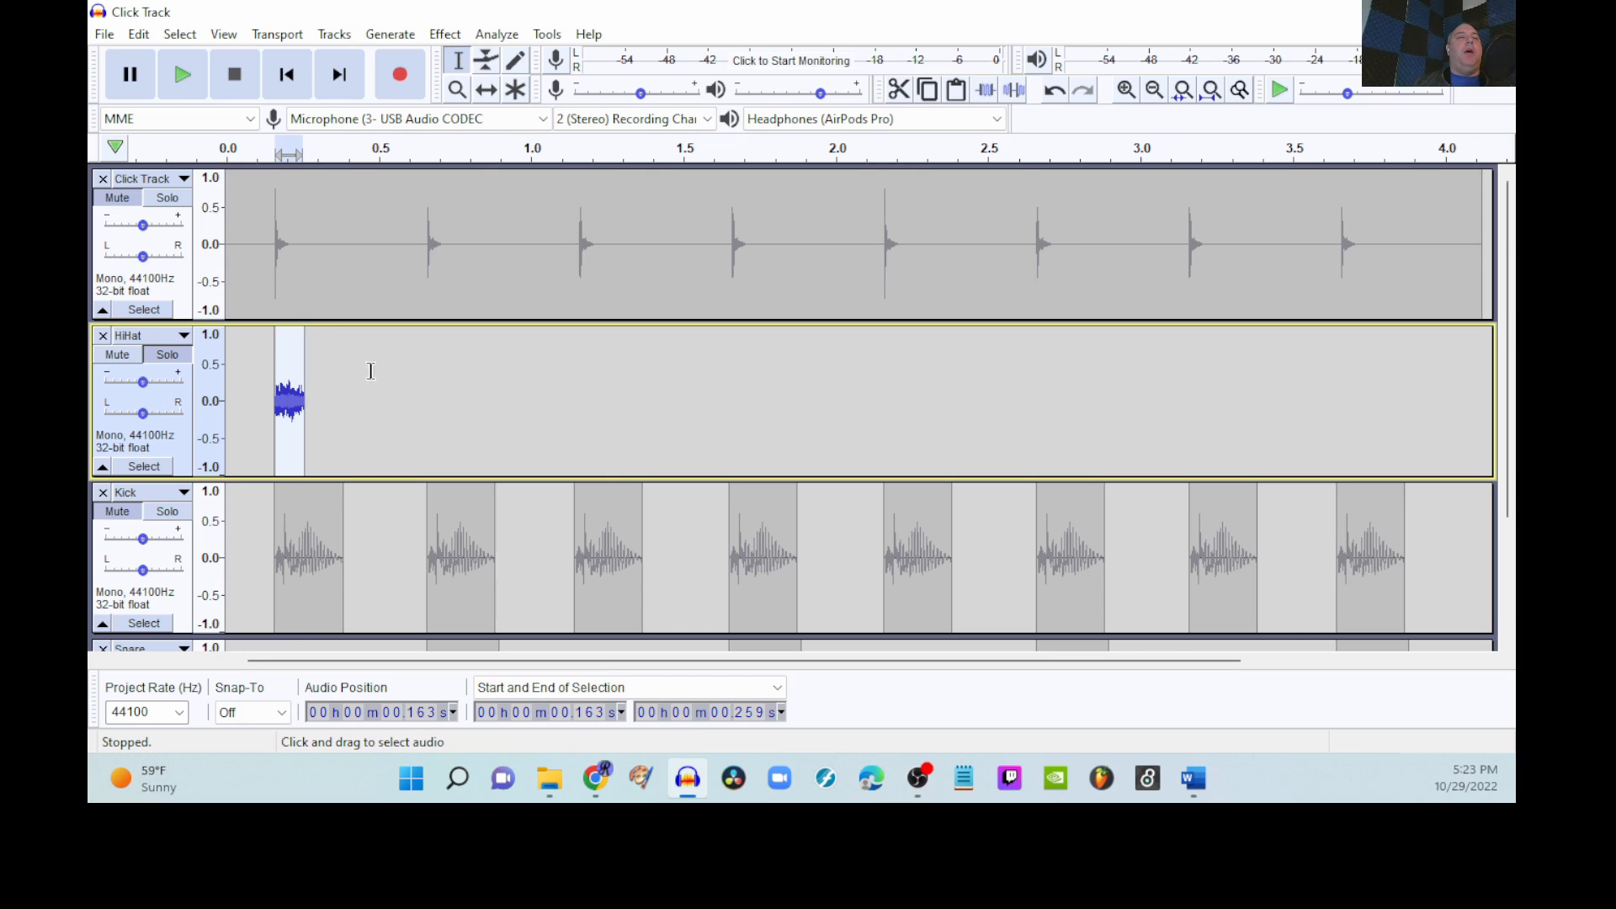
pyautogui.click(344, 377)
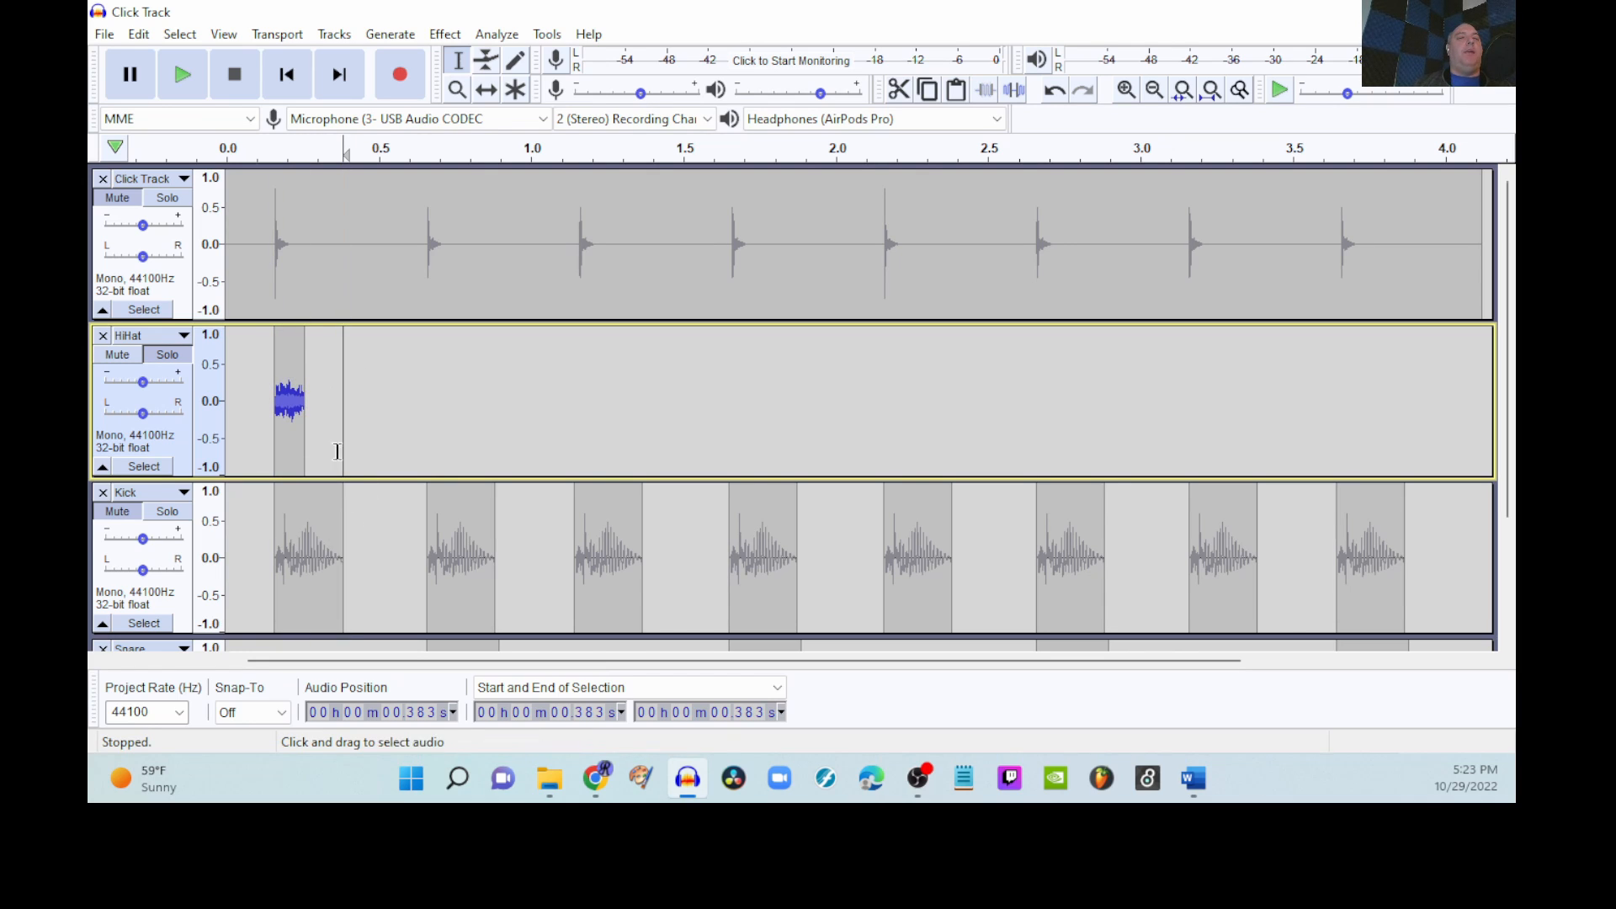
pyautogui.hotkey('ctrl', 'v')
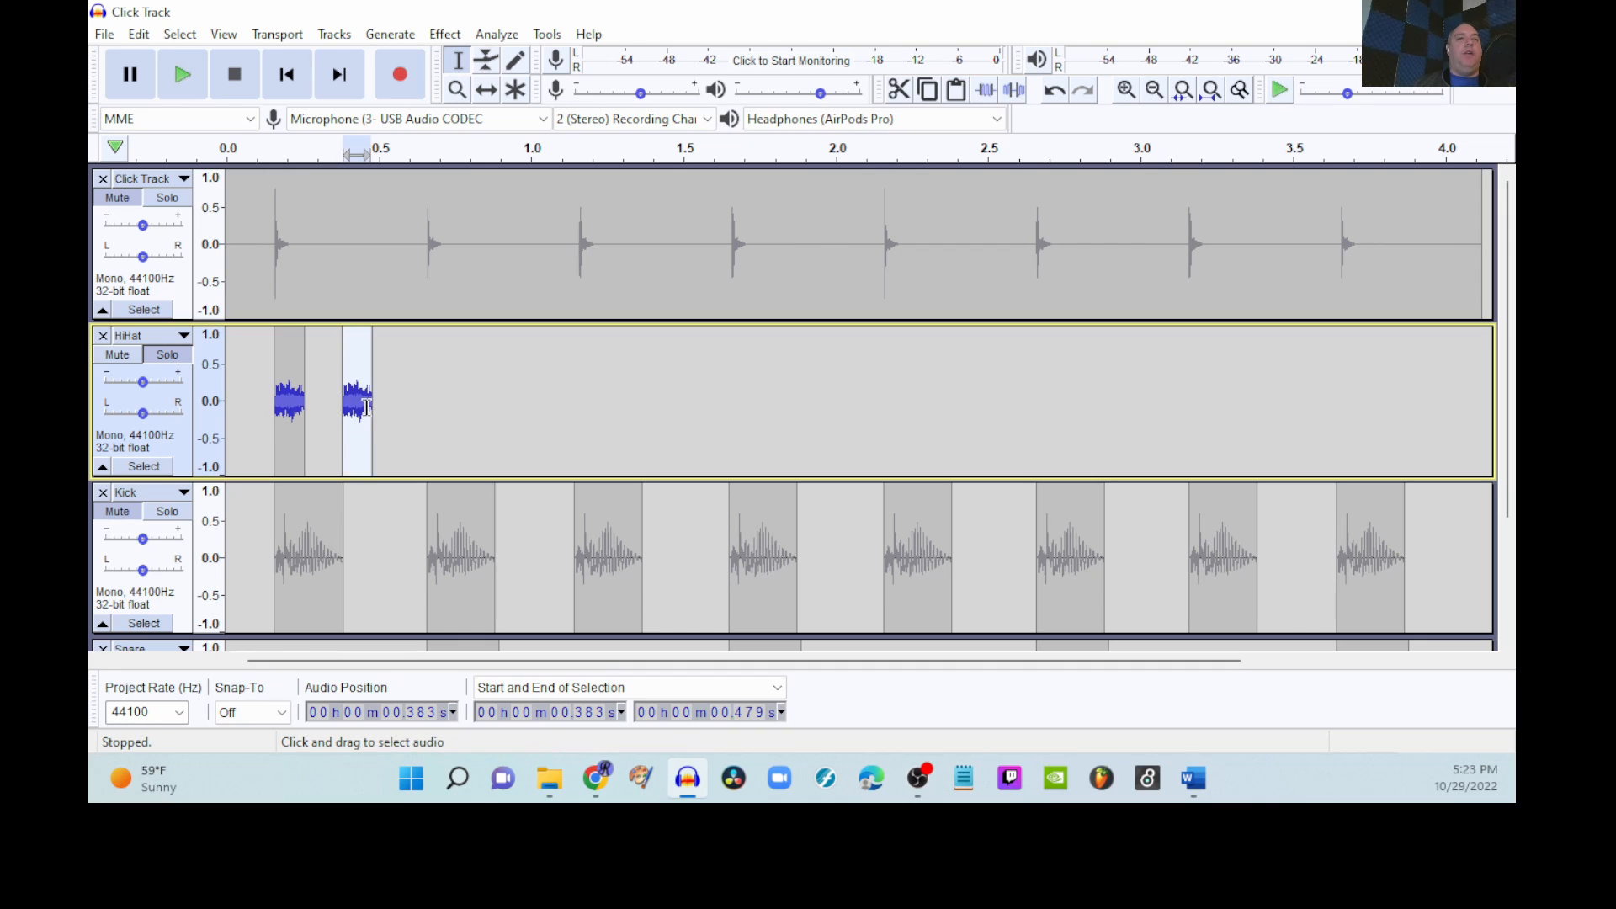
pyautogui.click(429, 398)
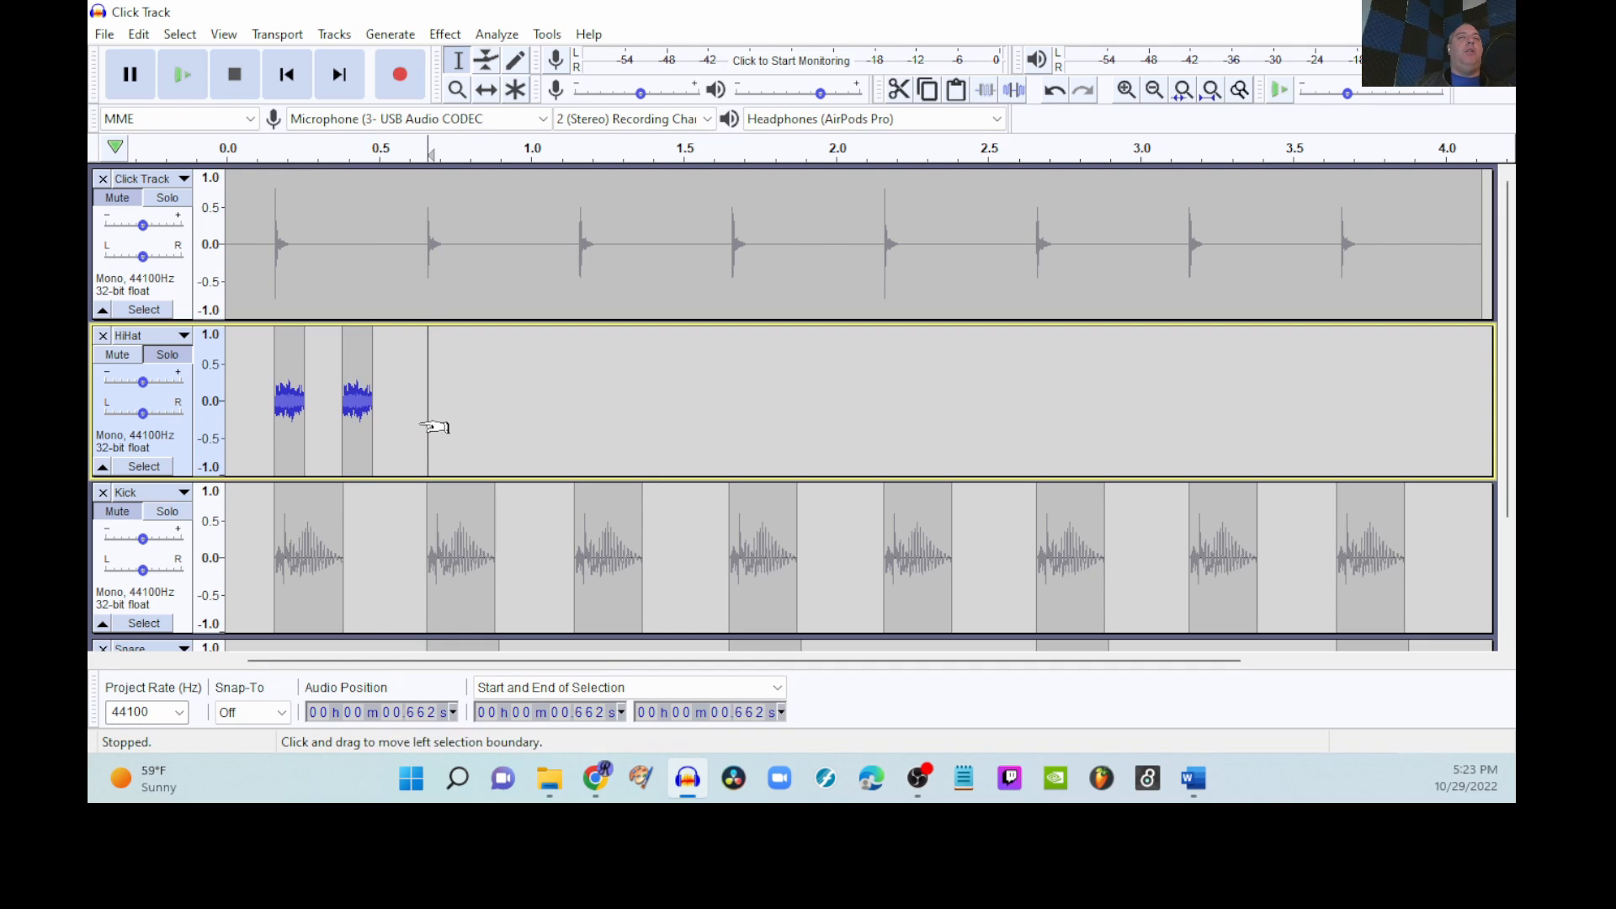
pyautogui.hotkey('ctrl', 'v')
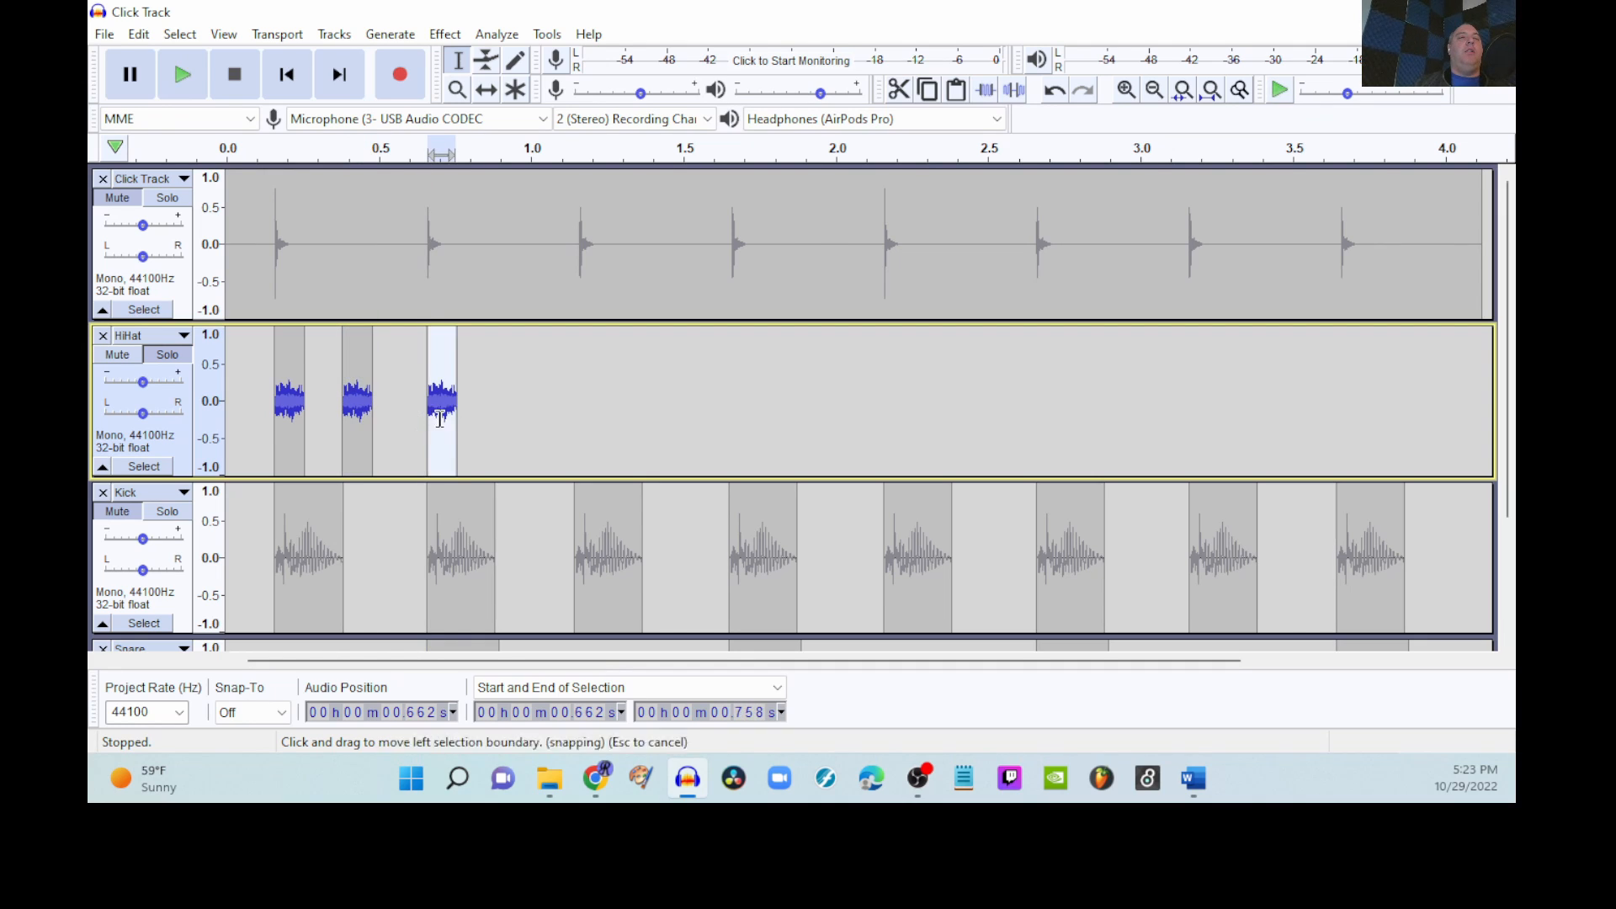
pyautogui.click(494, 447)
pyautogui.hotkey('ctrl', 'v')
# Step: Paste the hi-hat at the start and end of each kick from the third to the eighth, and play the track from the start
pyautogui.click(574, 453)
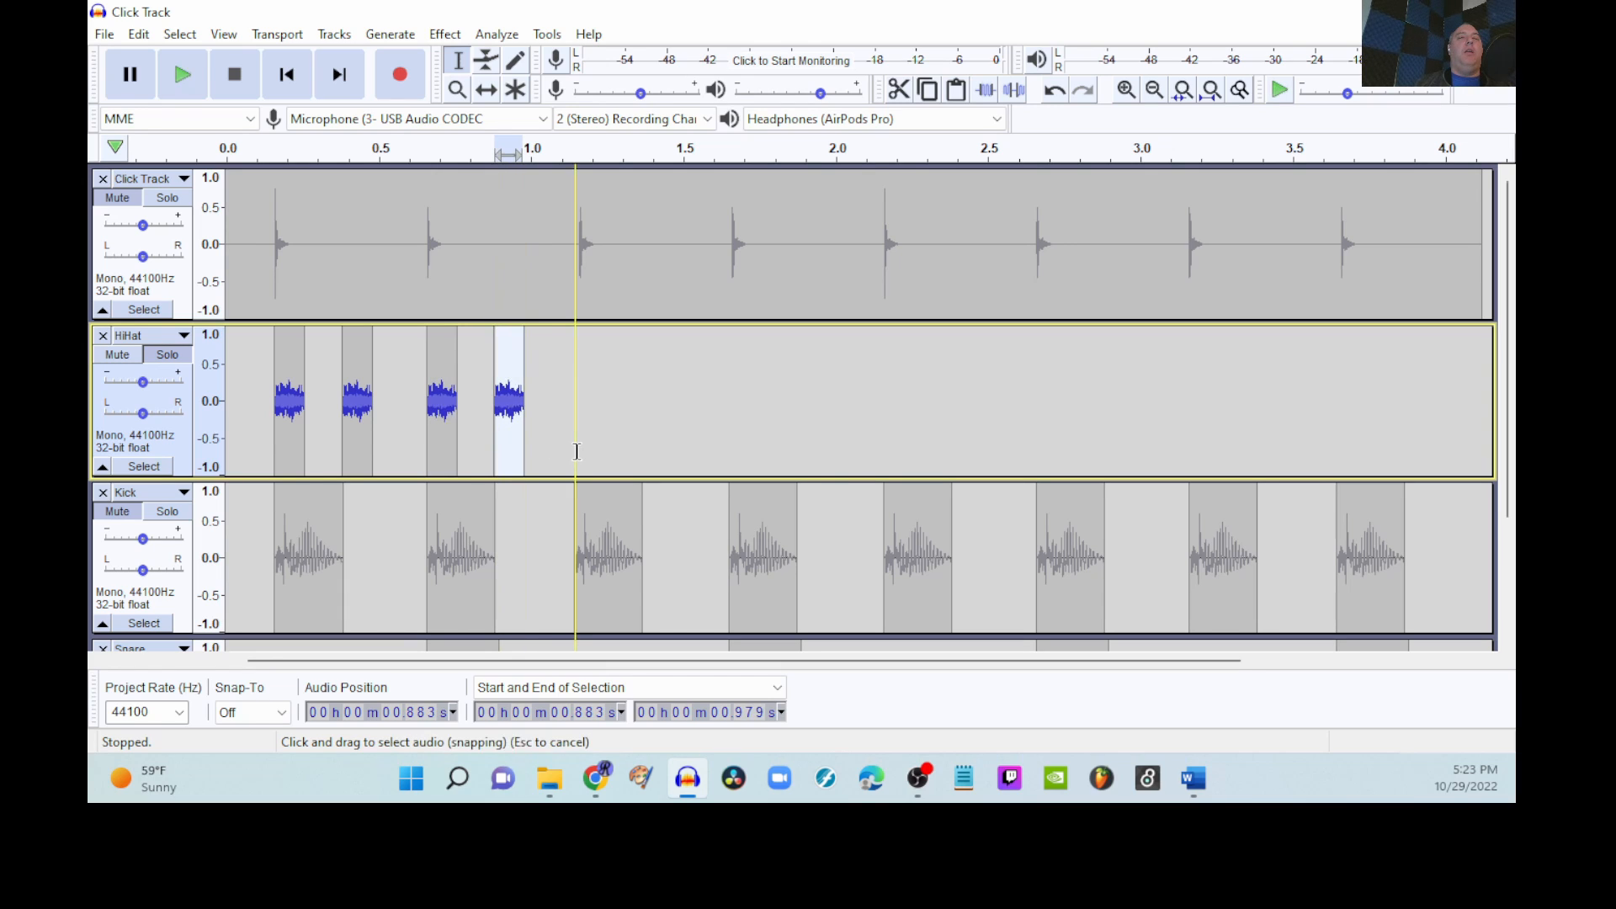
pyautogui.hotkey('ctrl', 'v')
pyautogui.click(643, 452)
pyautogui.hotkey('ctrl', 'v')
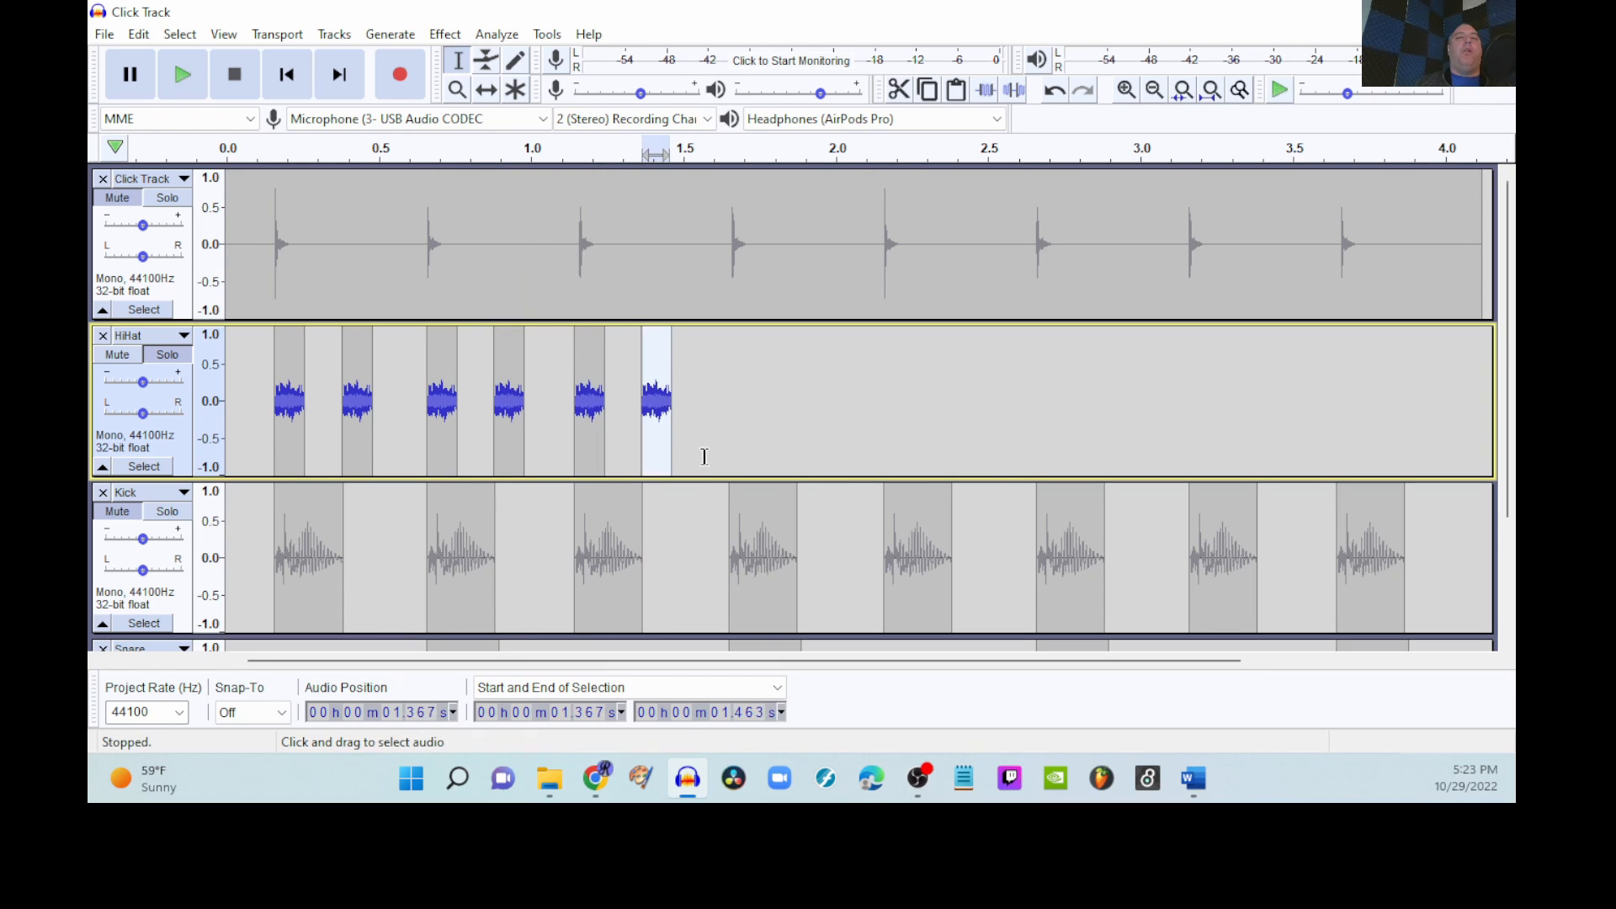
pyautogui.click(728, 453)
pyautogui.hotkey('ctrl', 'v')
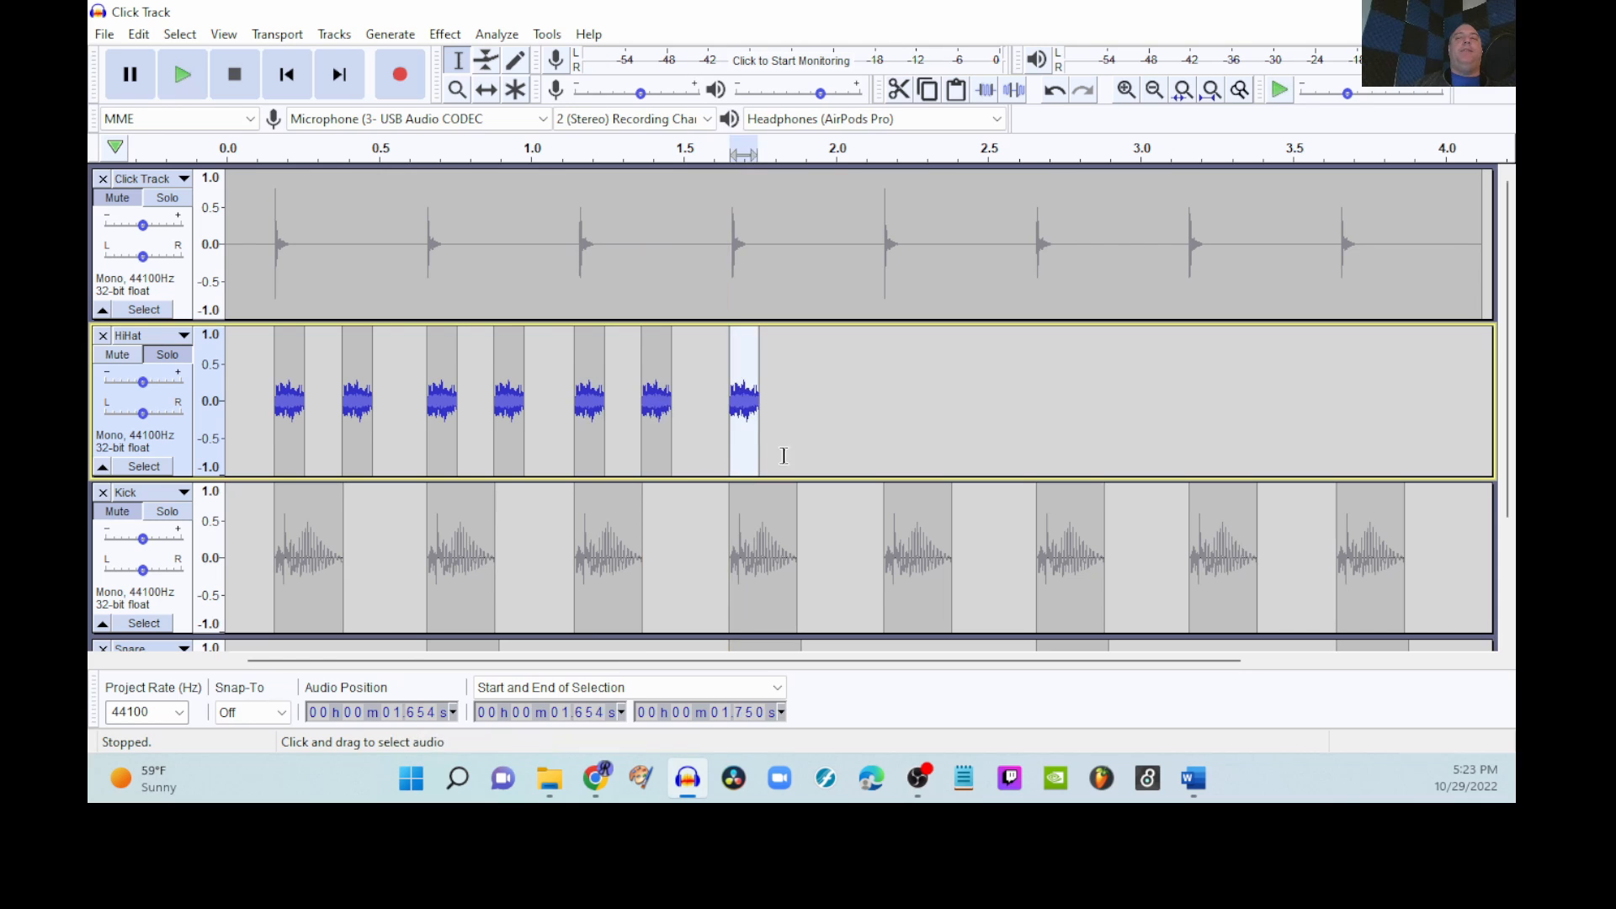
pyautogui.click(796, 453)
pyautogui.hotkey('ctrl', 'v')
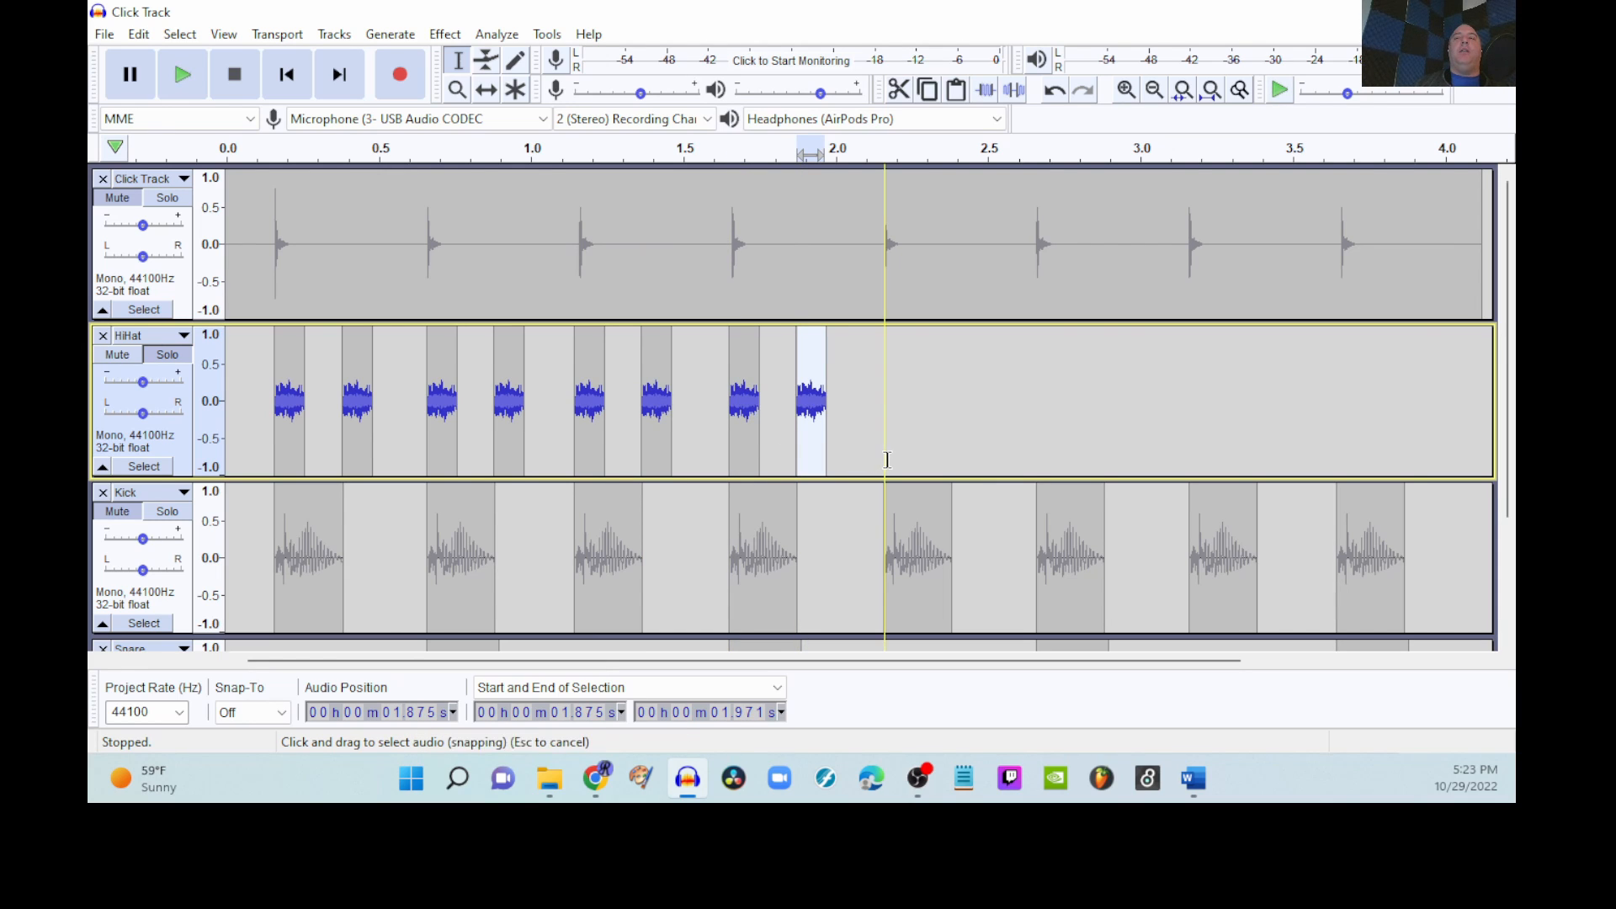
pyautogui.click(883, 452)
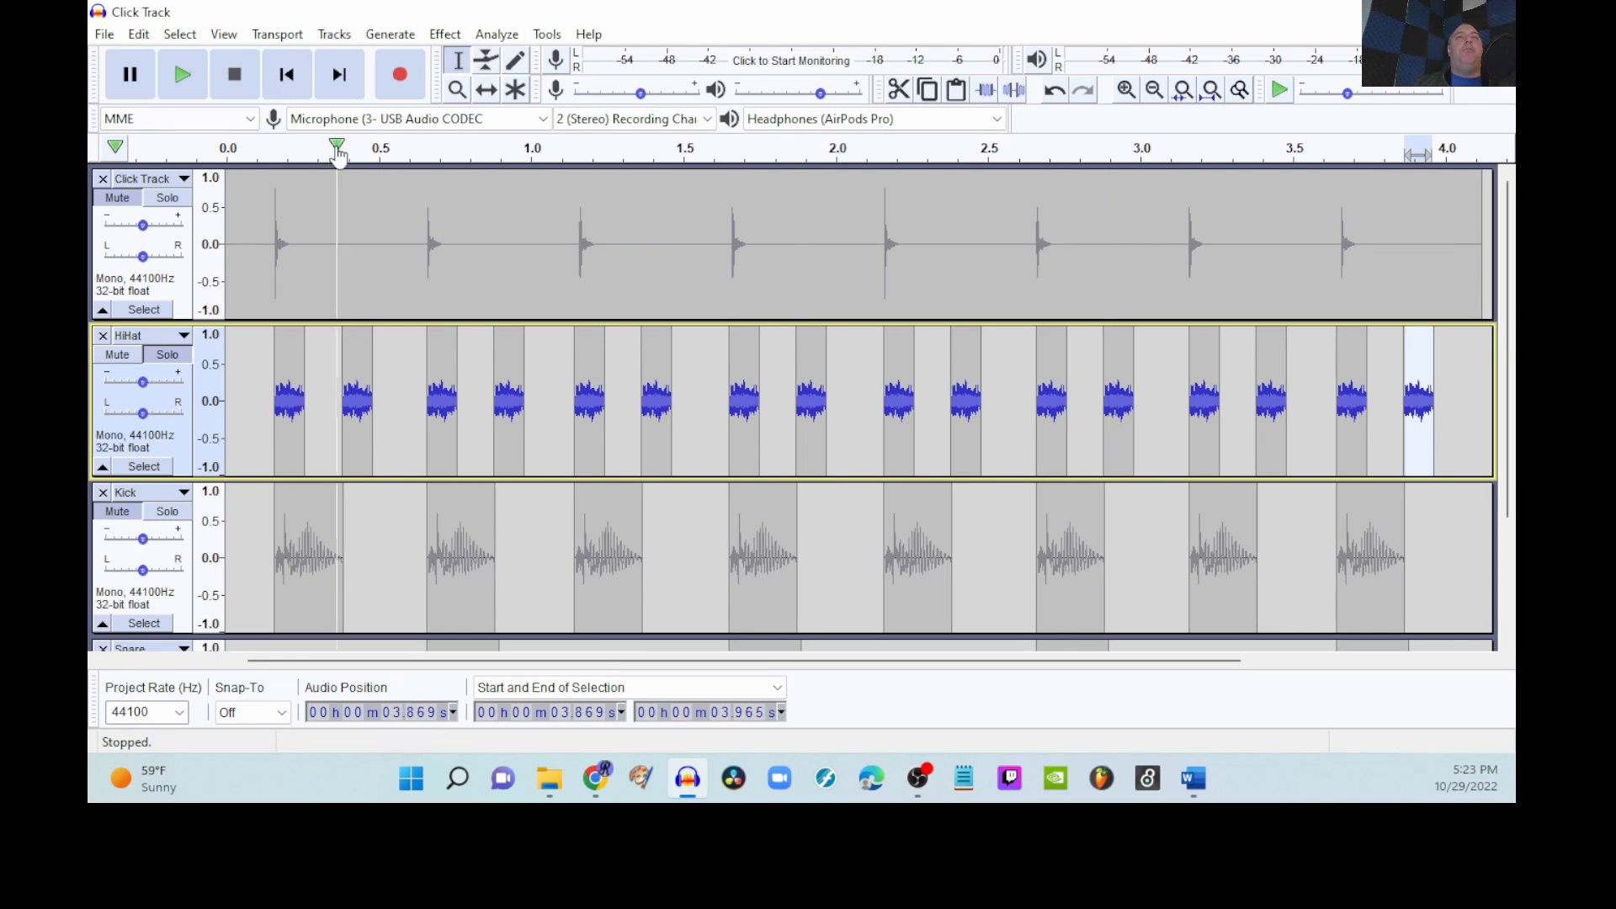
pyautogui.click(286, 74)
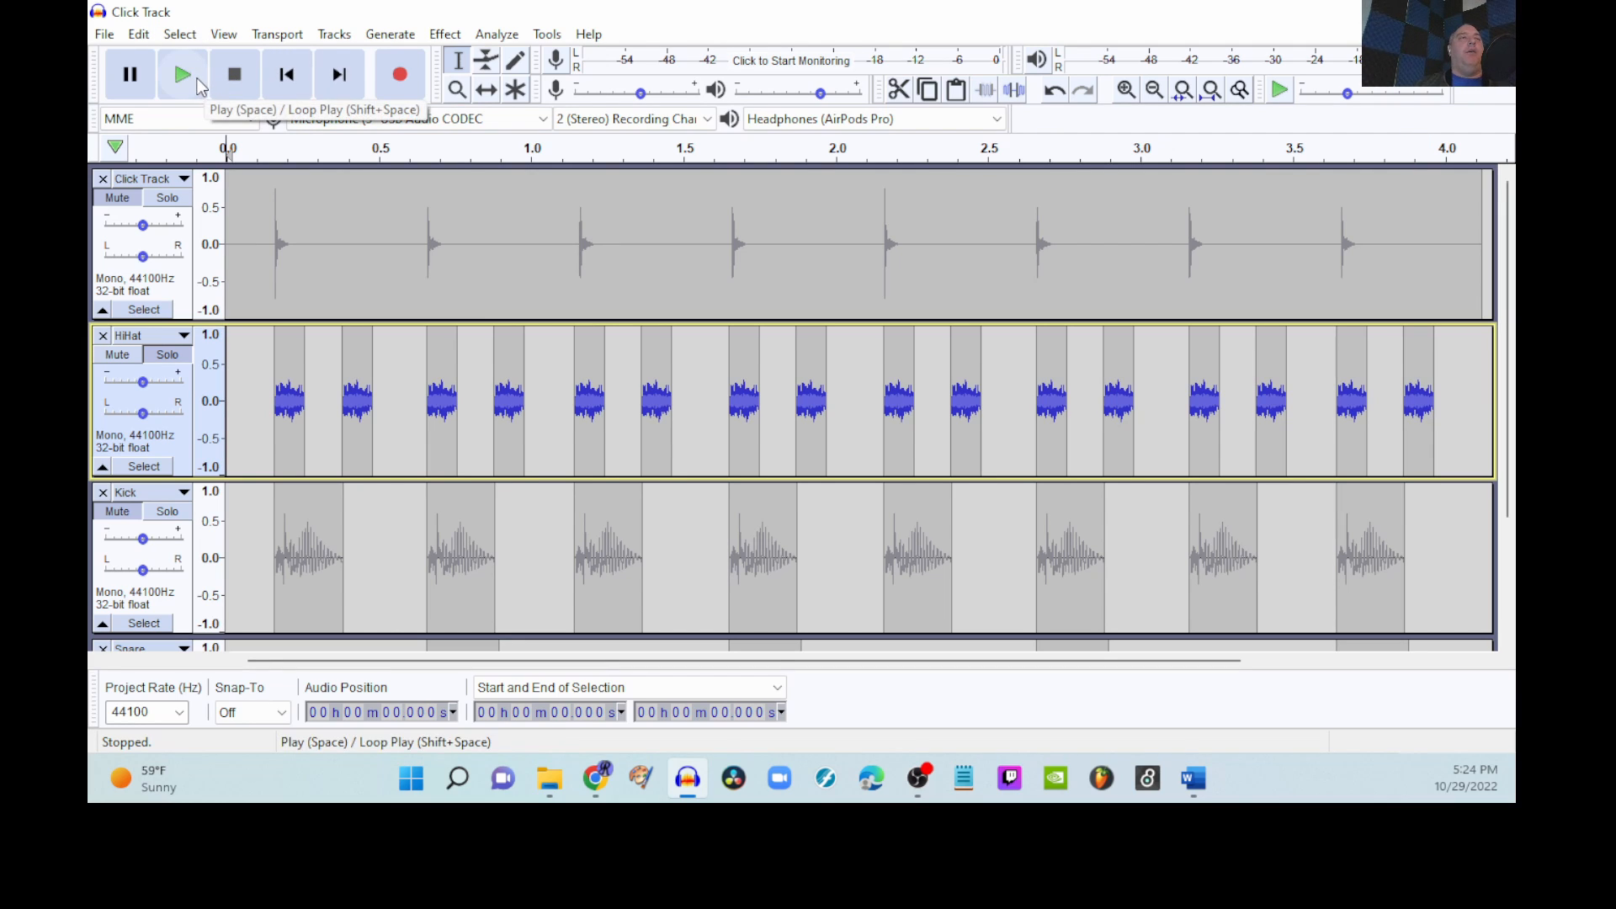
pyautogui.click(198, 80)
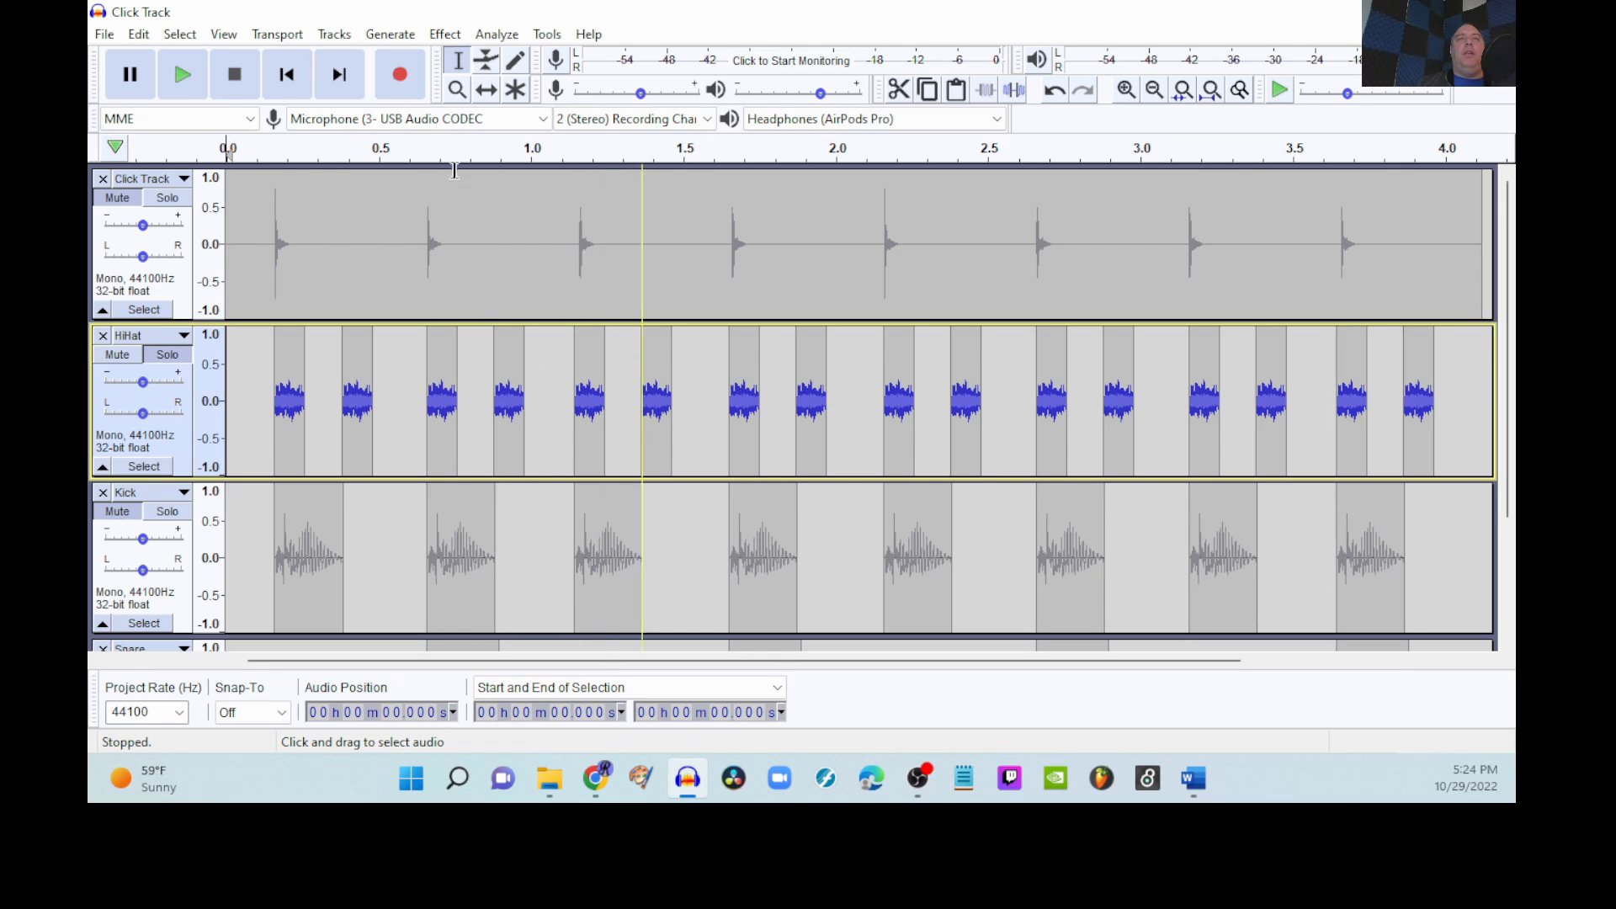
# Step: Shift the eight off-beat hi-hat clips slightly later, closer to midway between the clicks, and play the soloed track
pyautogui.click(489, 90)
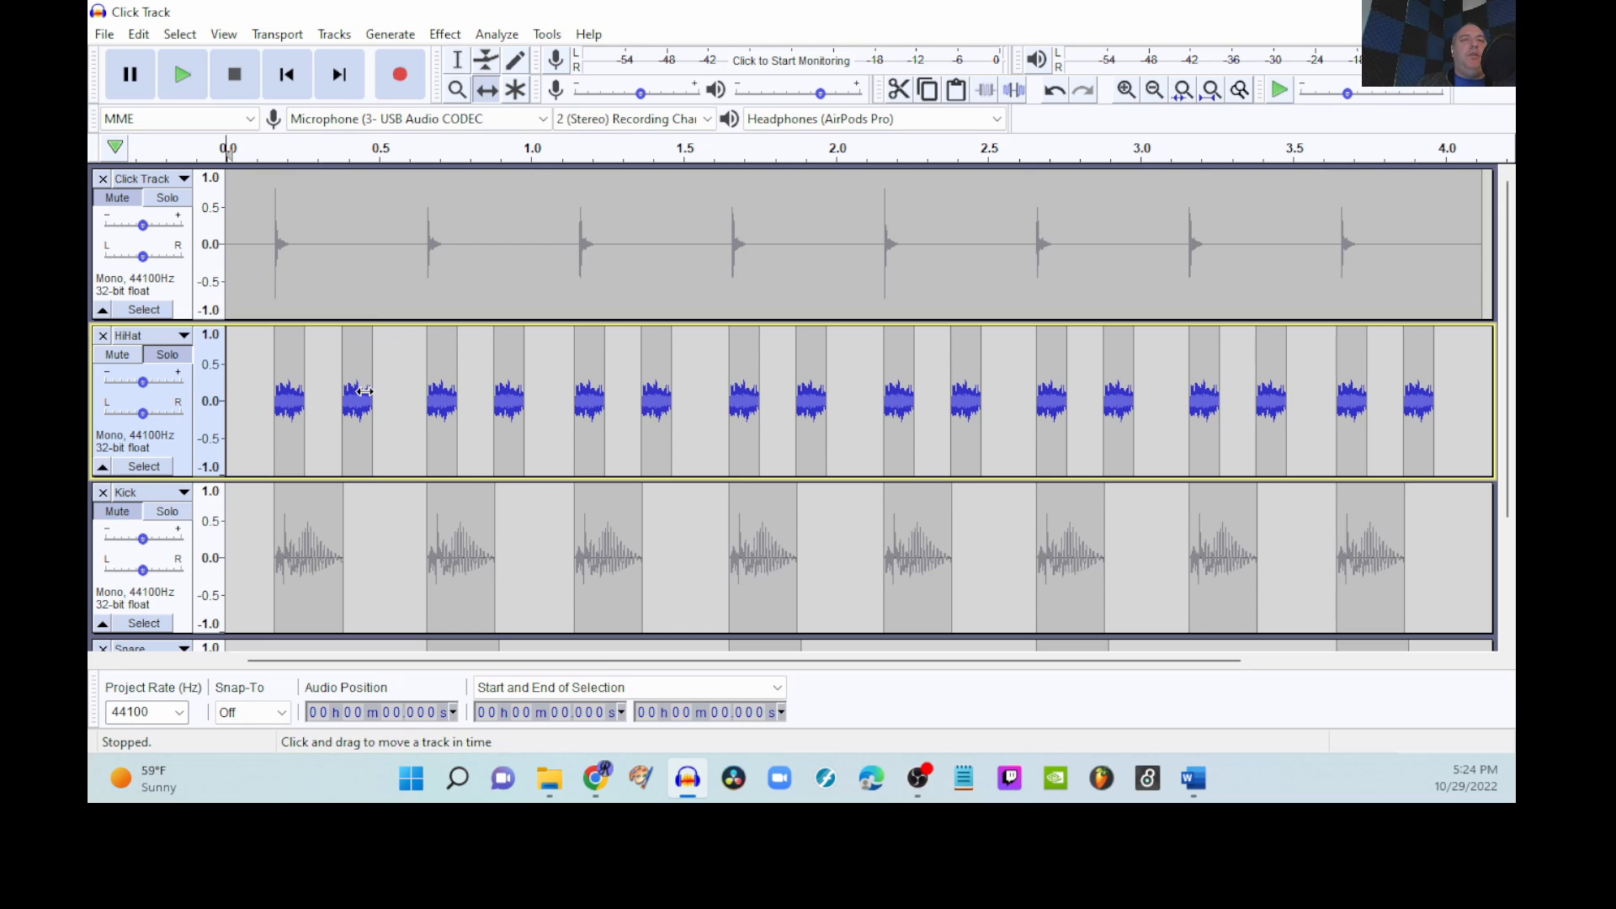
pyautogui.moveTo(364, 392); pyautogui.dragTo(372, 390)
pyautogui.moveTo(516, 381); pyautogui.dragTo(520, 381)
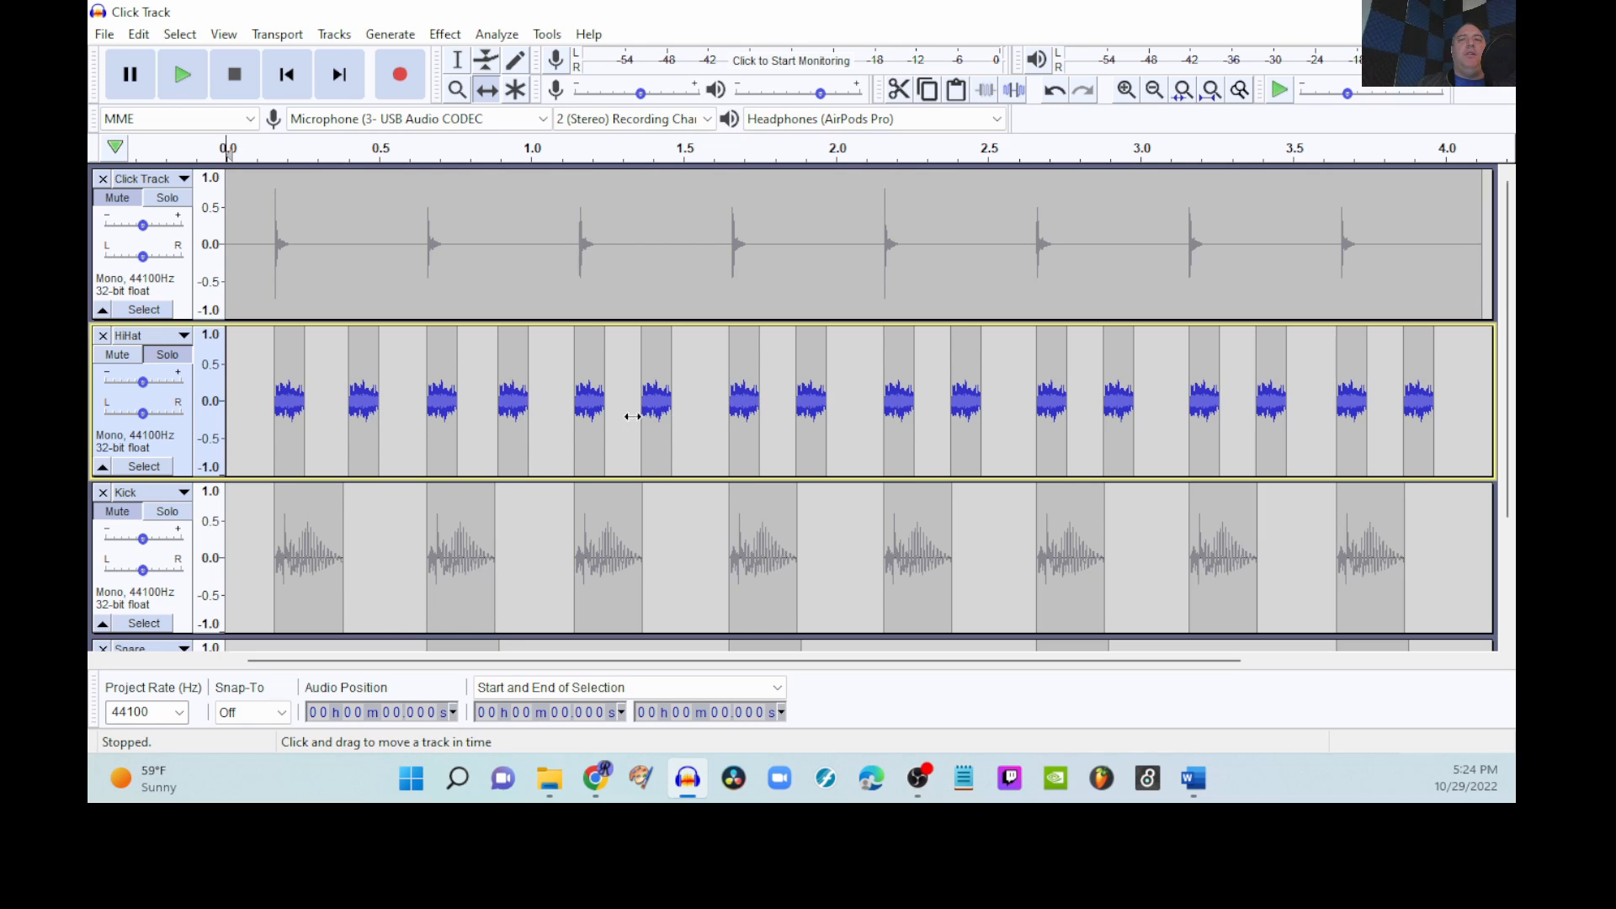
pyautogui.moveTo(655, 415); pyautogui.dragTo(663, 414)
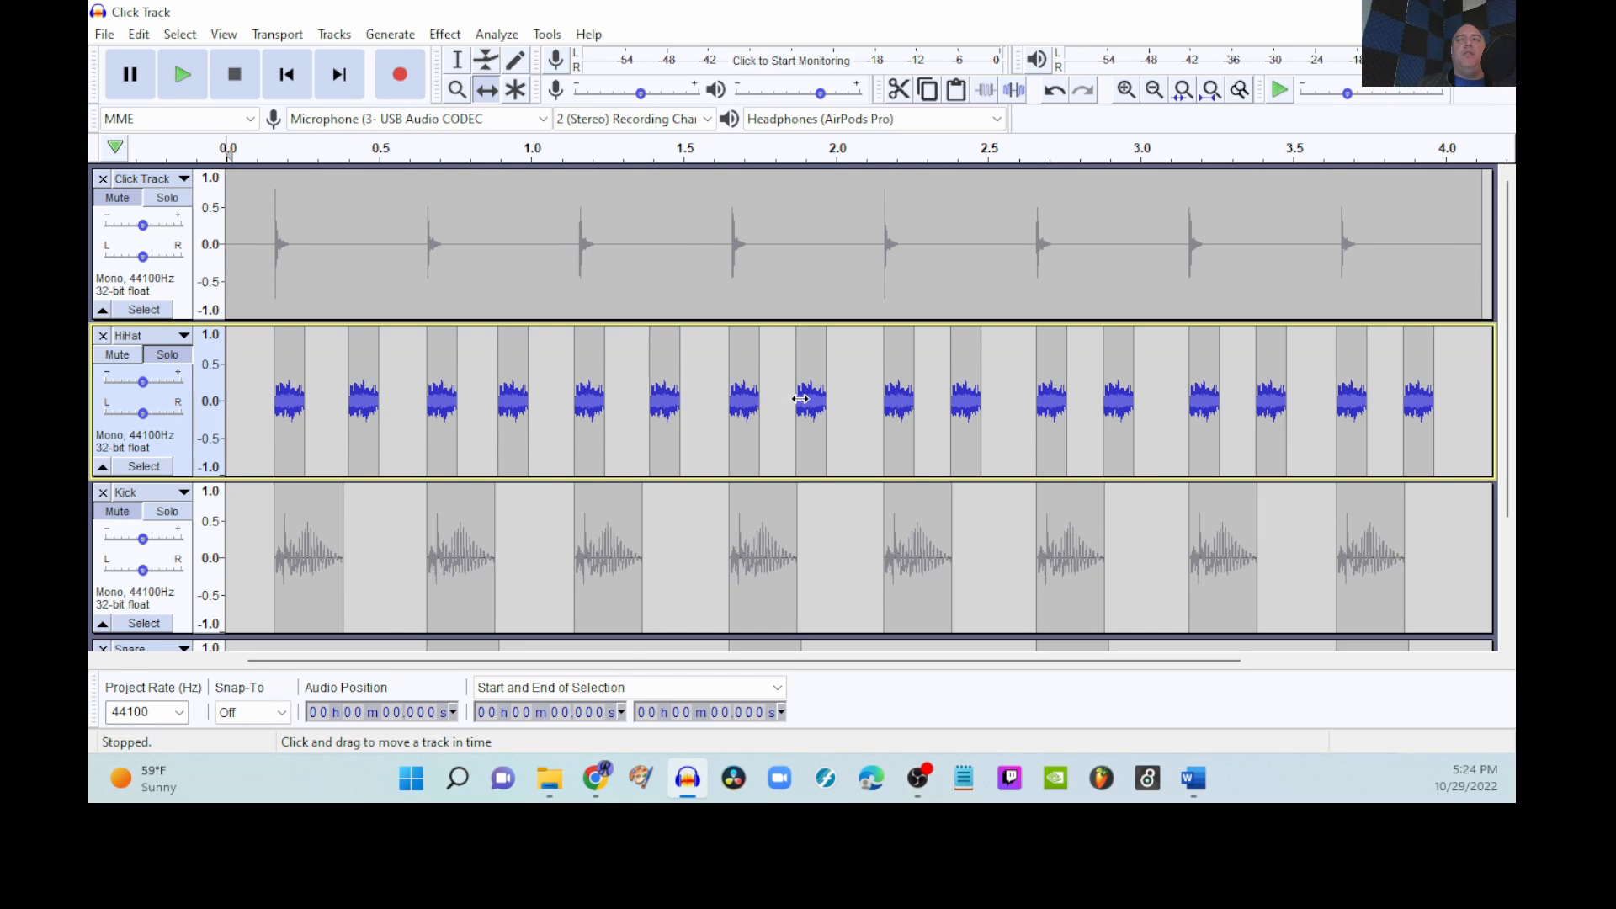
pyautogui.moveTo(801, 399); pyautogui.dragTo(804, 399)
pyautogui.moveTo(966, 403); pyautogui.dragTo(972, 405)
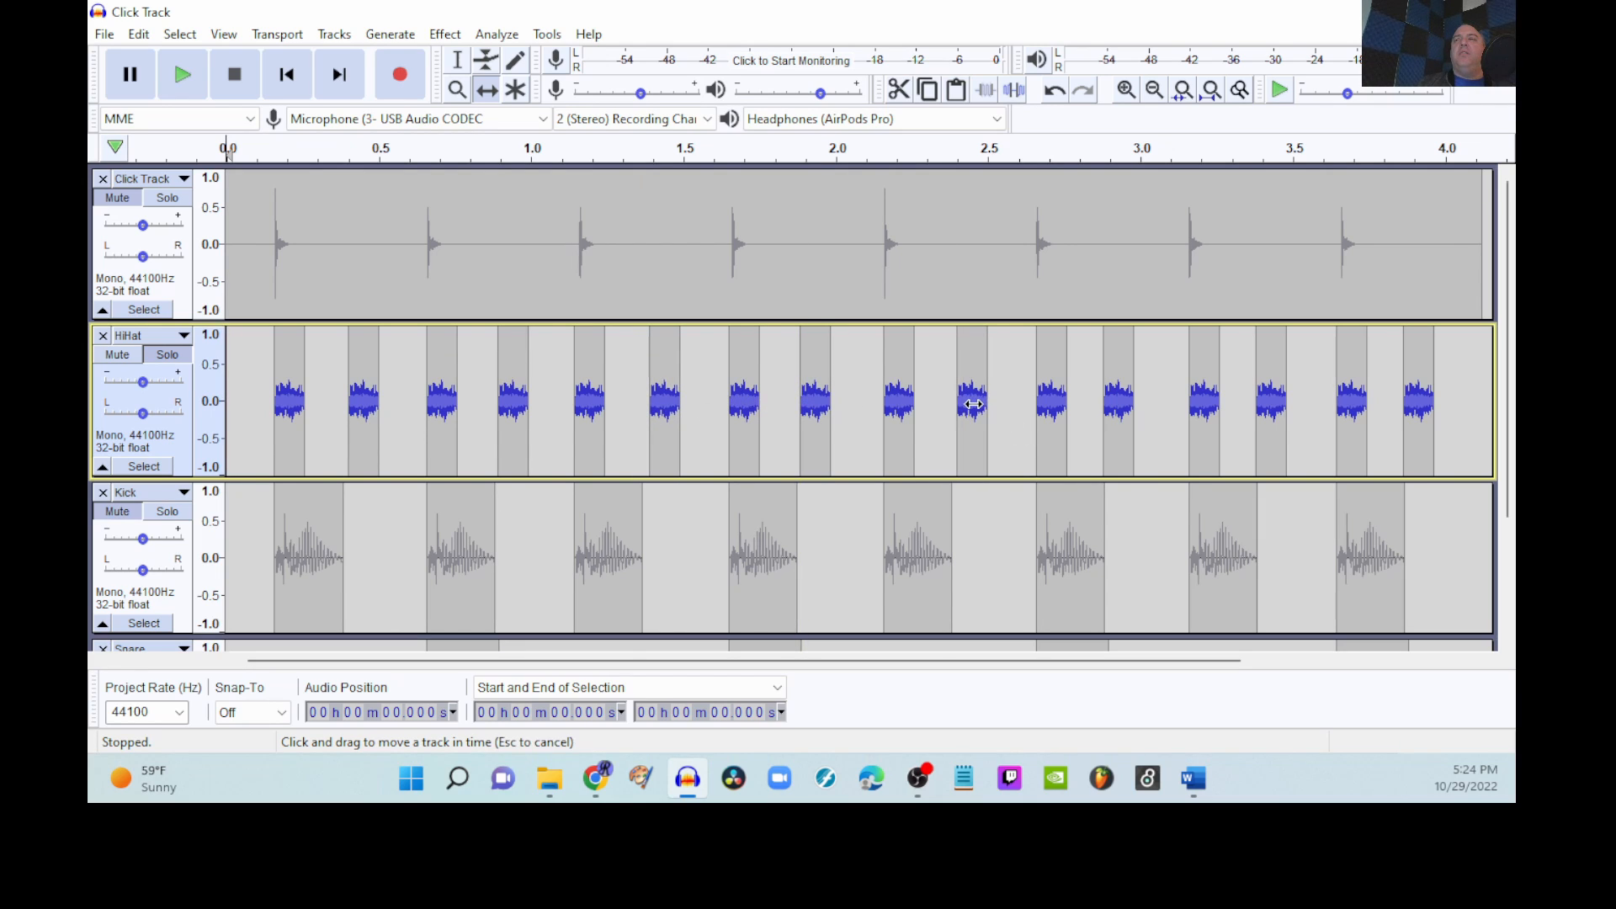
pyautogui.moveTo(1117, 386); pyautogui.dragTo(1121, 387)
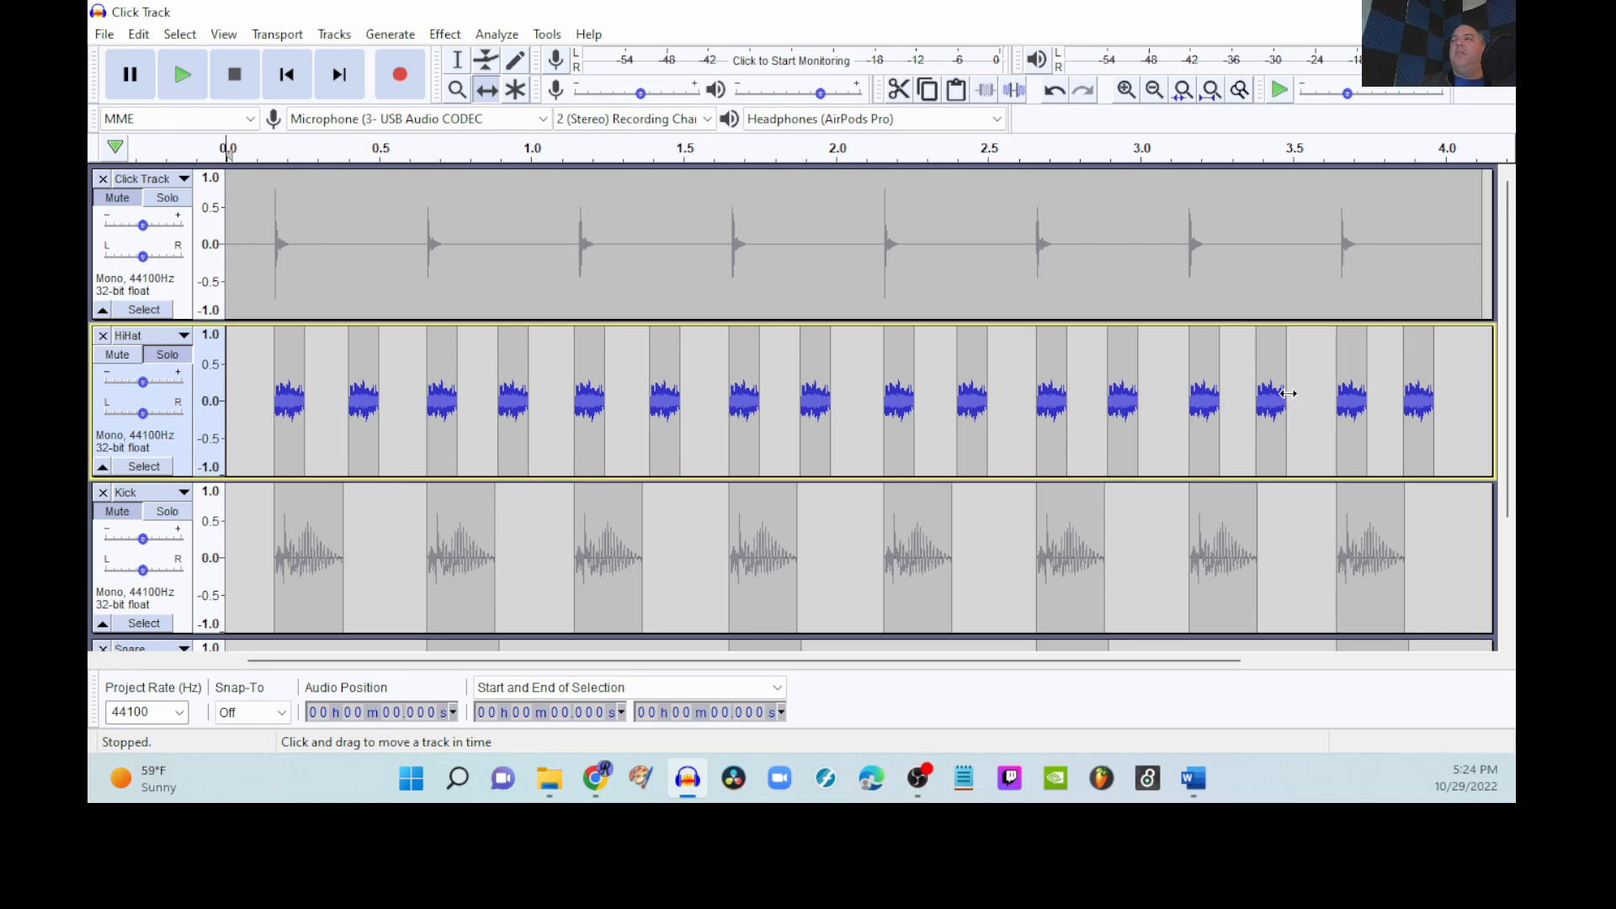
pyautogui.moveTo(1273, 399); pyautogui.dragTo(1292, 401)
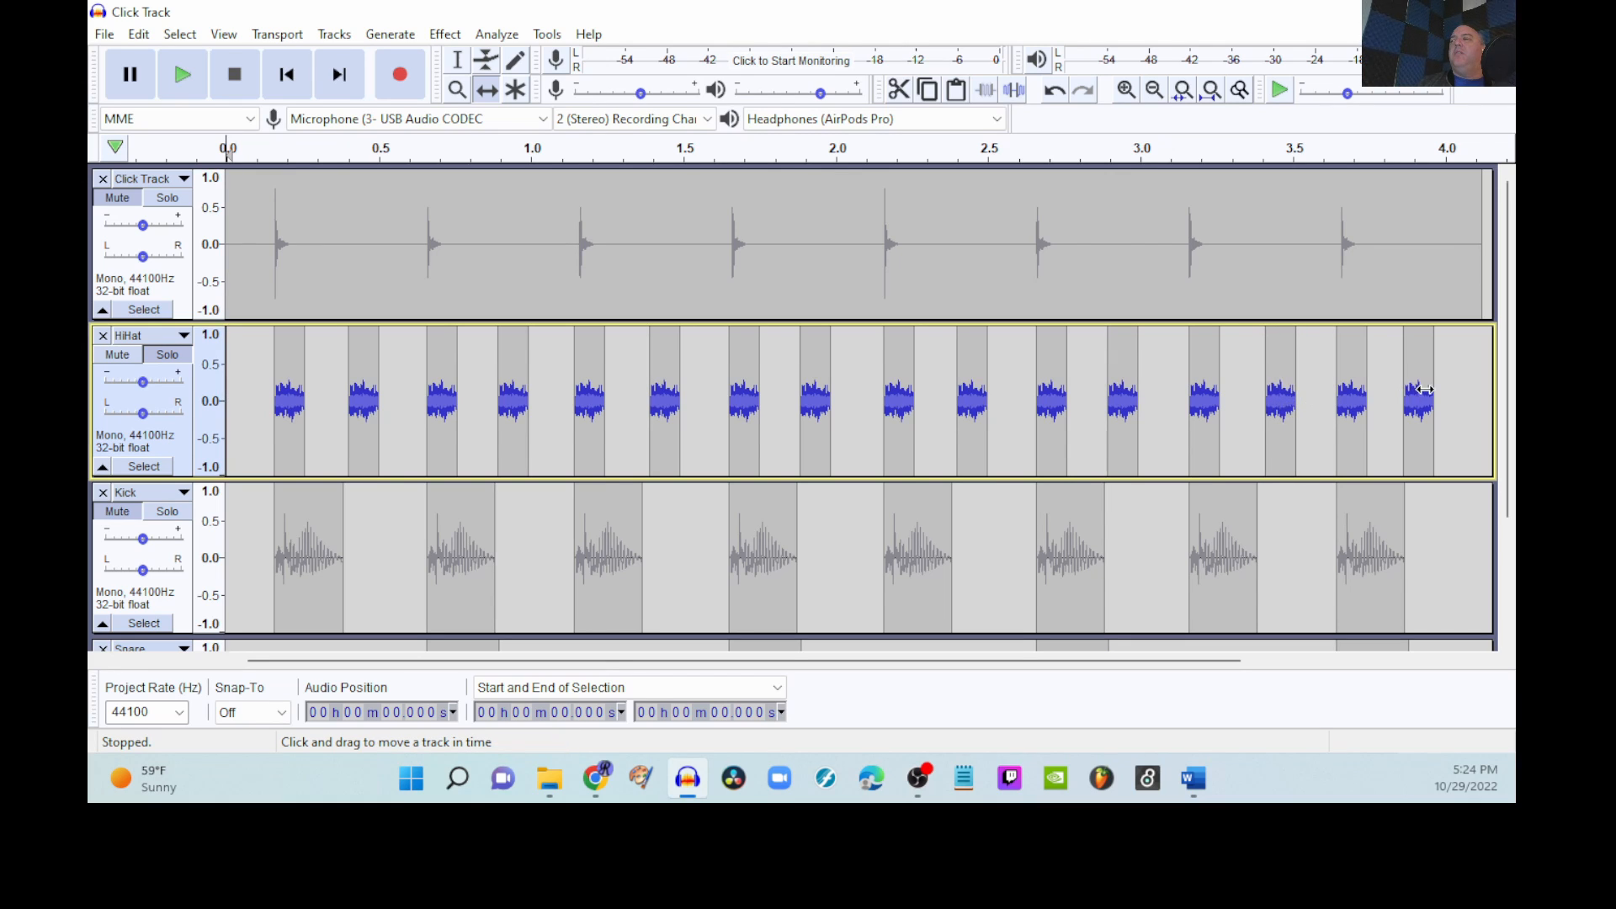
pyautogui.moveTo(1424, 388); pyautogui.dragTo(1427, 390)
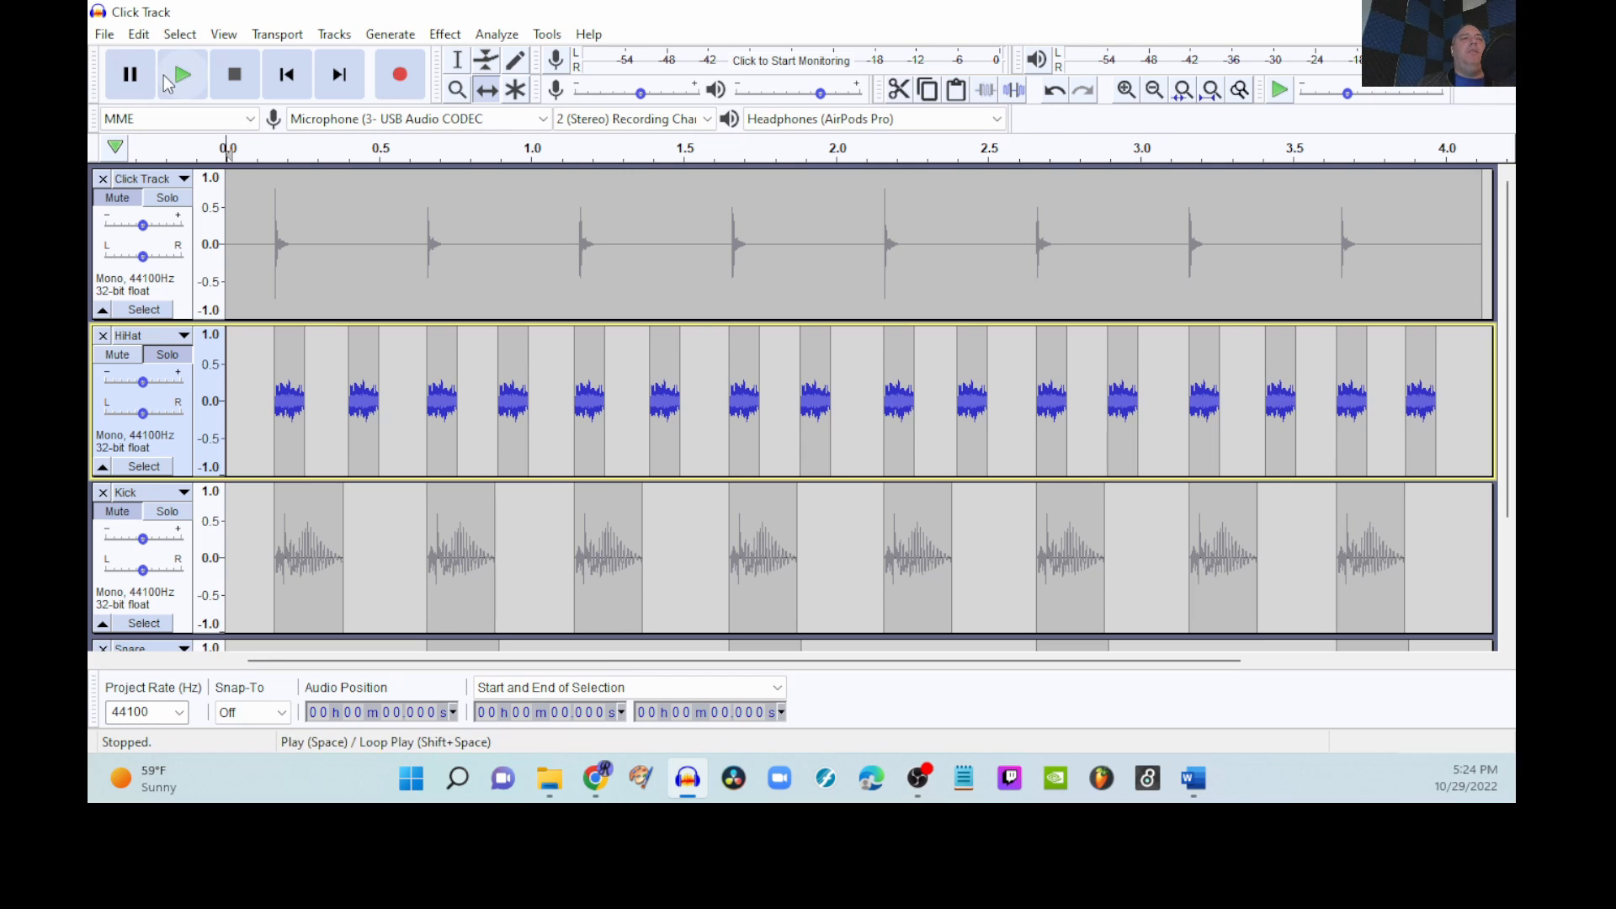
pyautogui.click(182, 74)
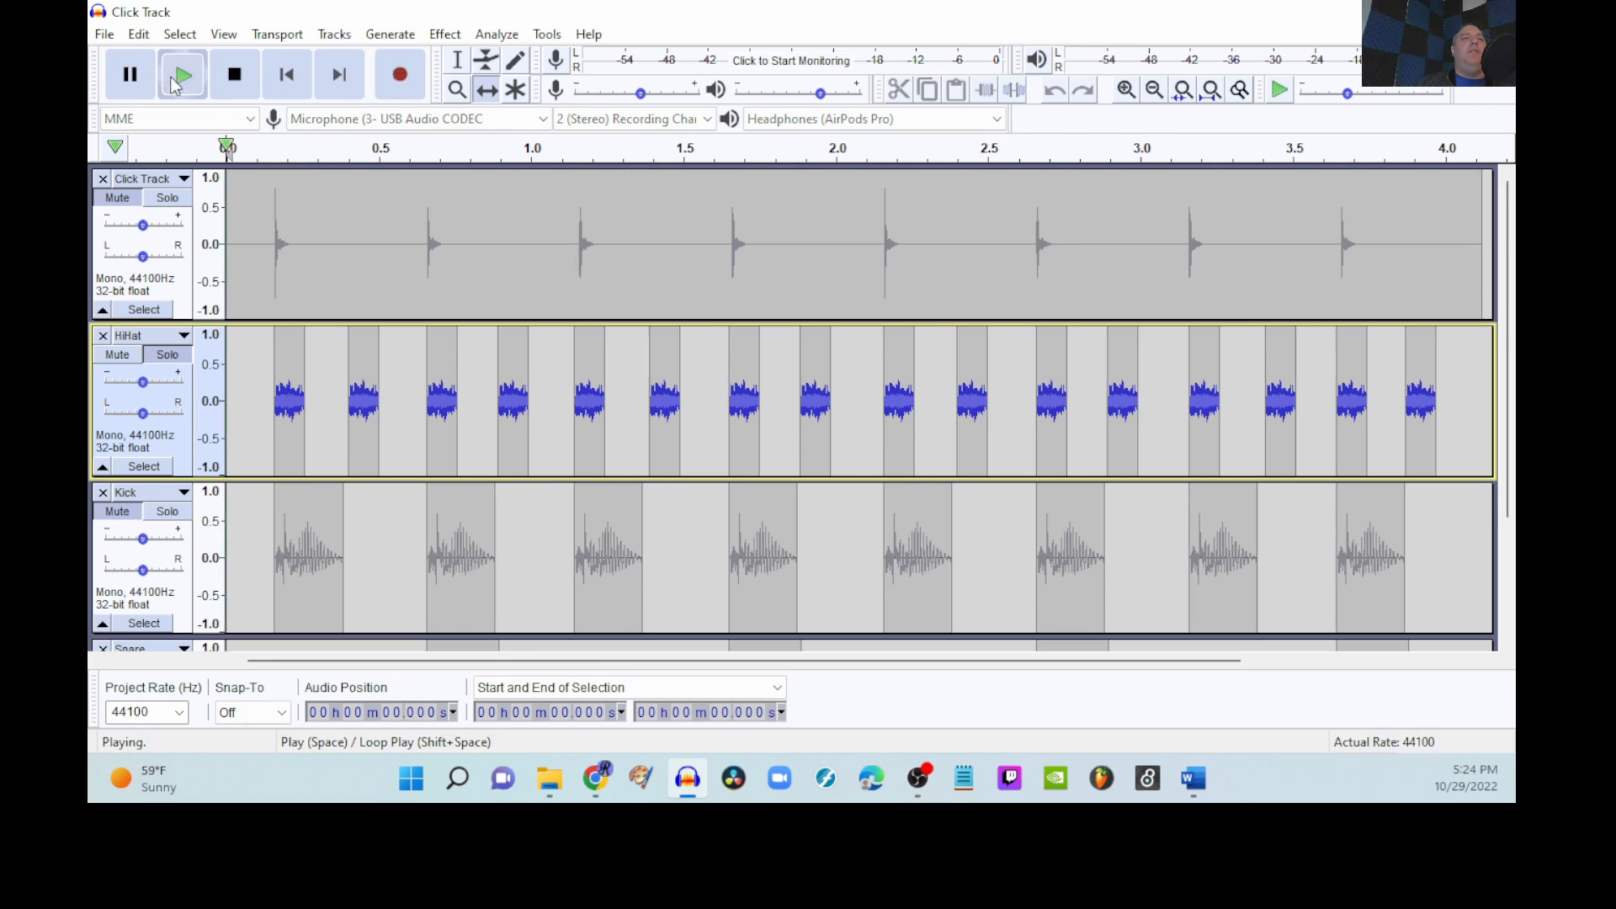
pyautogui.click(236, 83)
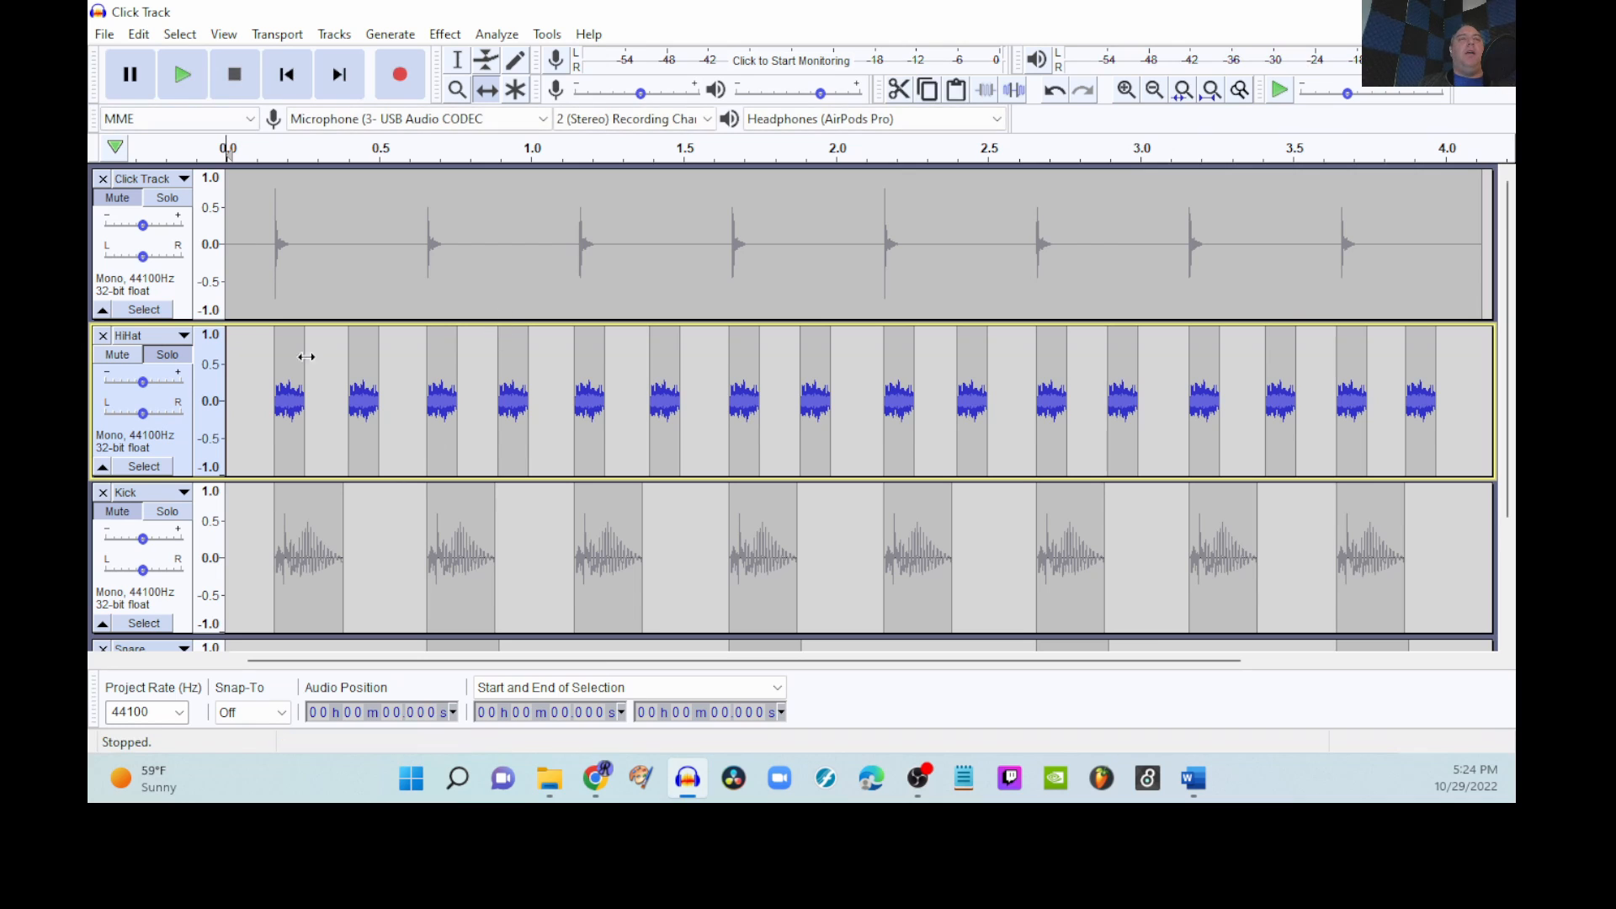
# Step: Unsolo the HiHat track and mute the Click Track, playing the full pattern with and without the click
pyautogui.scroll(-2, 147, 404)
pyautogui.scroll(2, 147, 404)
pyautogui.click(177, 358)
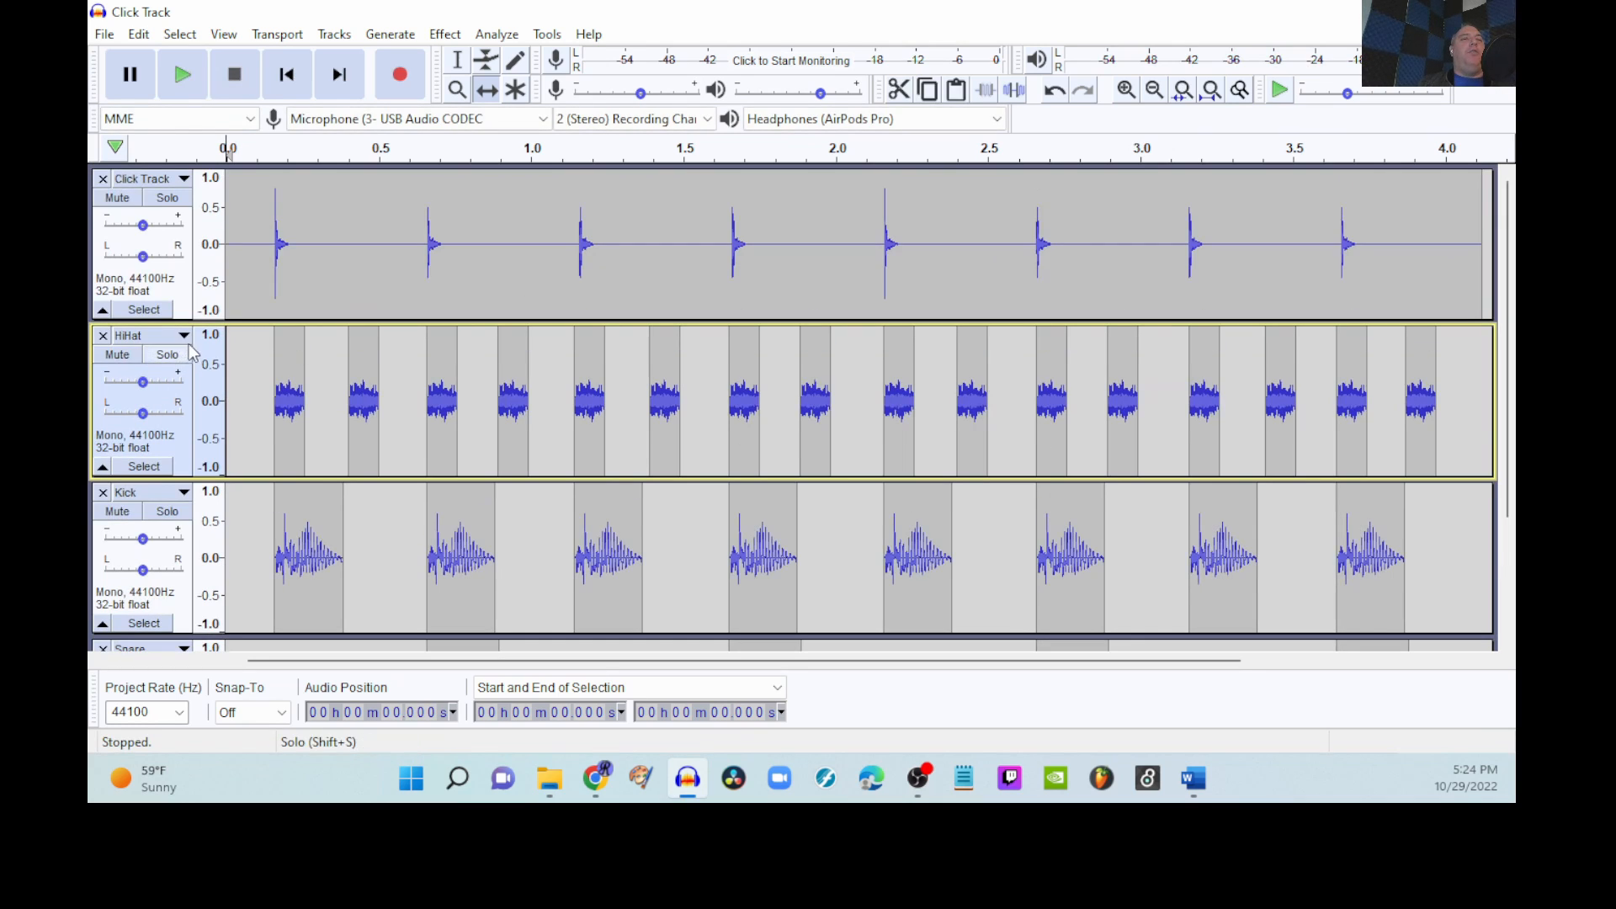
pyautogui.click(177, 76)
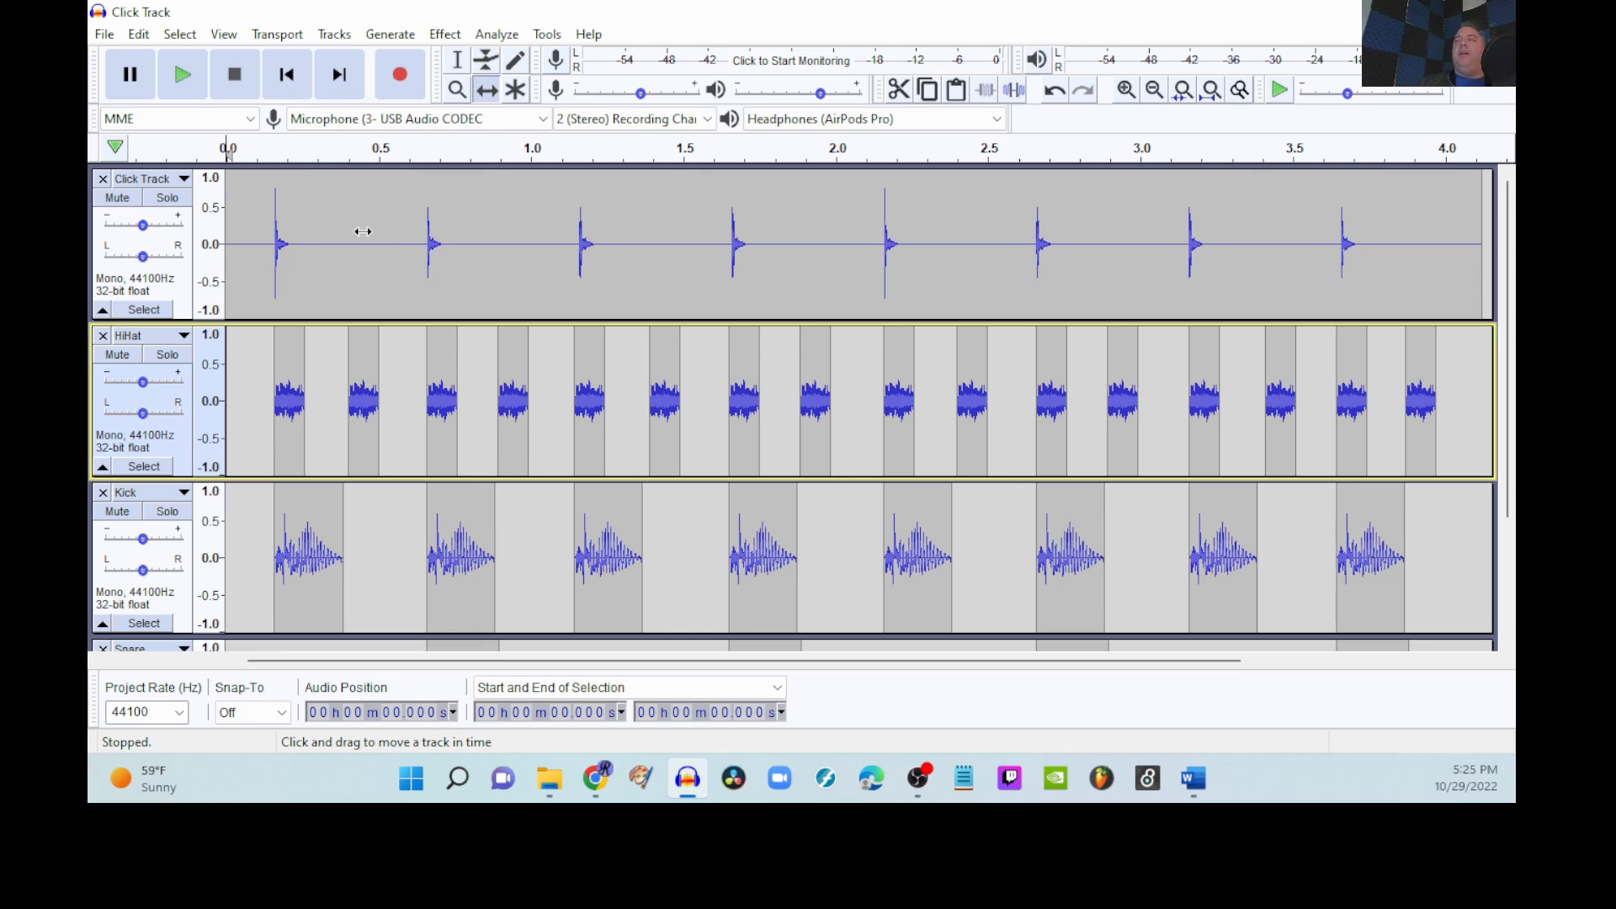
pyautogui.click(119, 198)
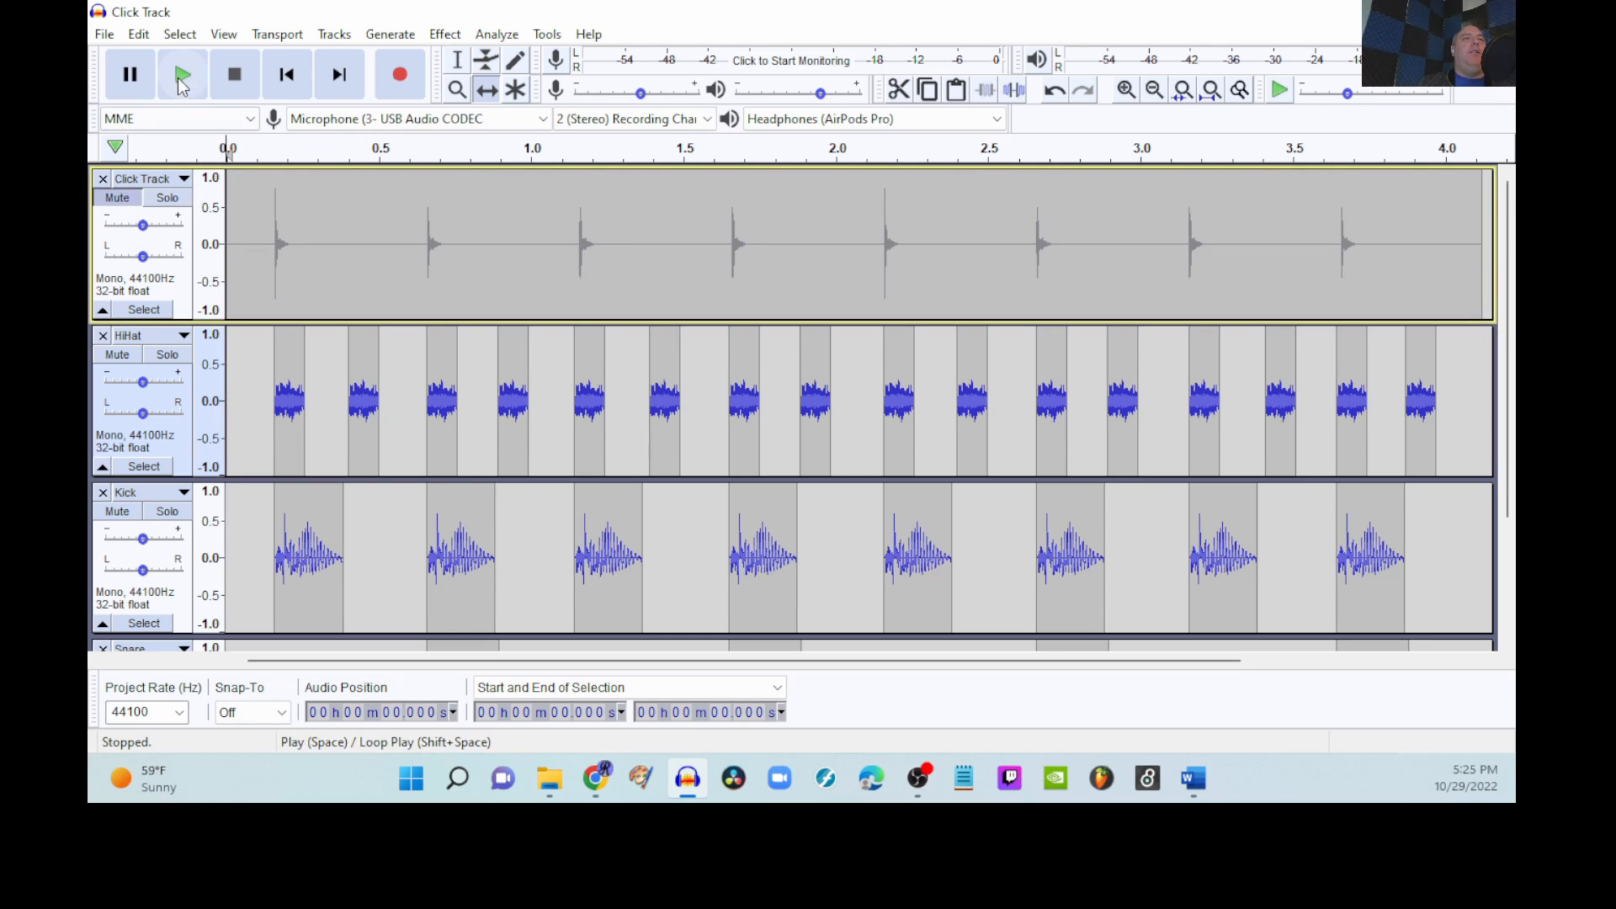
pyautogui.click(185, 85)
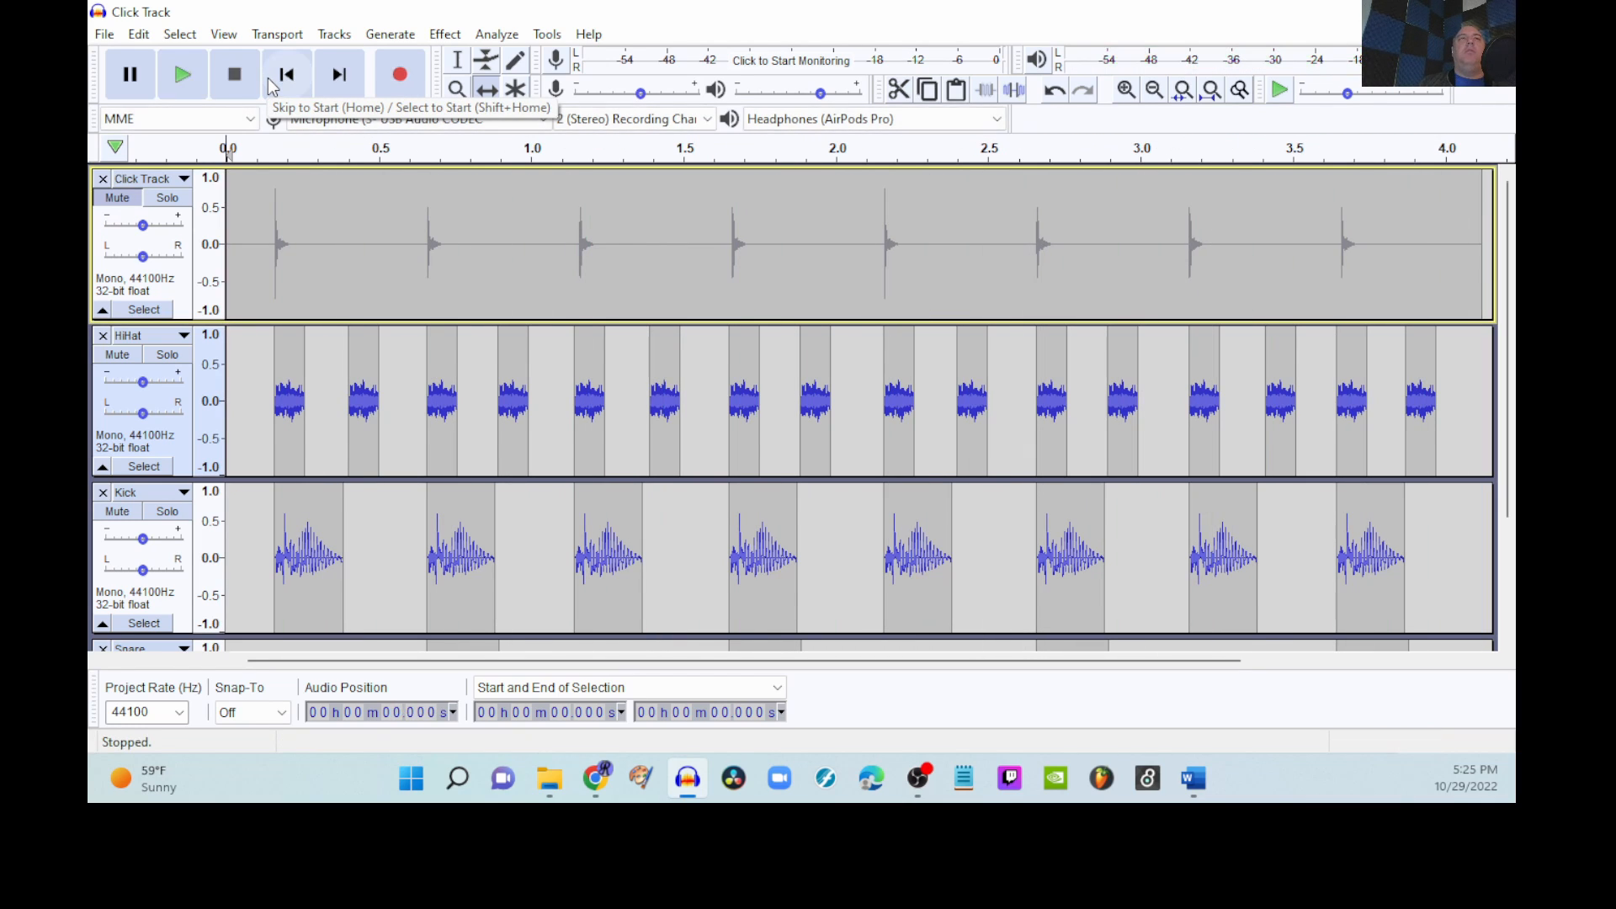
# Step: Move the second kick to about 0.9 s, the fourth to about 1.9 s and the seventh to about 3.4 s, and play the pattern
pyautogui.scroll(-2, 334, 345)
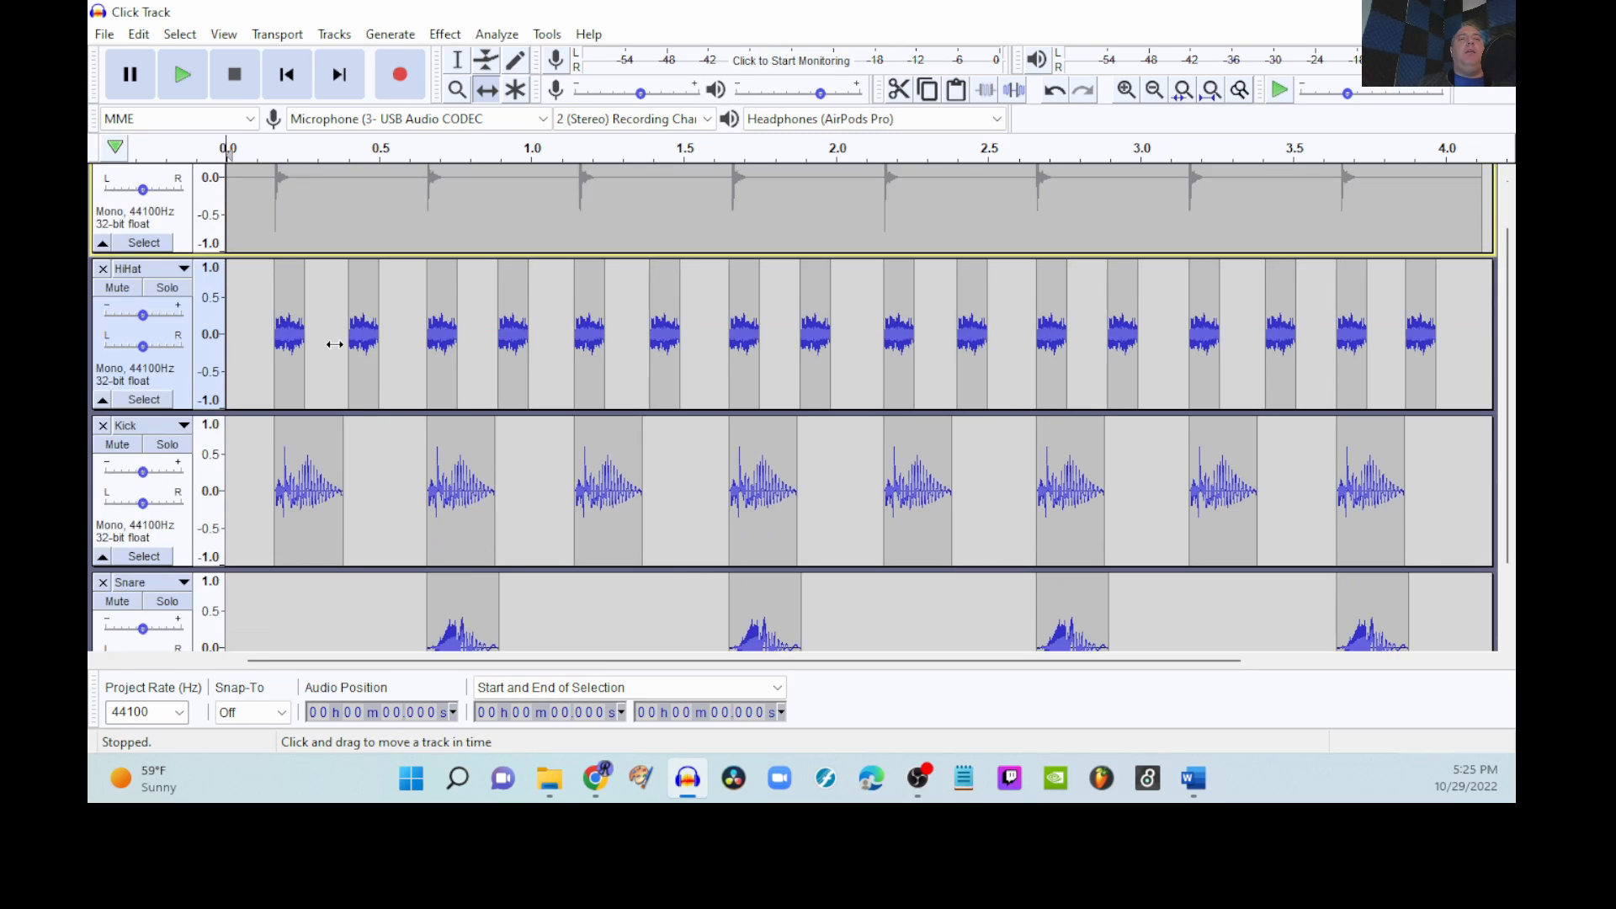
pyautogui.scroll(-3, 336, 339)
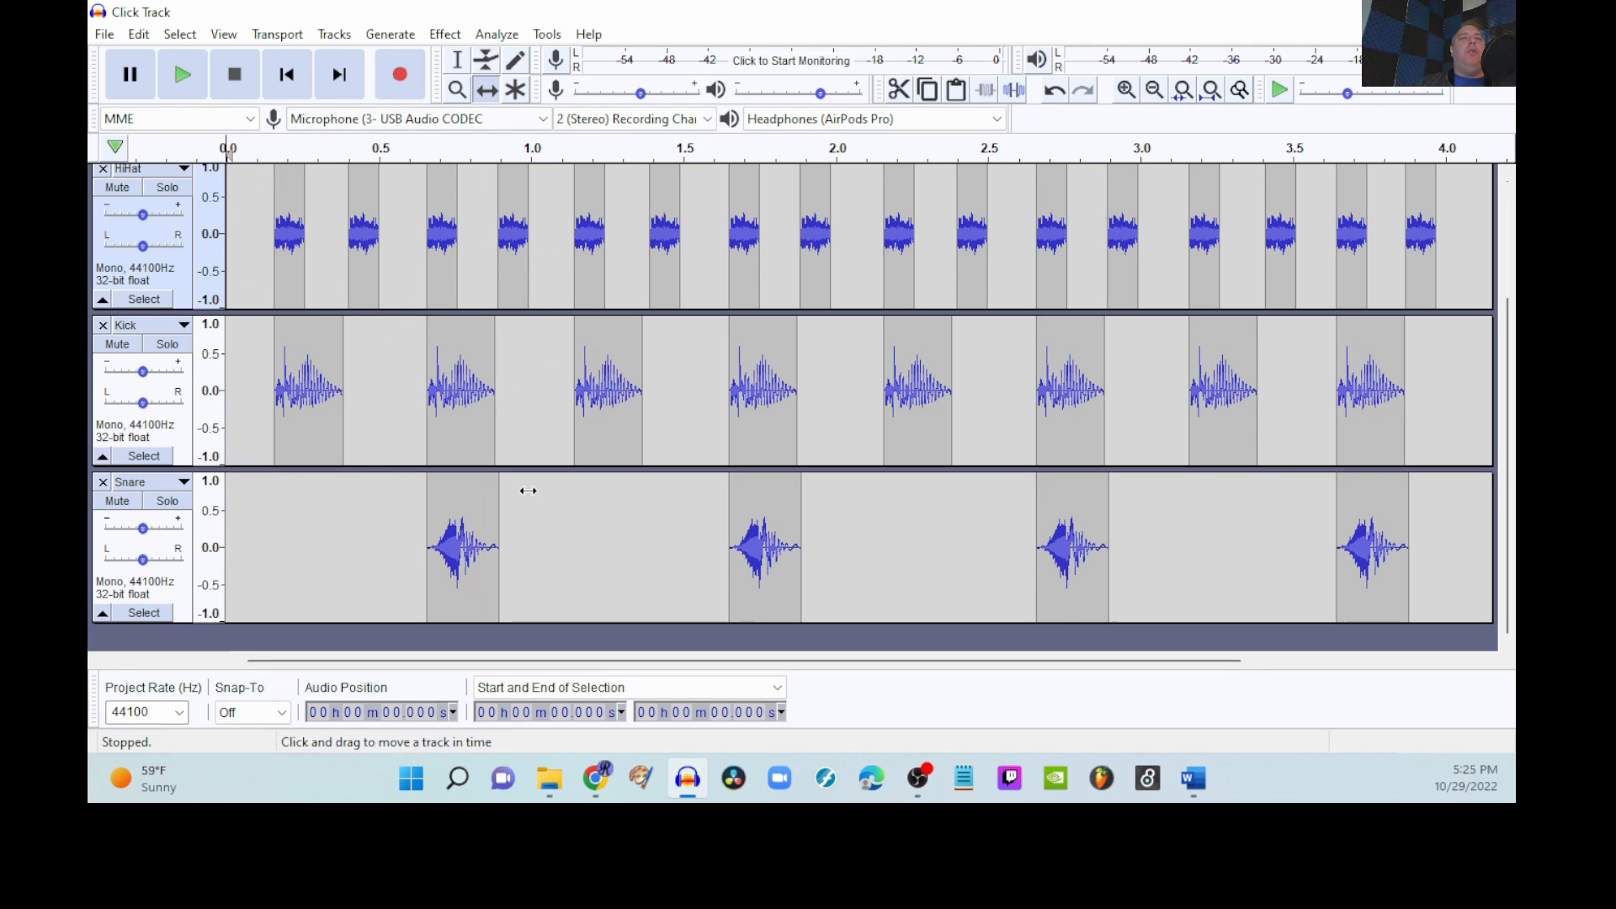
pyautogui.moveTo(459, 386); pyautogui.dragTo(529, 382)
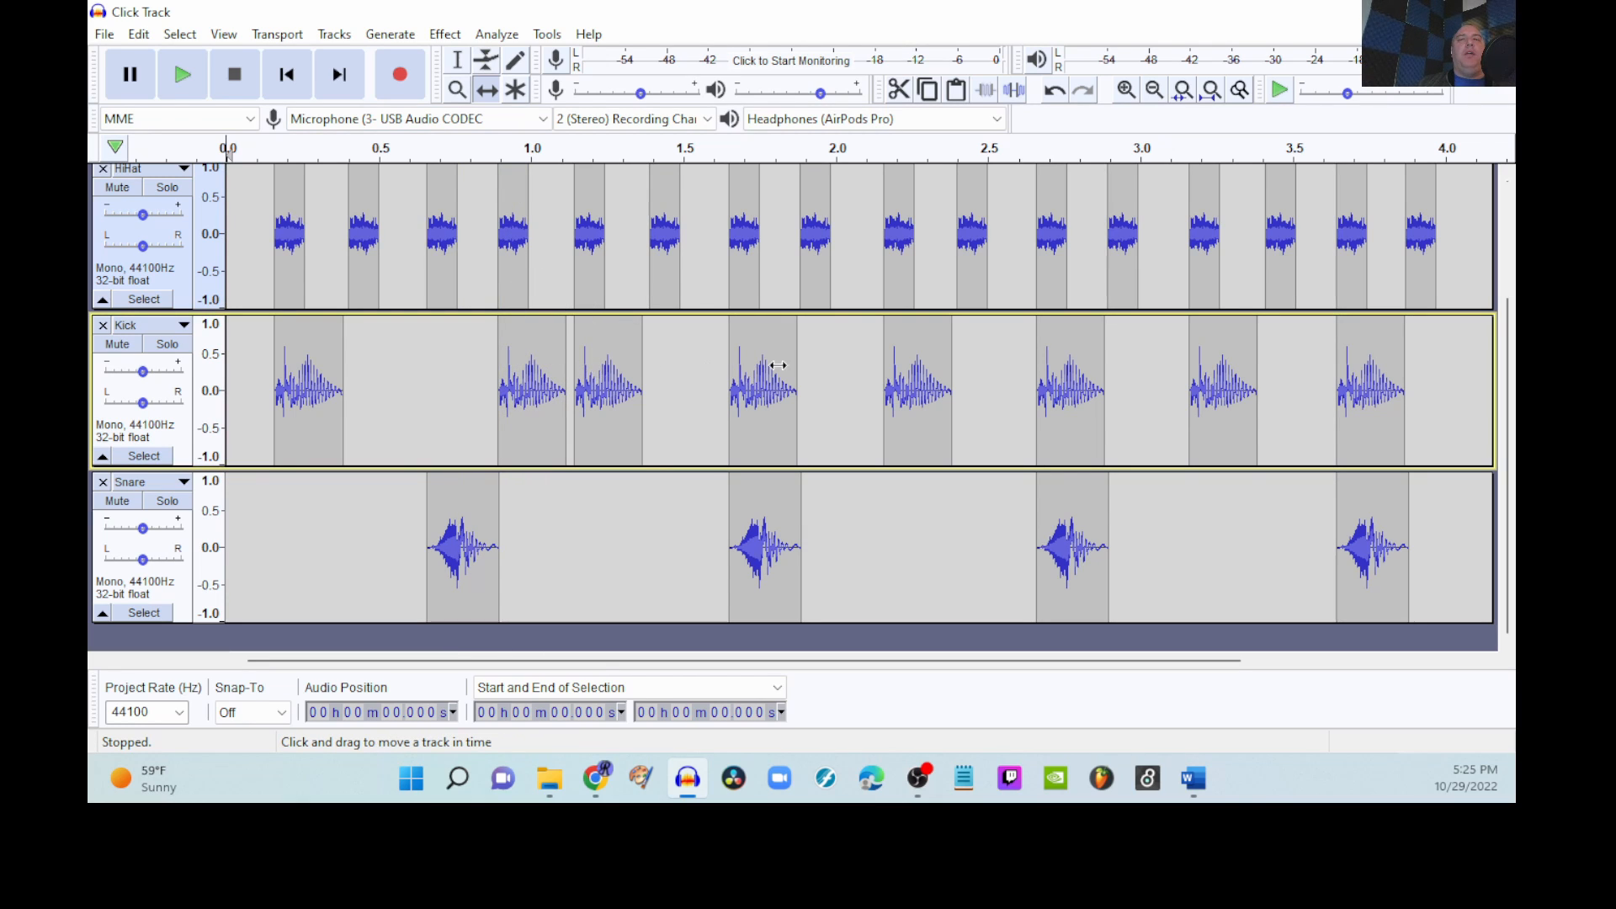
pyautogui.moveTo(777, 365); pyautogui.dragTo(849, 374)
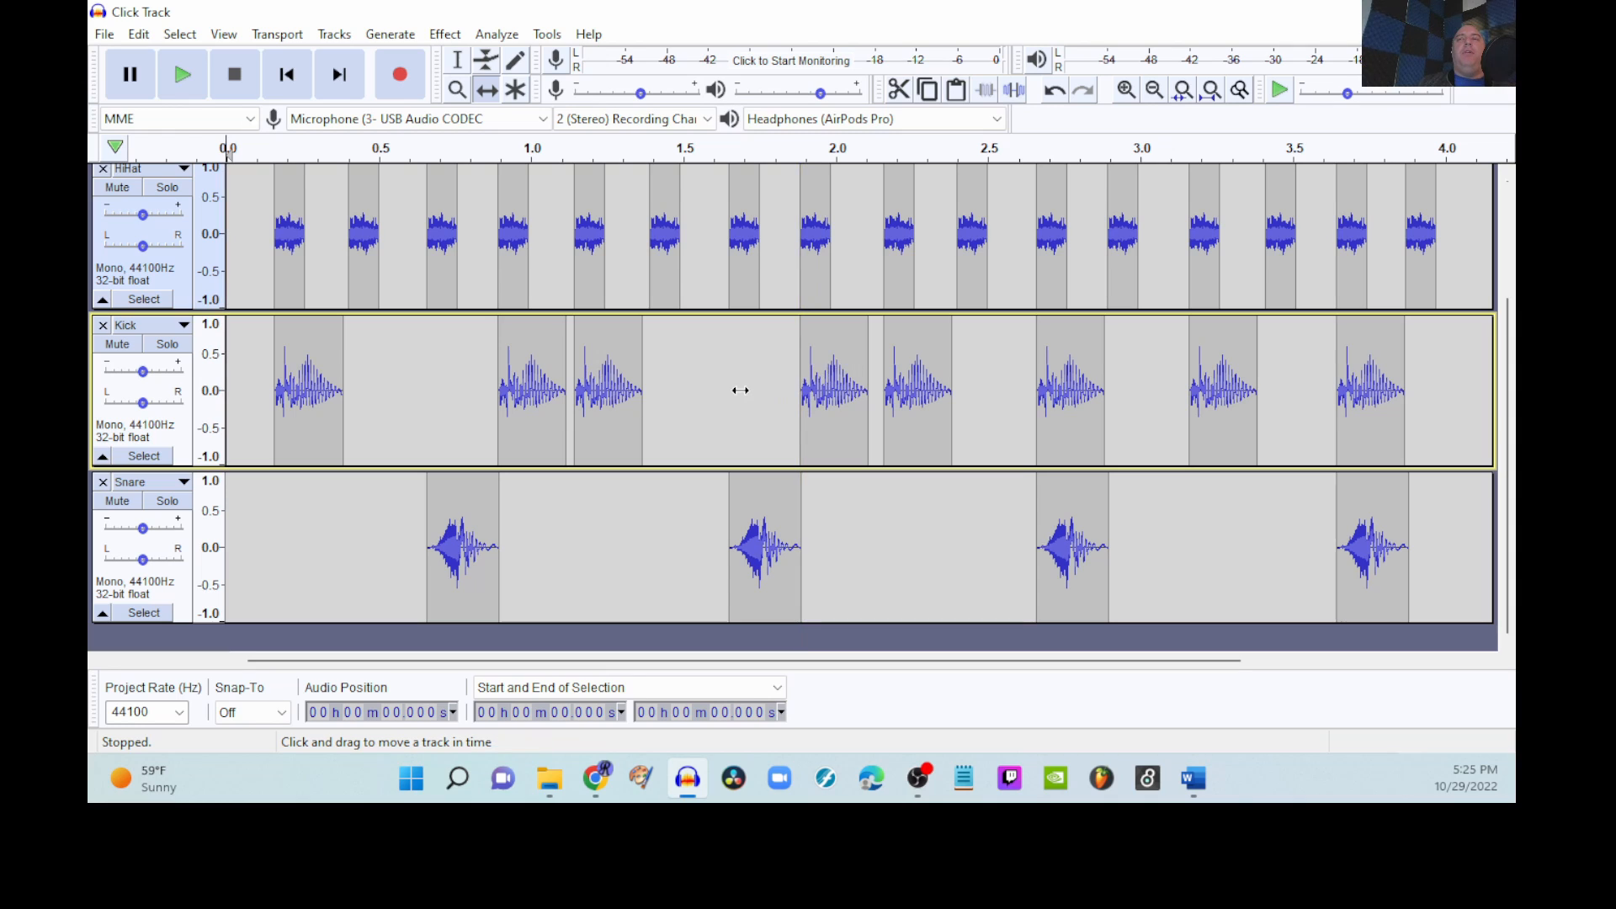
pyautogui.moveTo(1225, 372); pyautogui.dragTo(1309, 388)
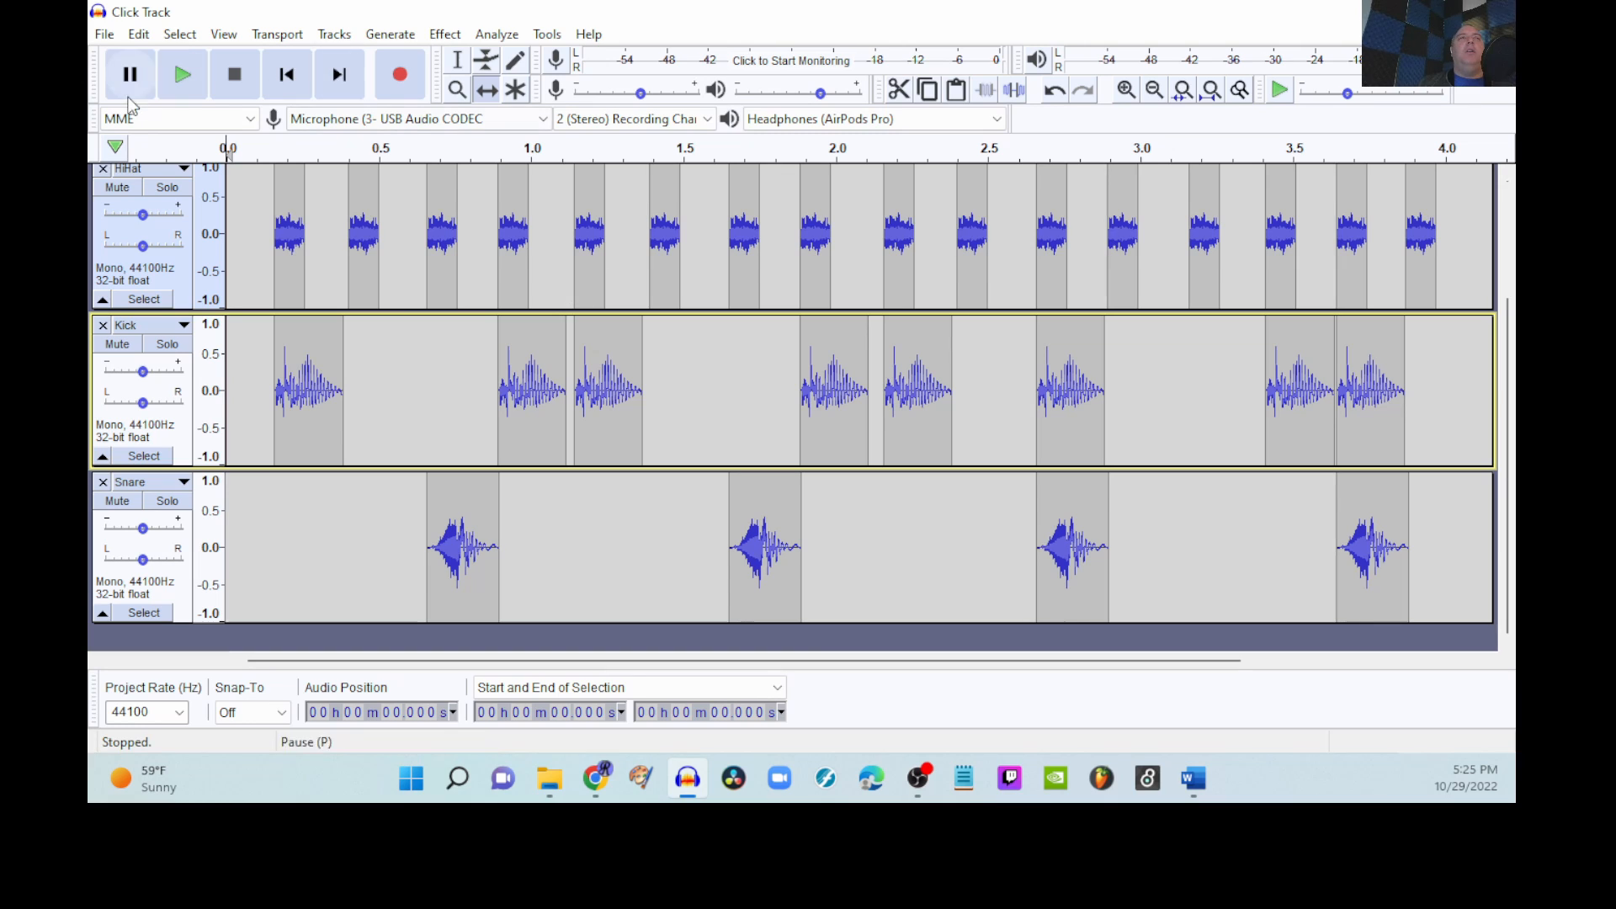
pyautogui.click(182, 74)
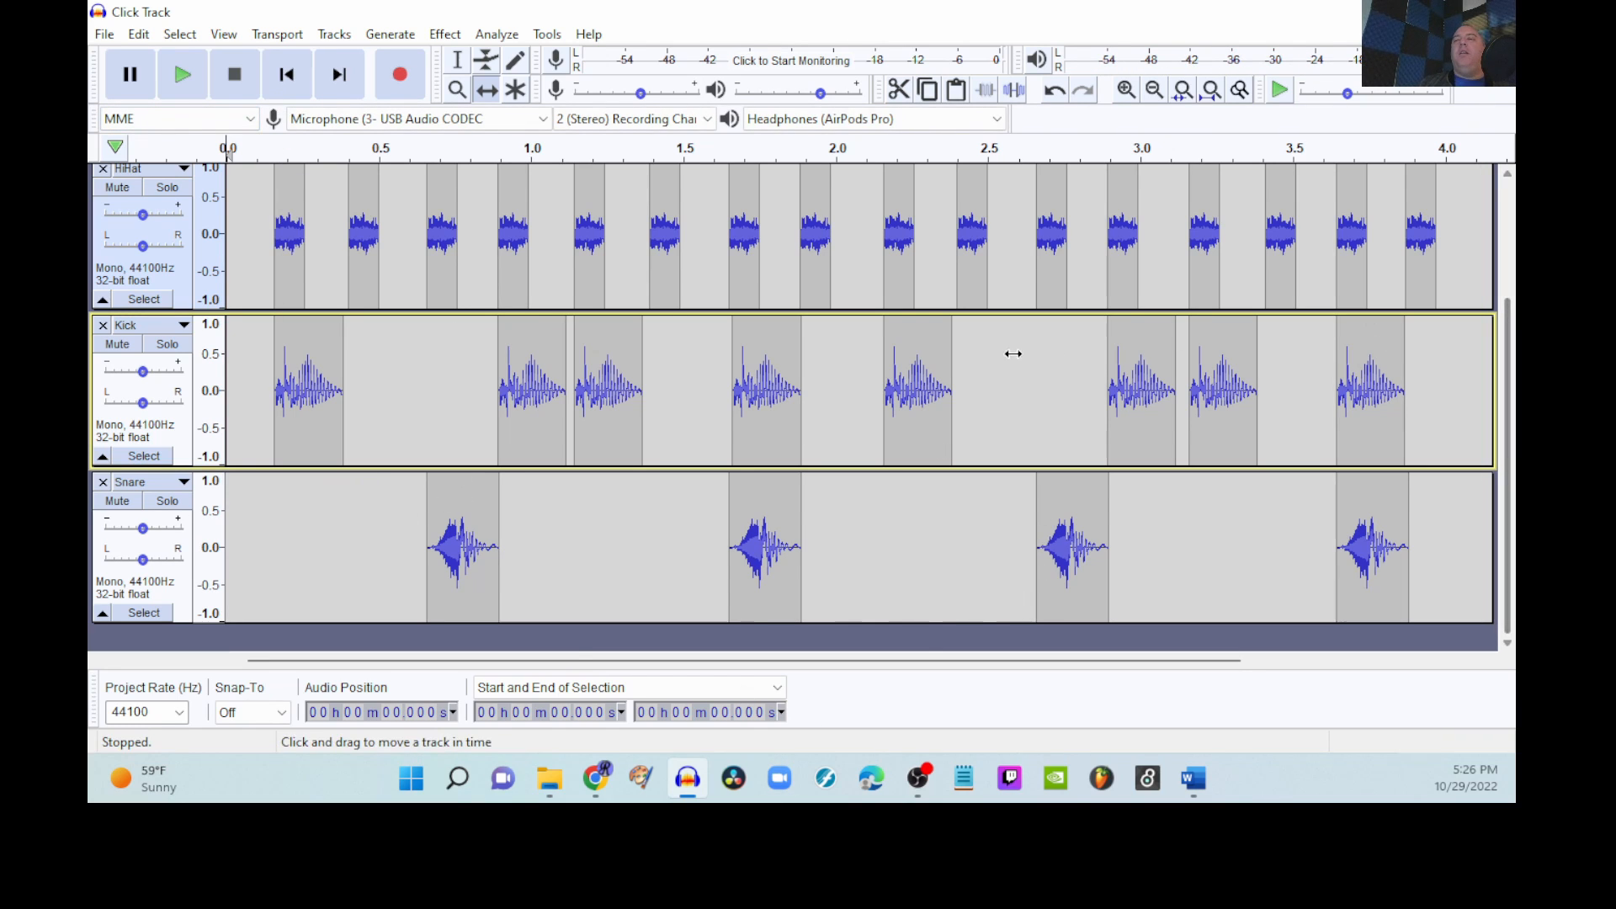
# Step: Examine how the rearranged kicks line up with the click, hi-hat and snare tracks
pyautogui.scroll(3, 964, 474)
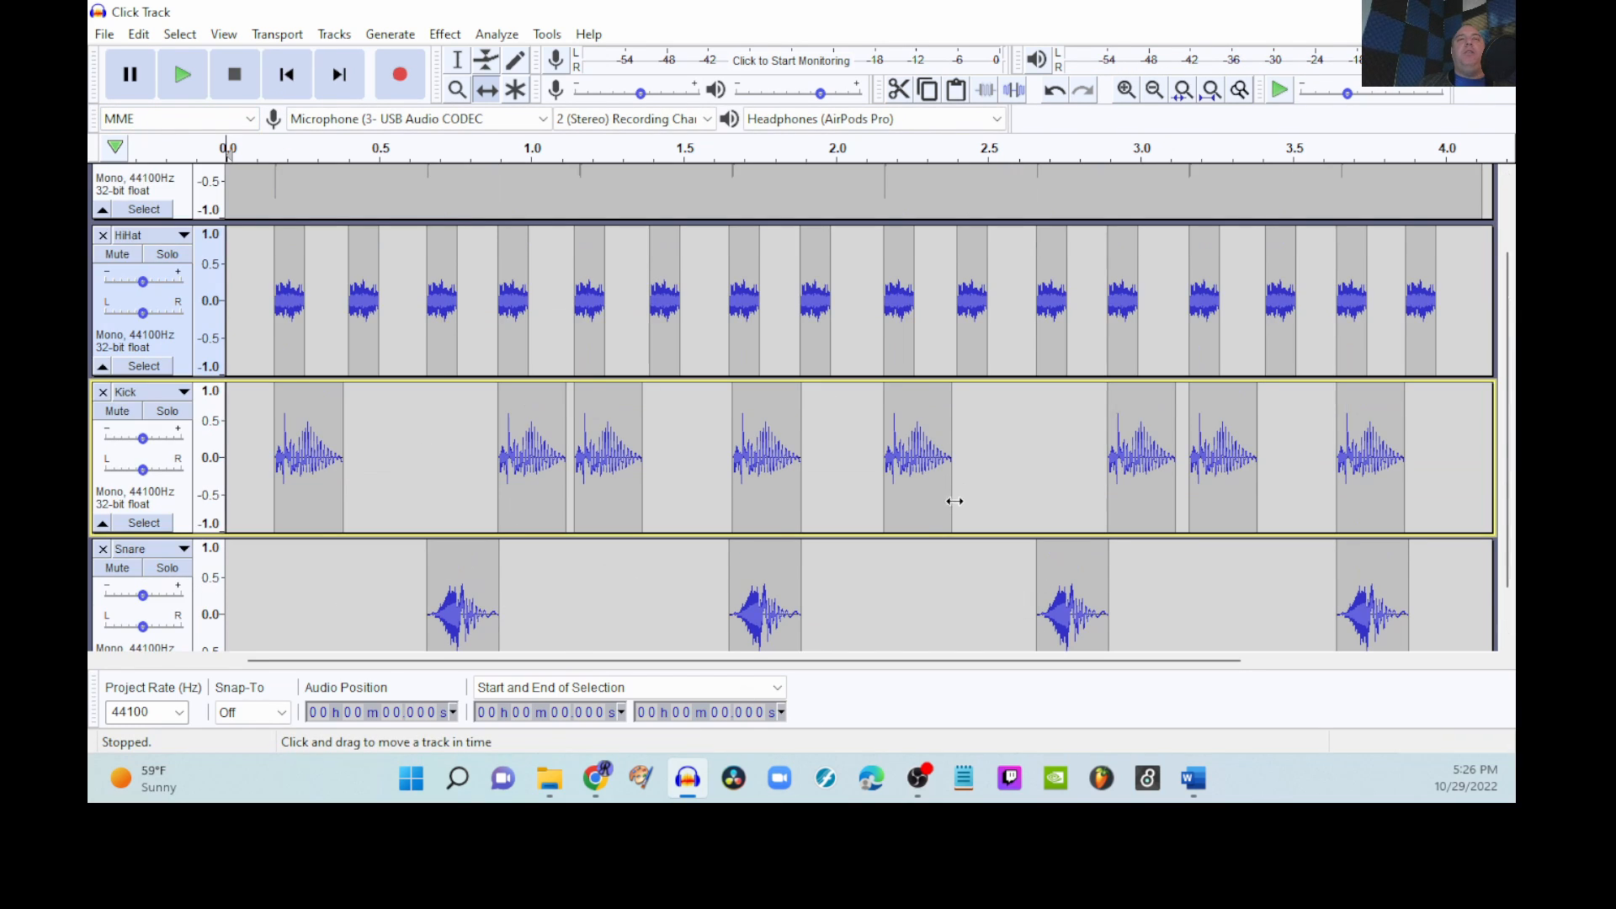
pyautogui.scroll(-3, 959, 501)
pyautogui.scroll(3, 963, 508)
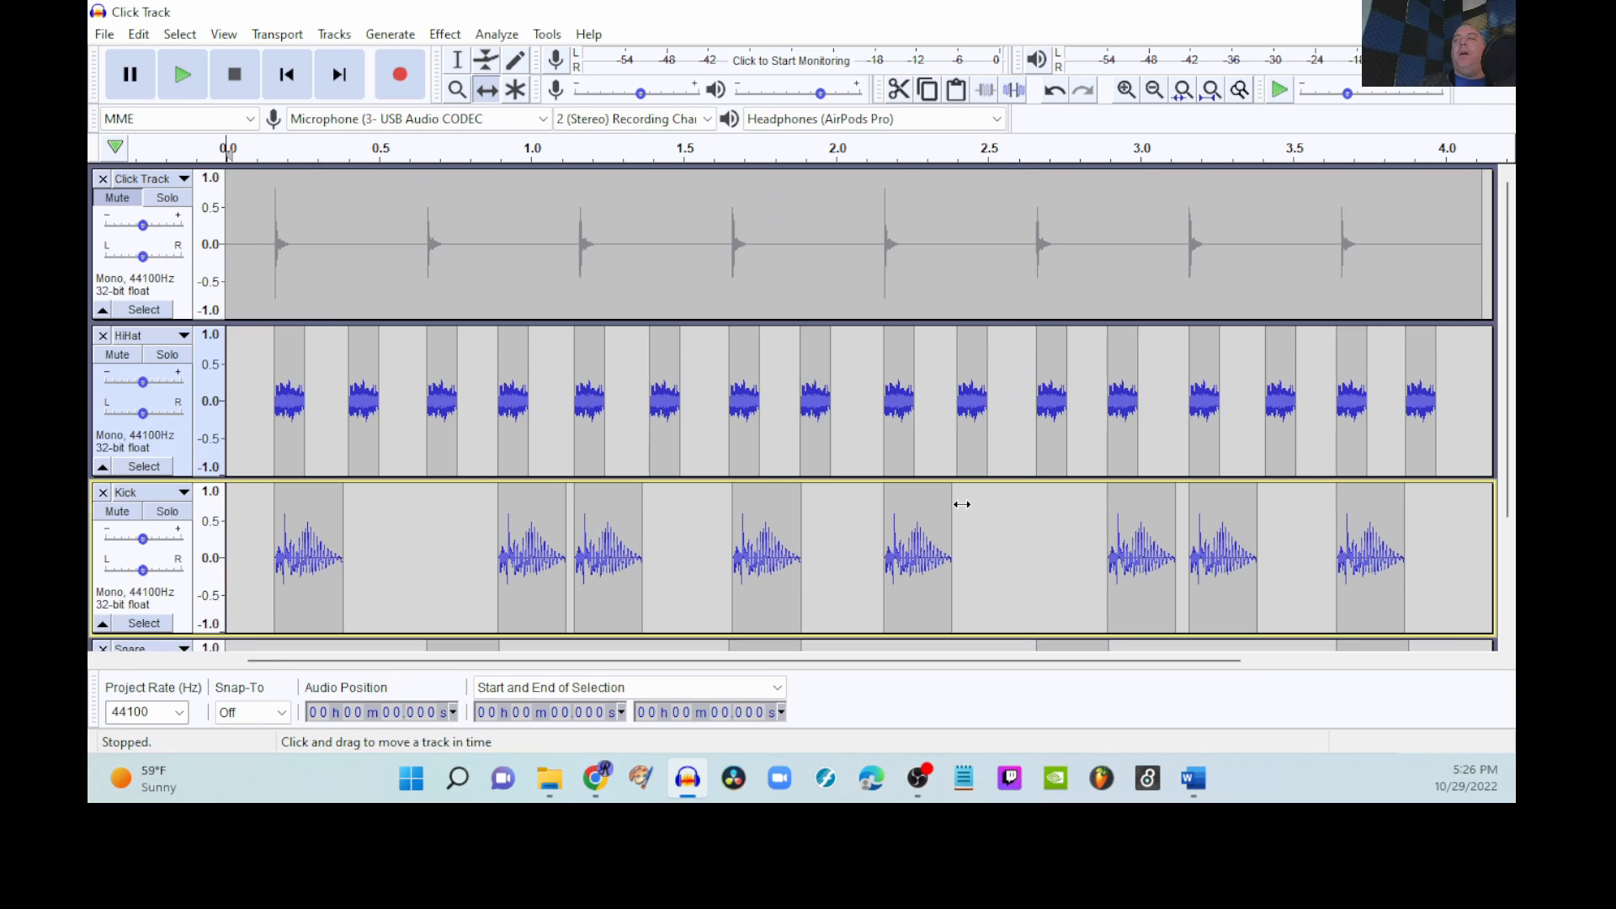
pyautogui.scroll(-1, 930, 418)
pyautogui.scroll(-1, 943, 367)
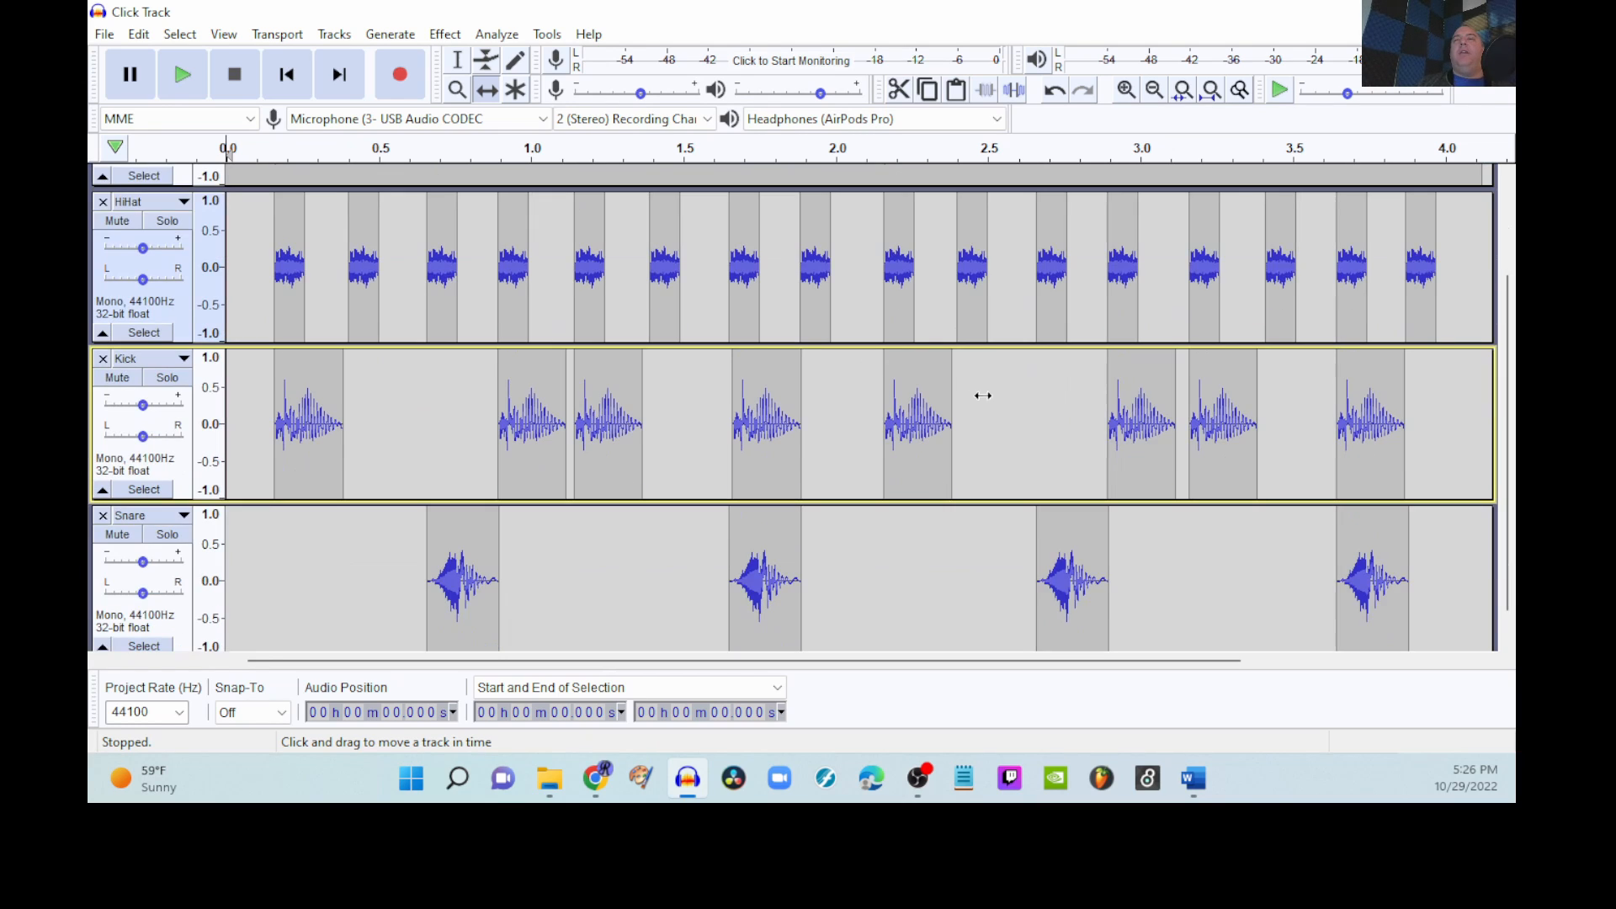
pyautogui.scroll(2, 1229, 345)
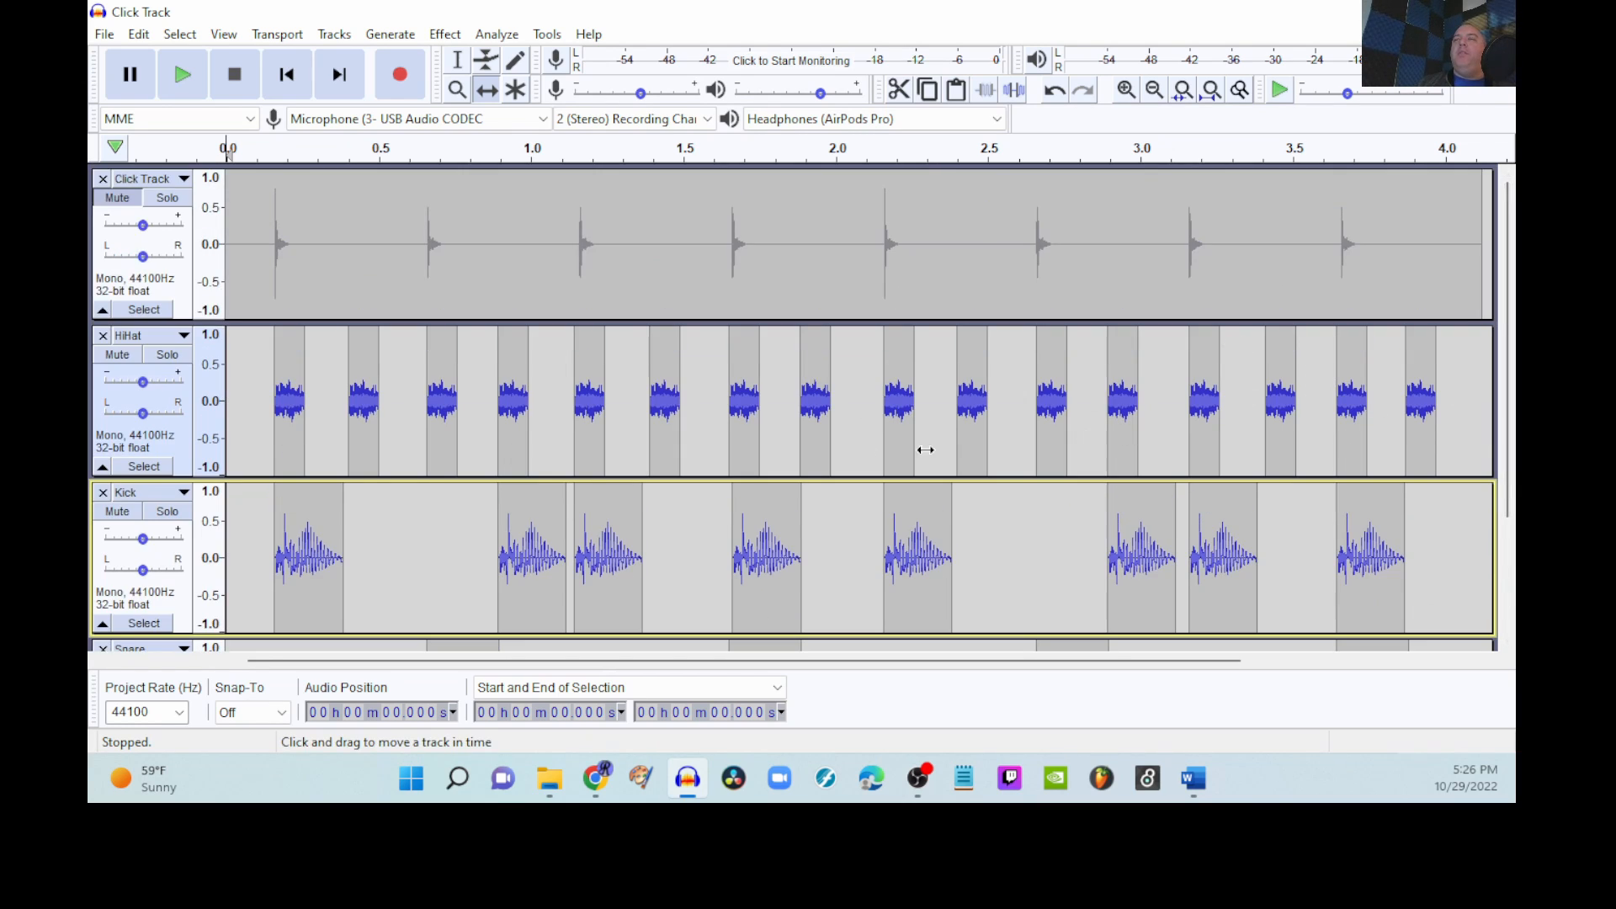
pyautogui.scroll(-2, 566, 376)
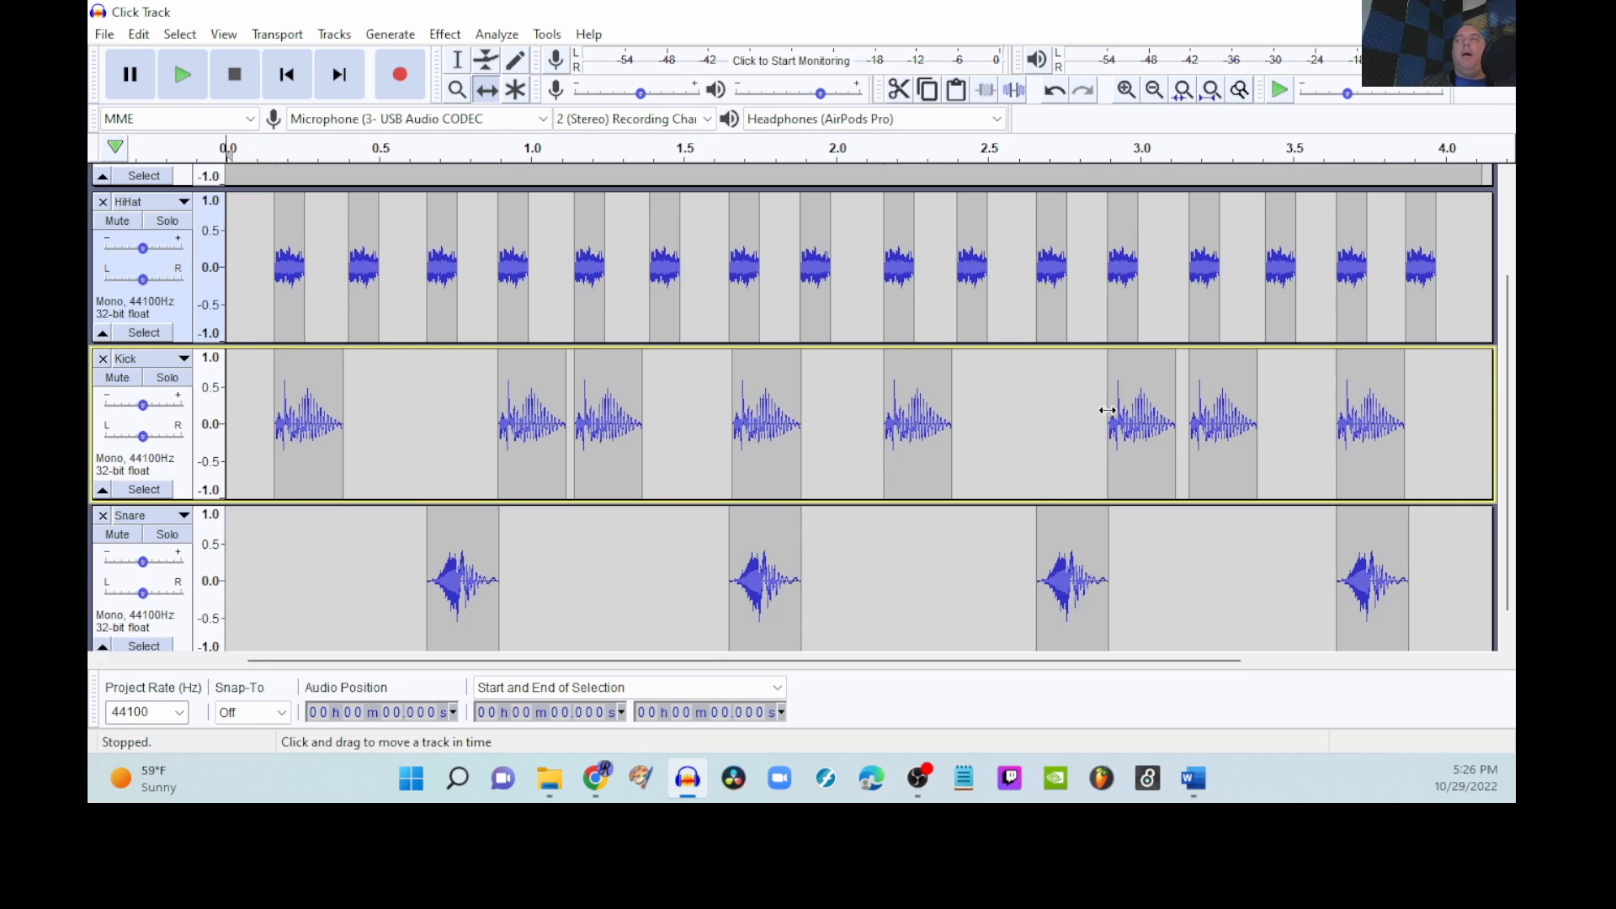
pyautogui.scroll(2, 1108, 410)
pyautogui.scroll(-2, 1101, 415)
# Step: Try raising the pitch of all the hi-hat clips by about 34 percent with Change Pitch, and play the result
pyautogui.click(457, 60)
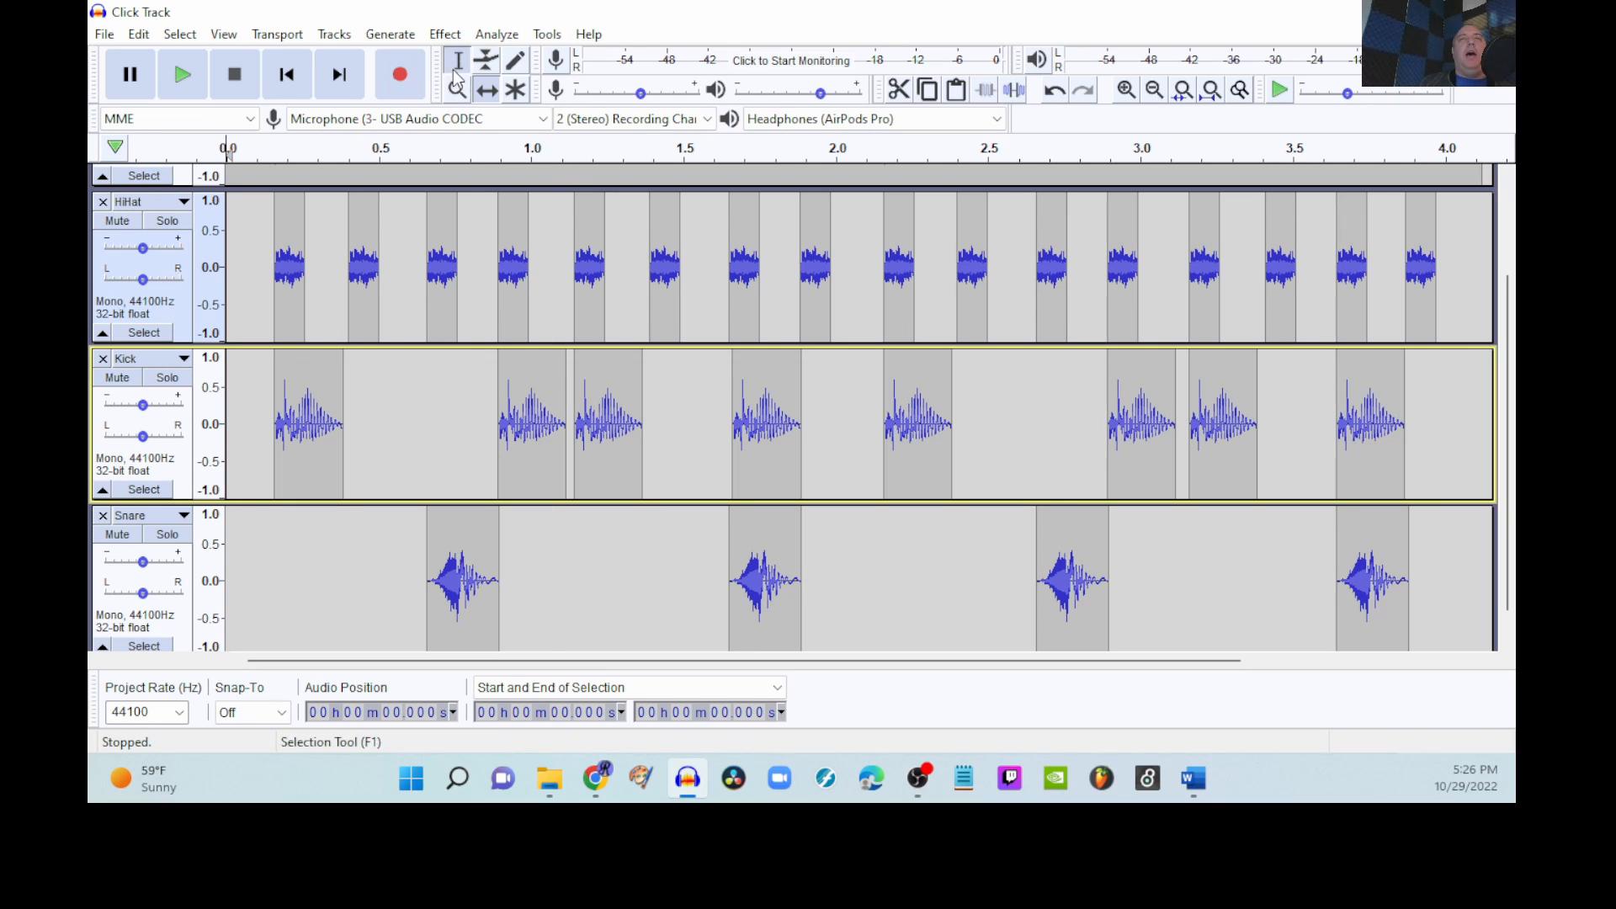
pyautogui.click(365, 450)
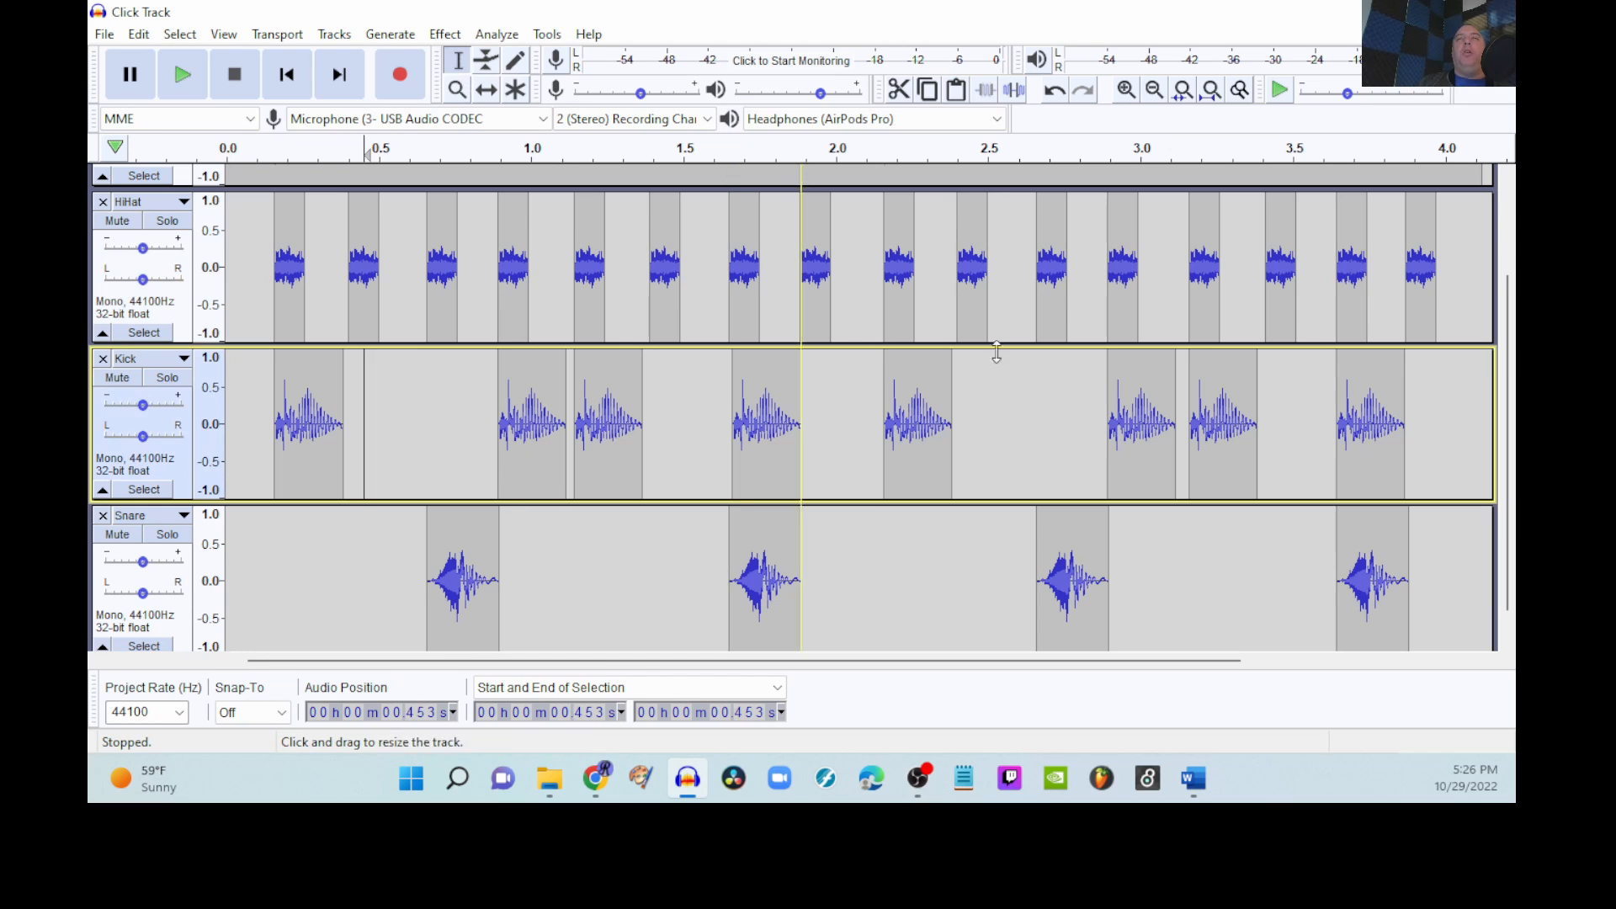
pyautogui.moveTo(247, 267); pyautogui.dragTo(1453, 269)
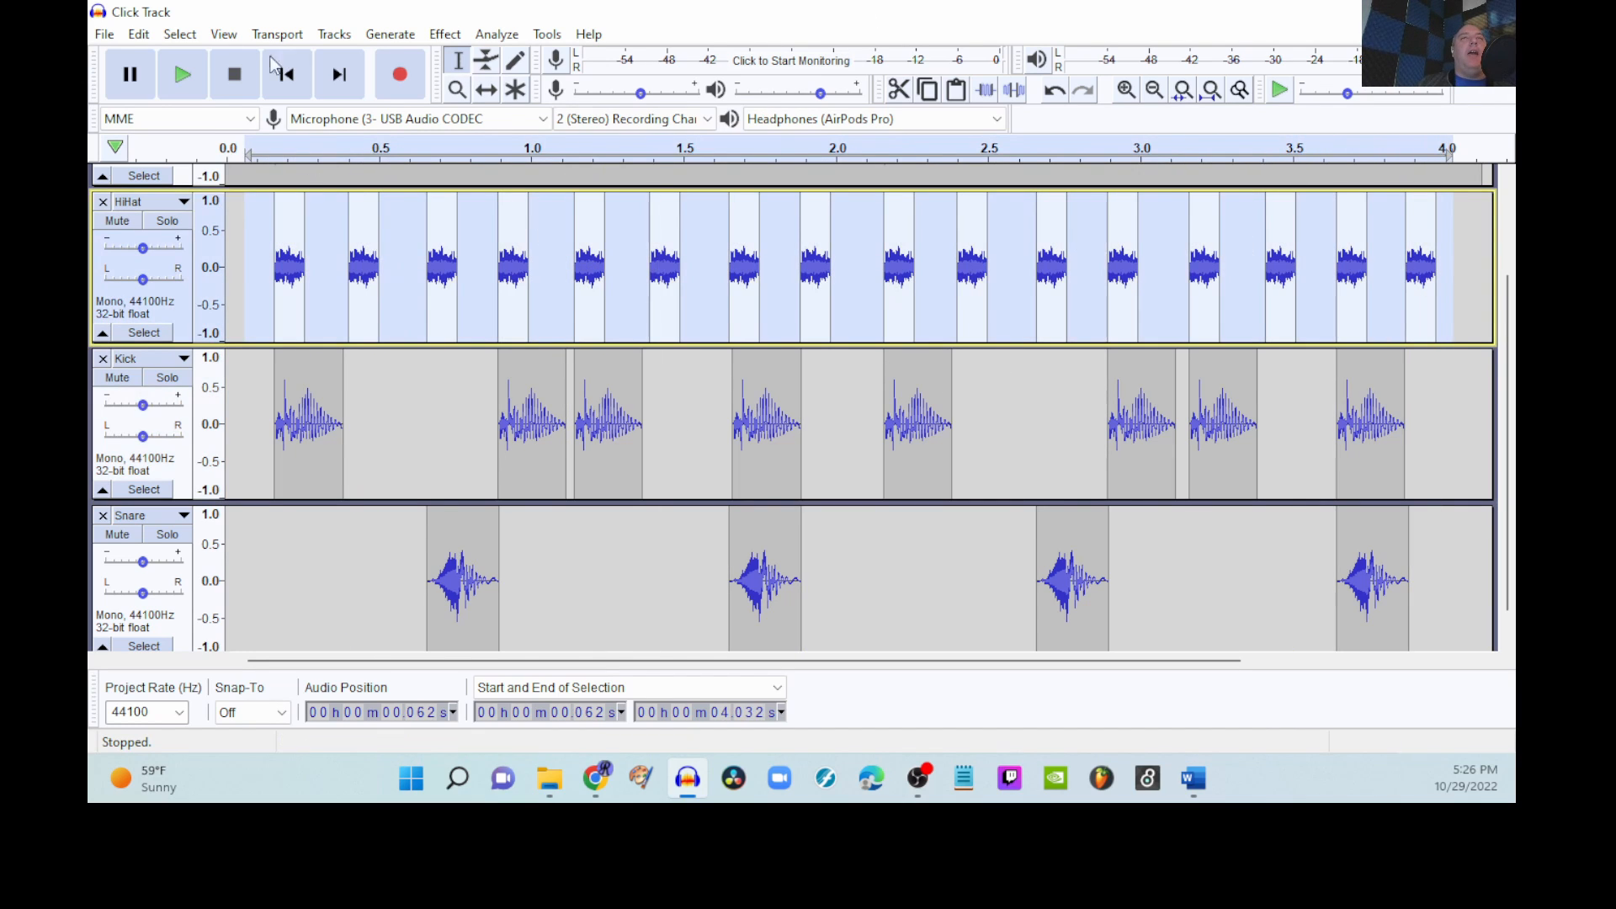
pyautogui.click(443, 35)
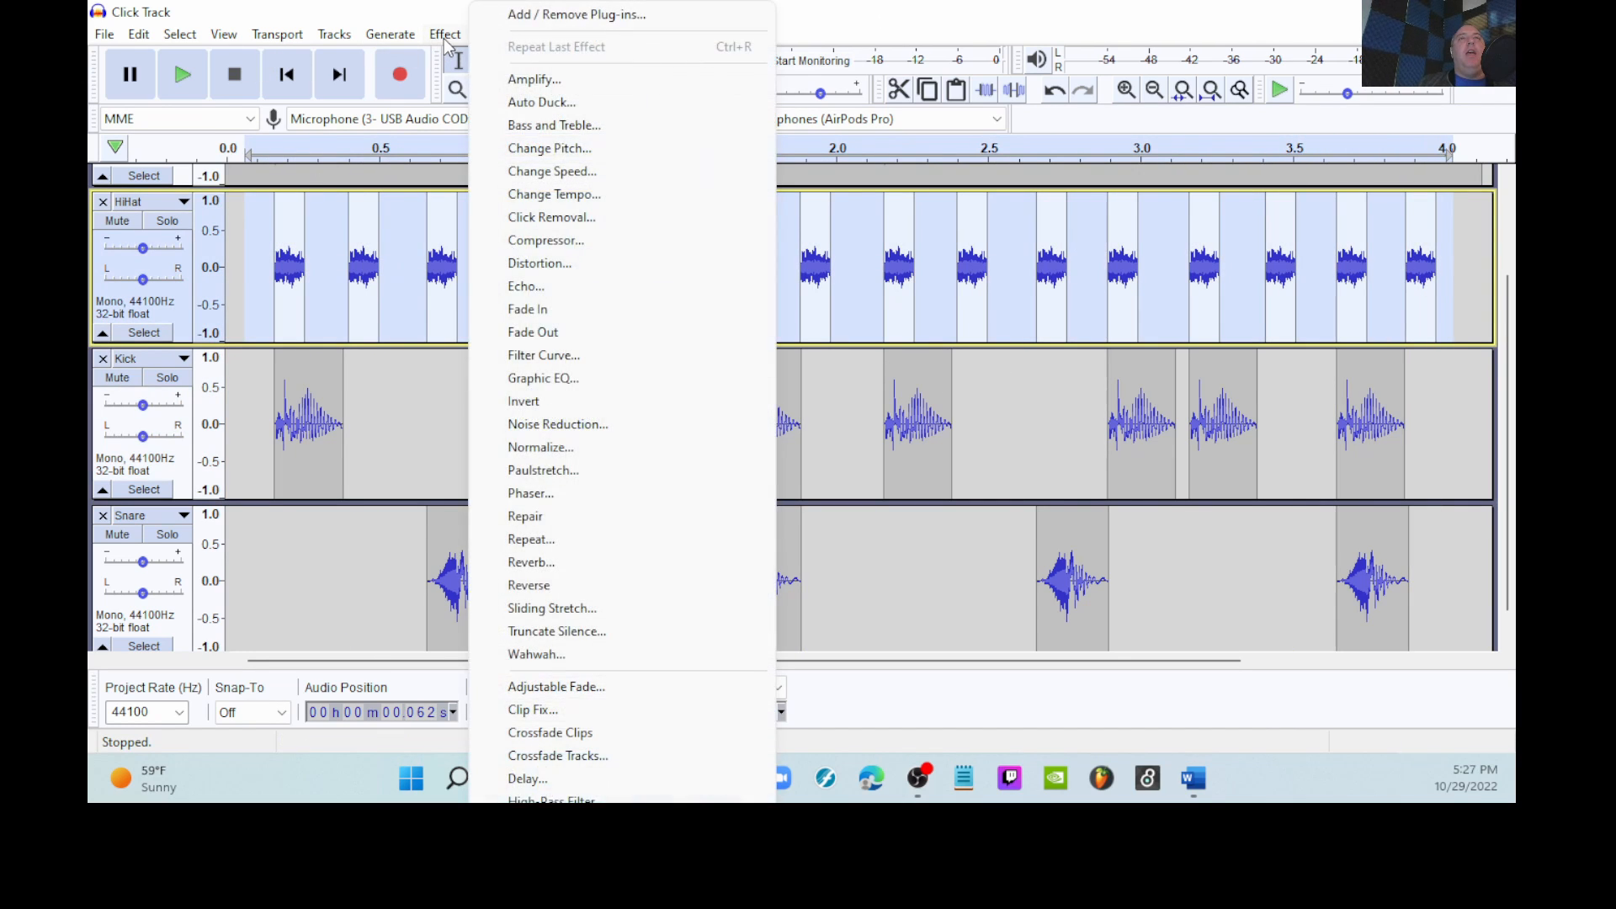
pyautogui.click(575, 146)
pyautogui.moveTo(827, 480); pyautogui.dragTo(839, 479)
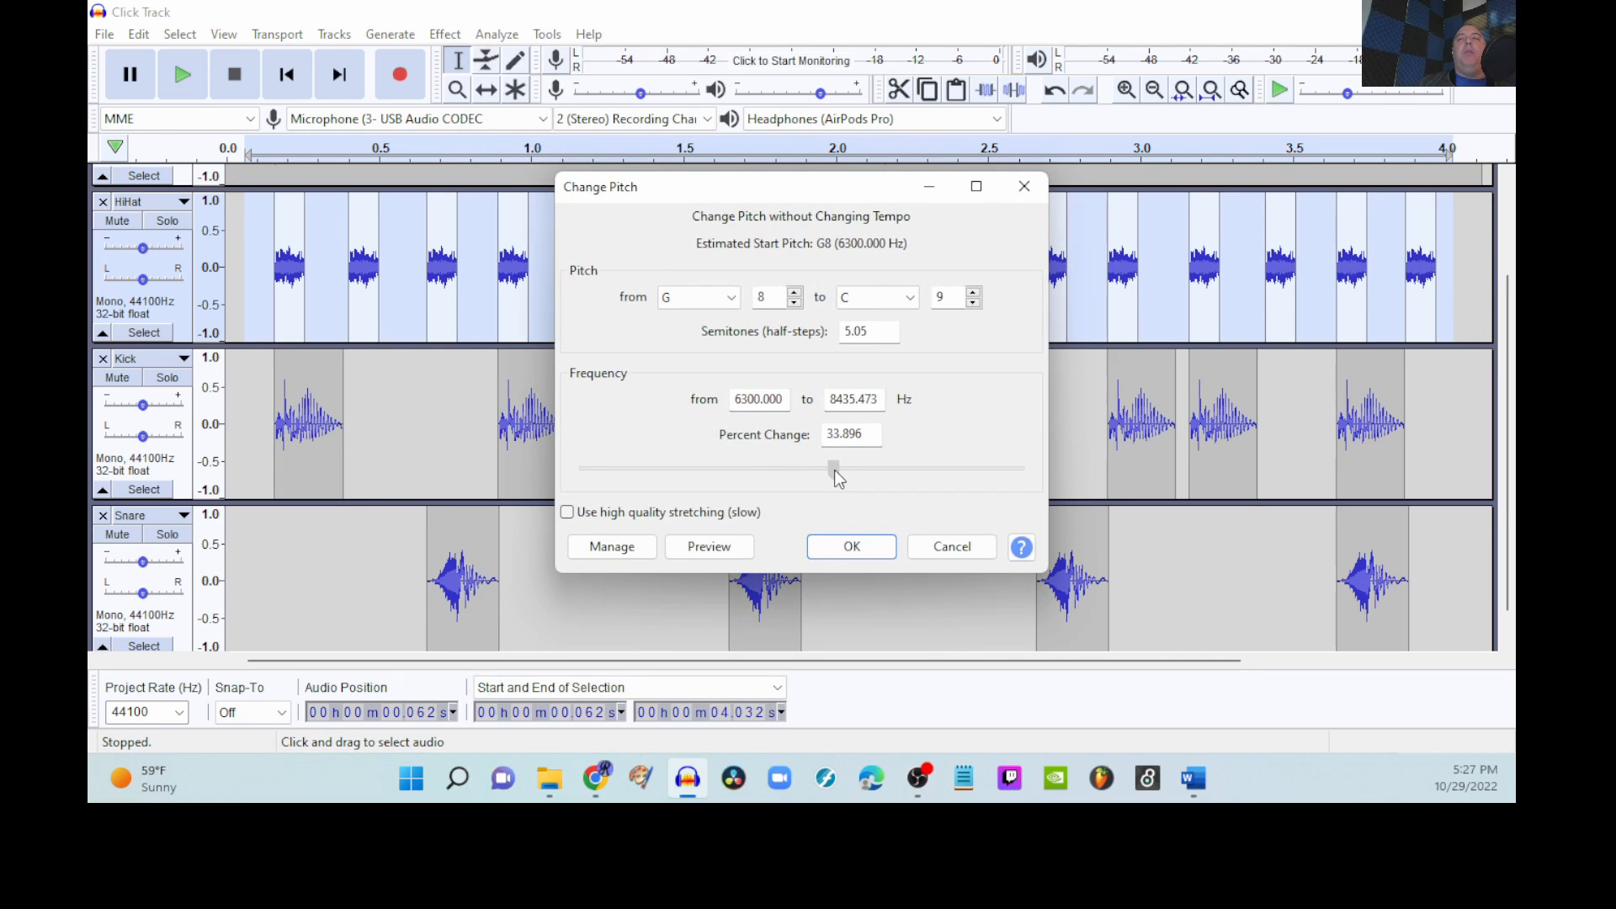
pyautogui.click(687, 546)
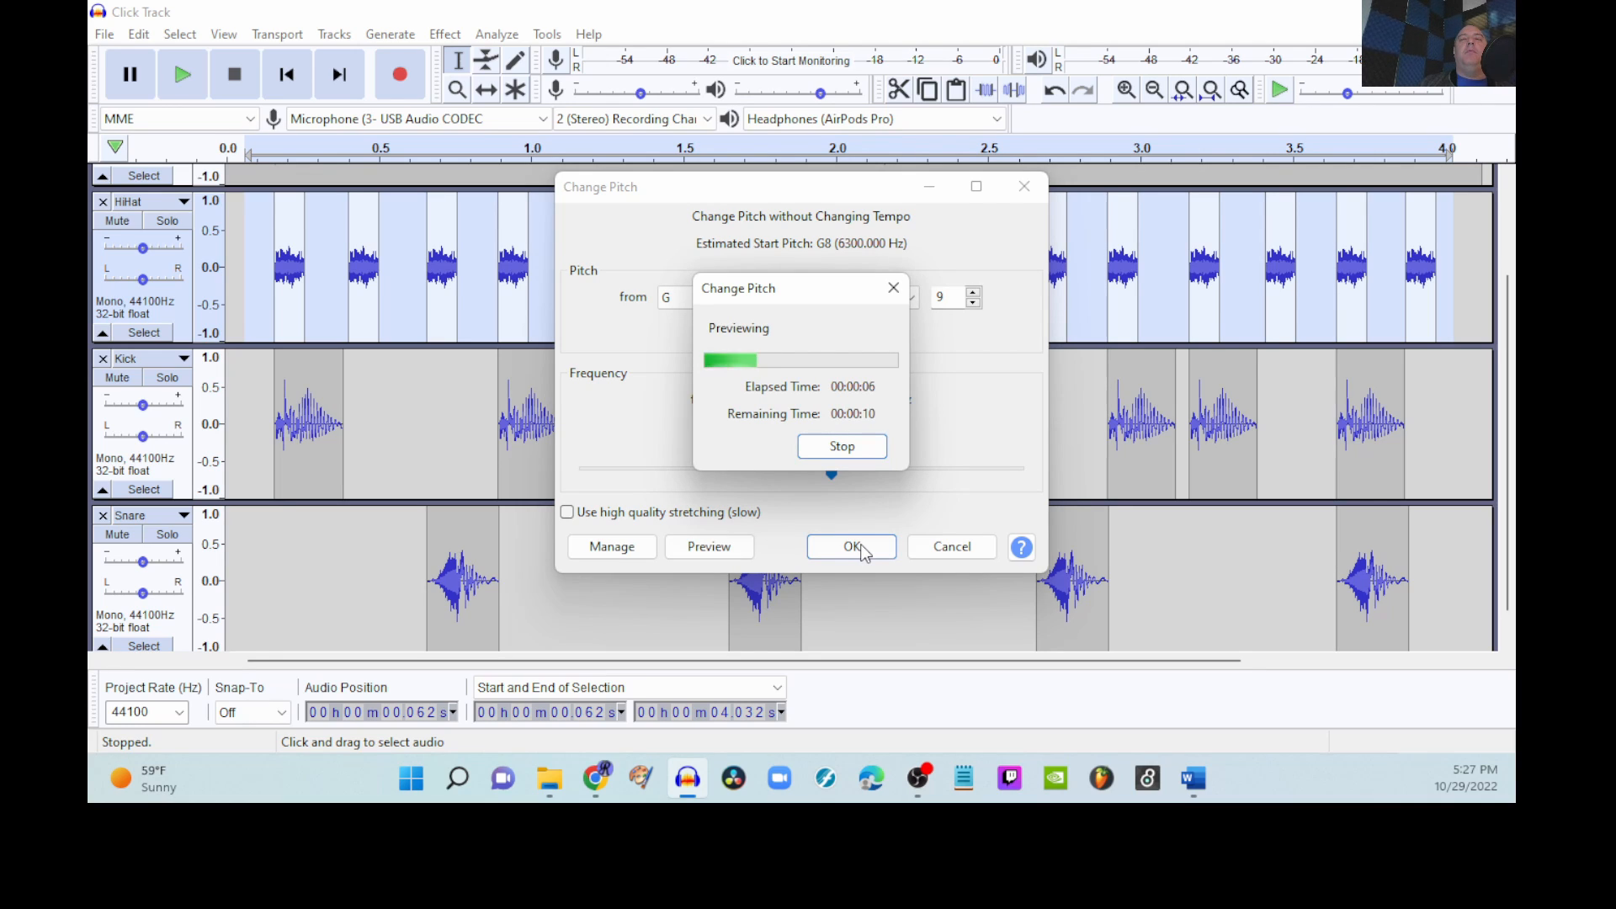
pyautogui.click(852, 547)
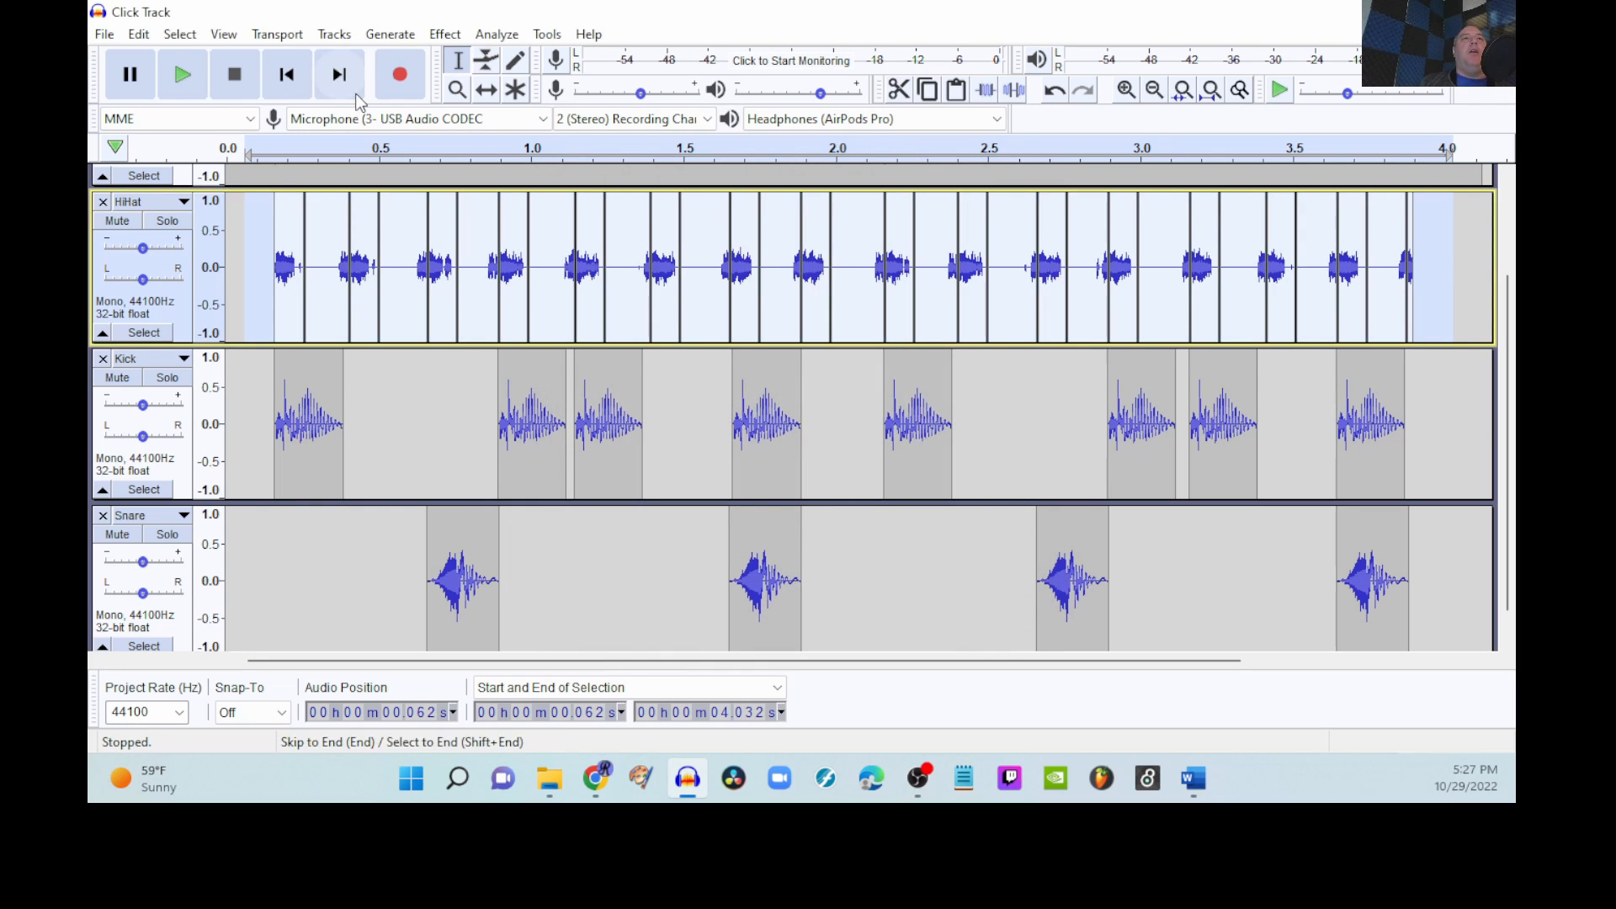
pyautogui.click(190, 72)
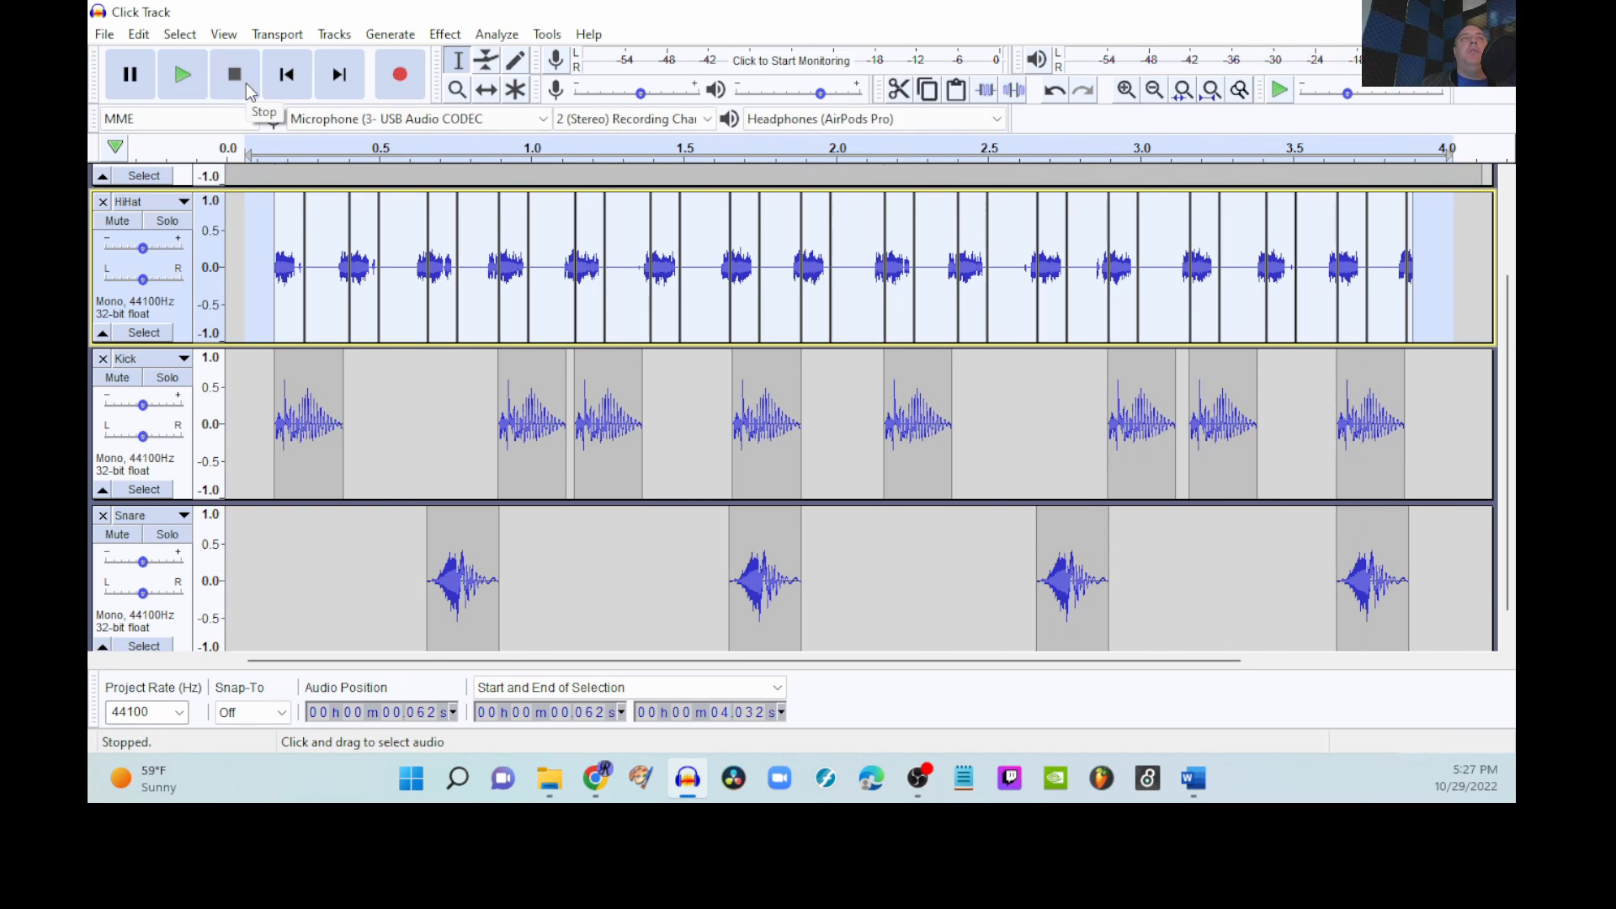
# Step: Undo the hi-hat pitch change and place the cursor on the Kick track at about 0.556 s
pyautogui.click(418, 396)
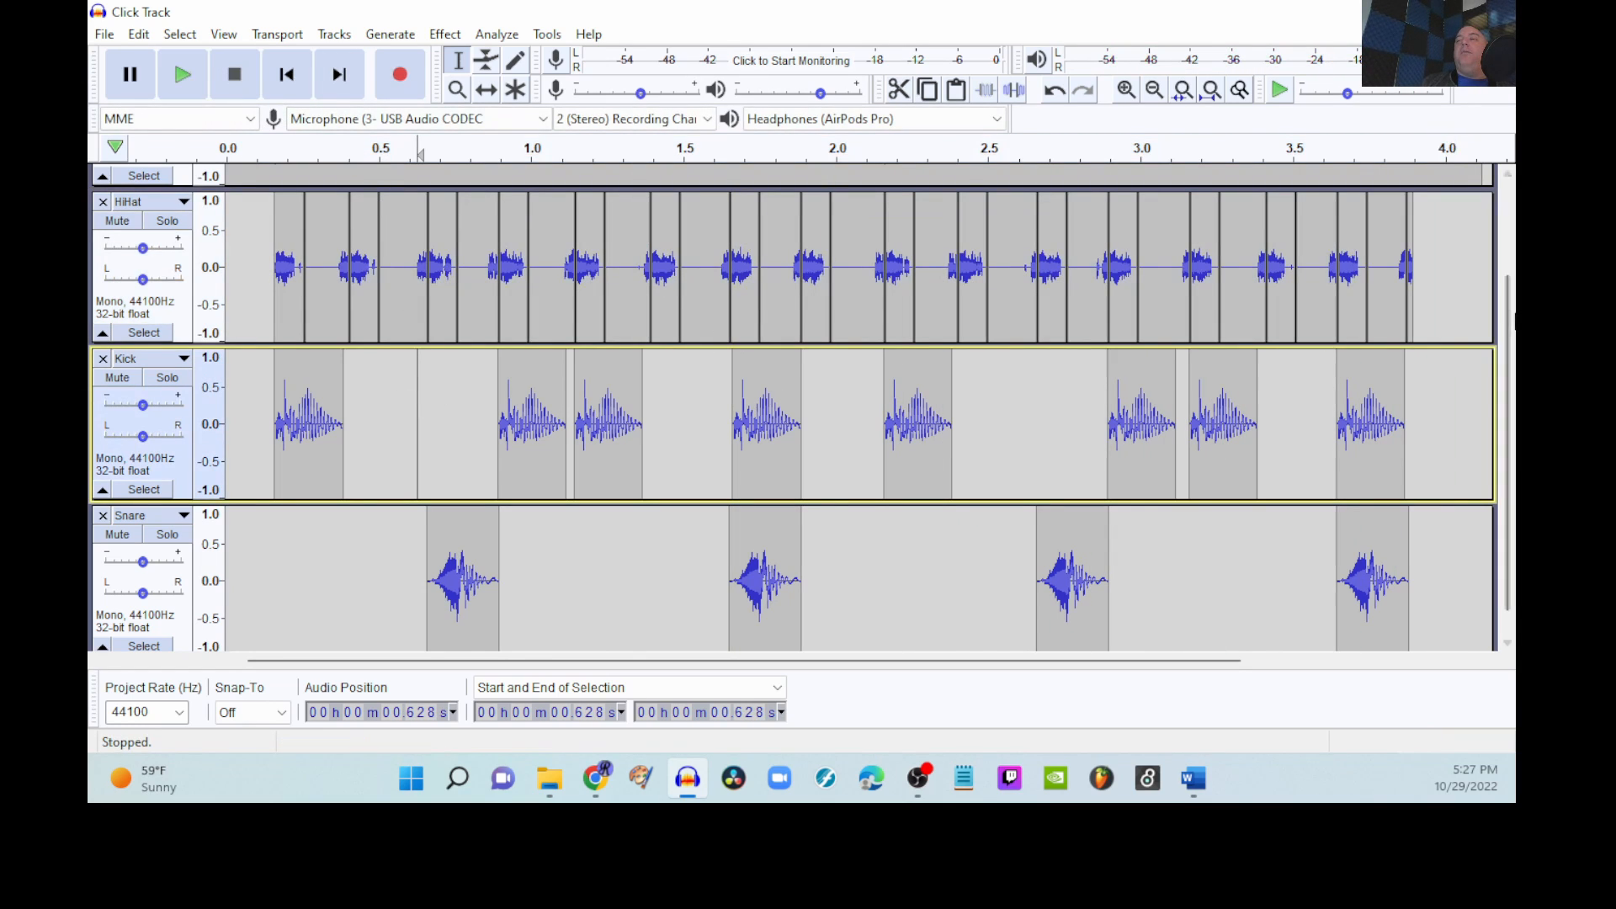
pyautogui.scroll(-1, 418, 324)
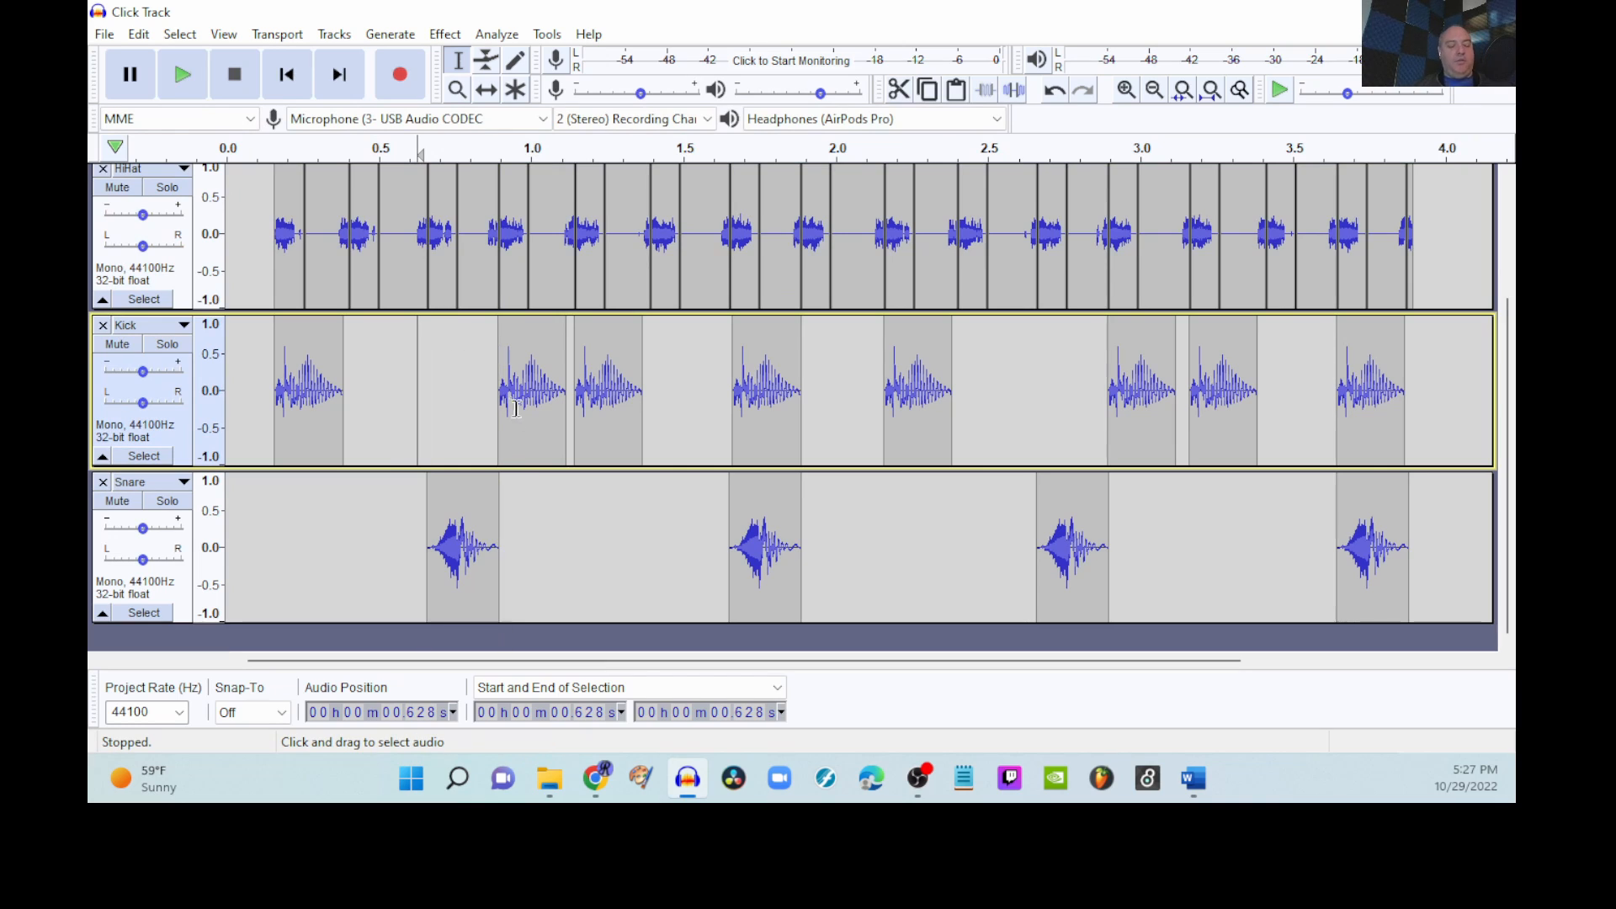
pyautogui.scroll(1, 499, 334)
pyautogui.click(396, 444)
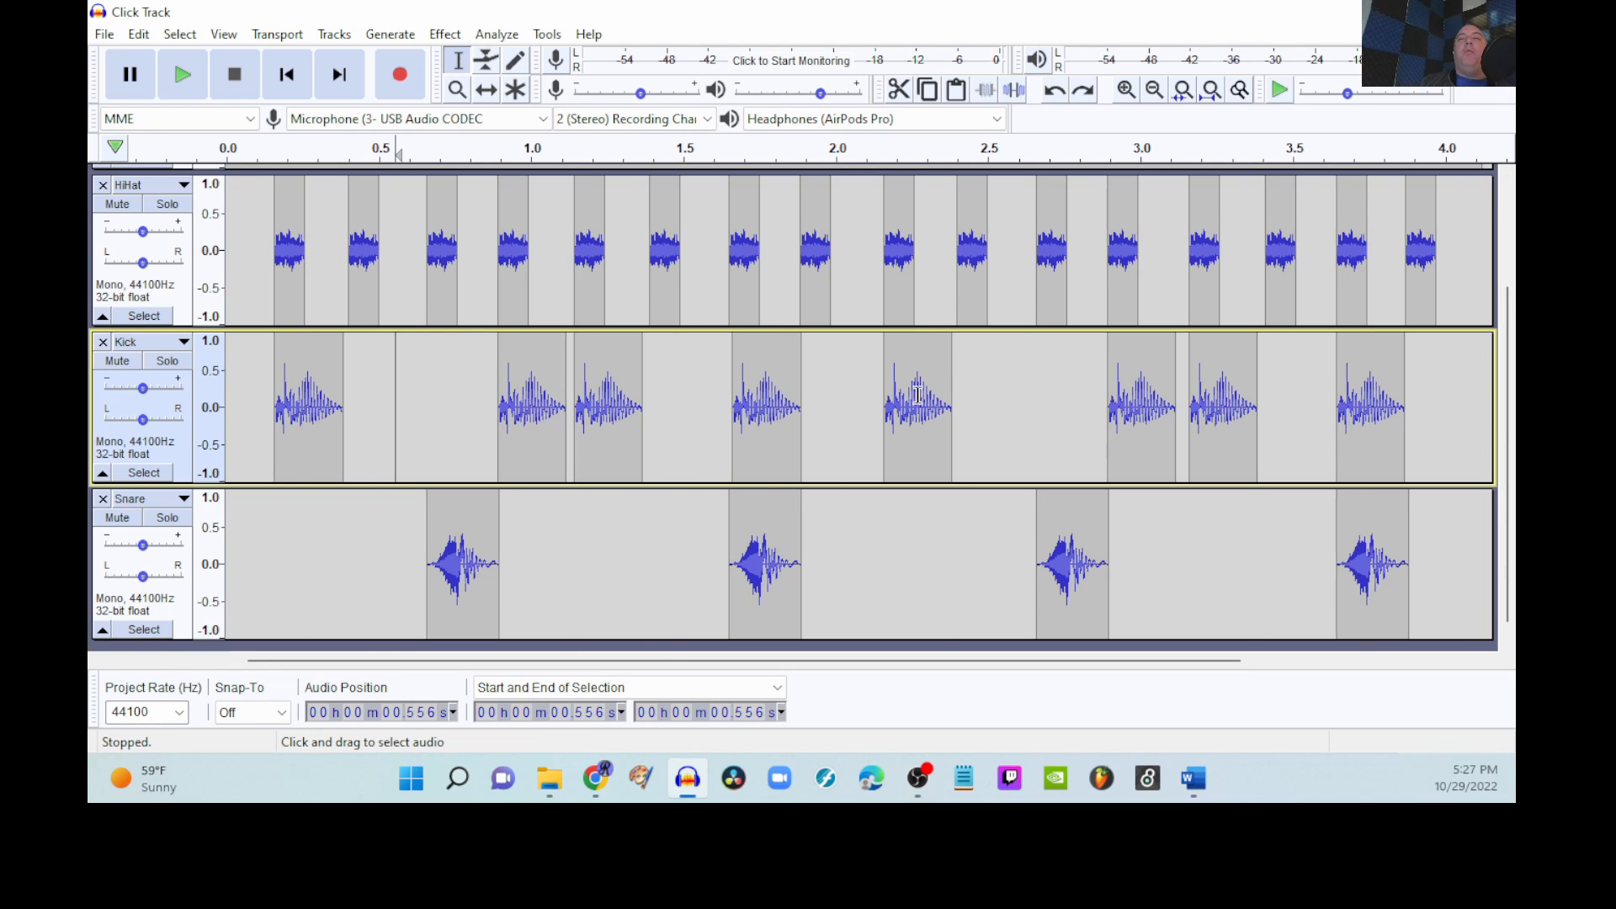
pyautogui.scroll(2, 901, 296)
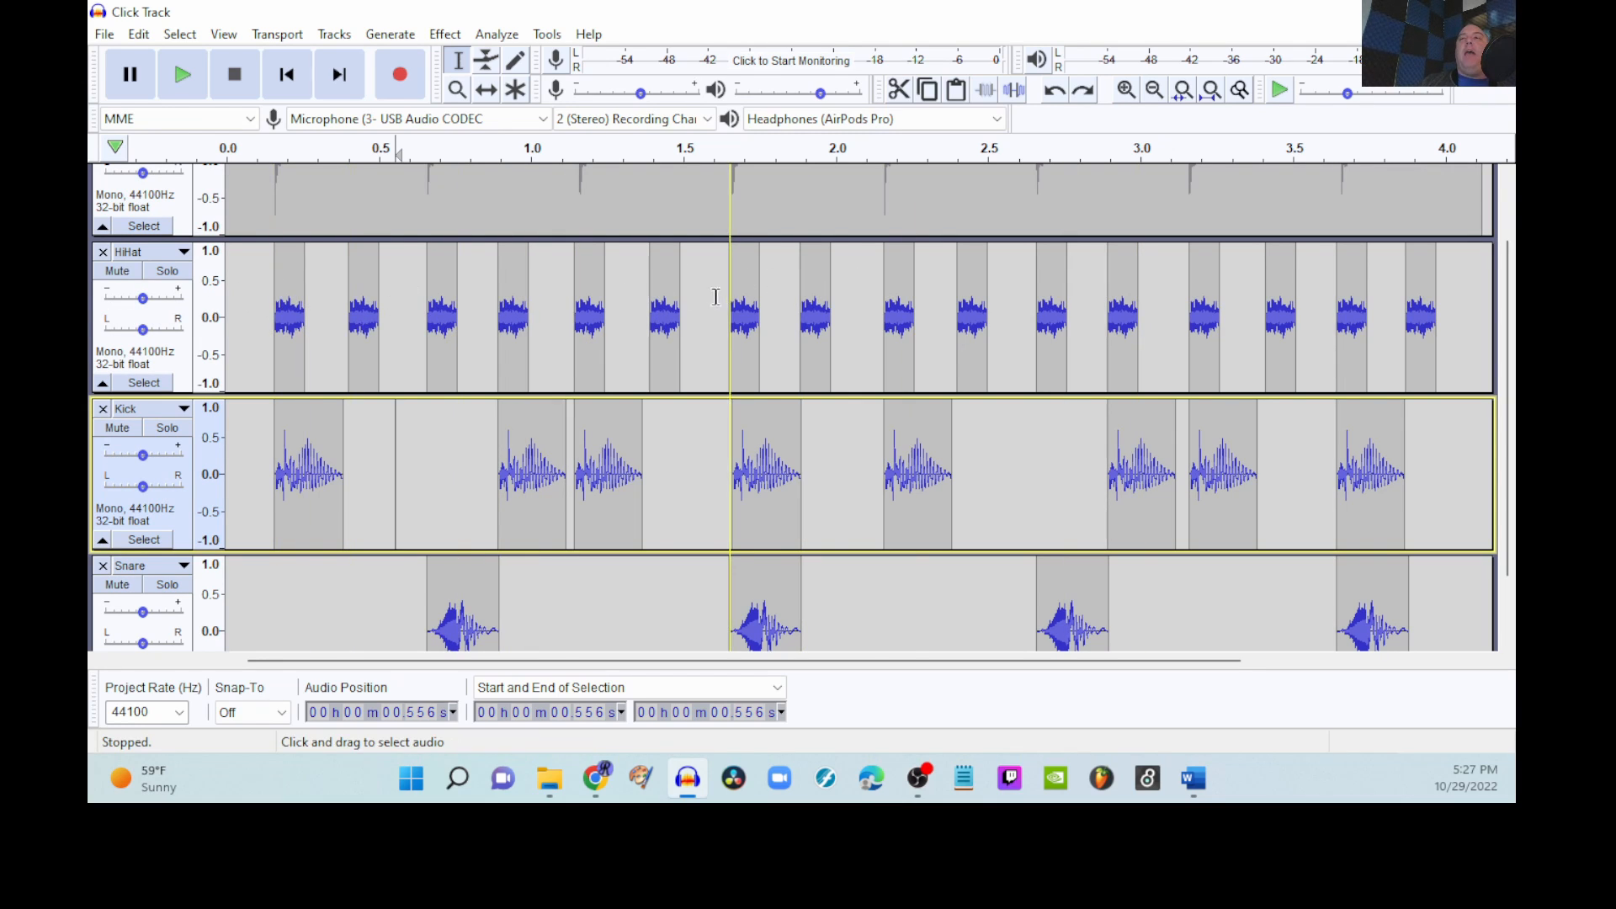
pyautogui.scroll(2, 1003, 332)
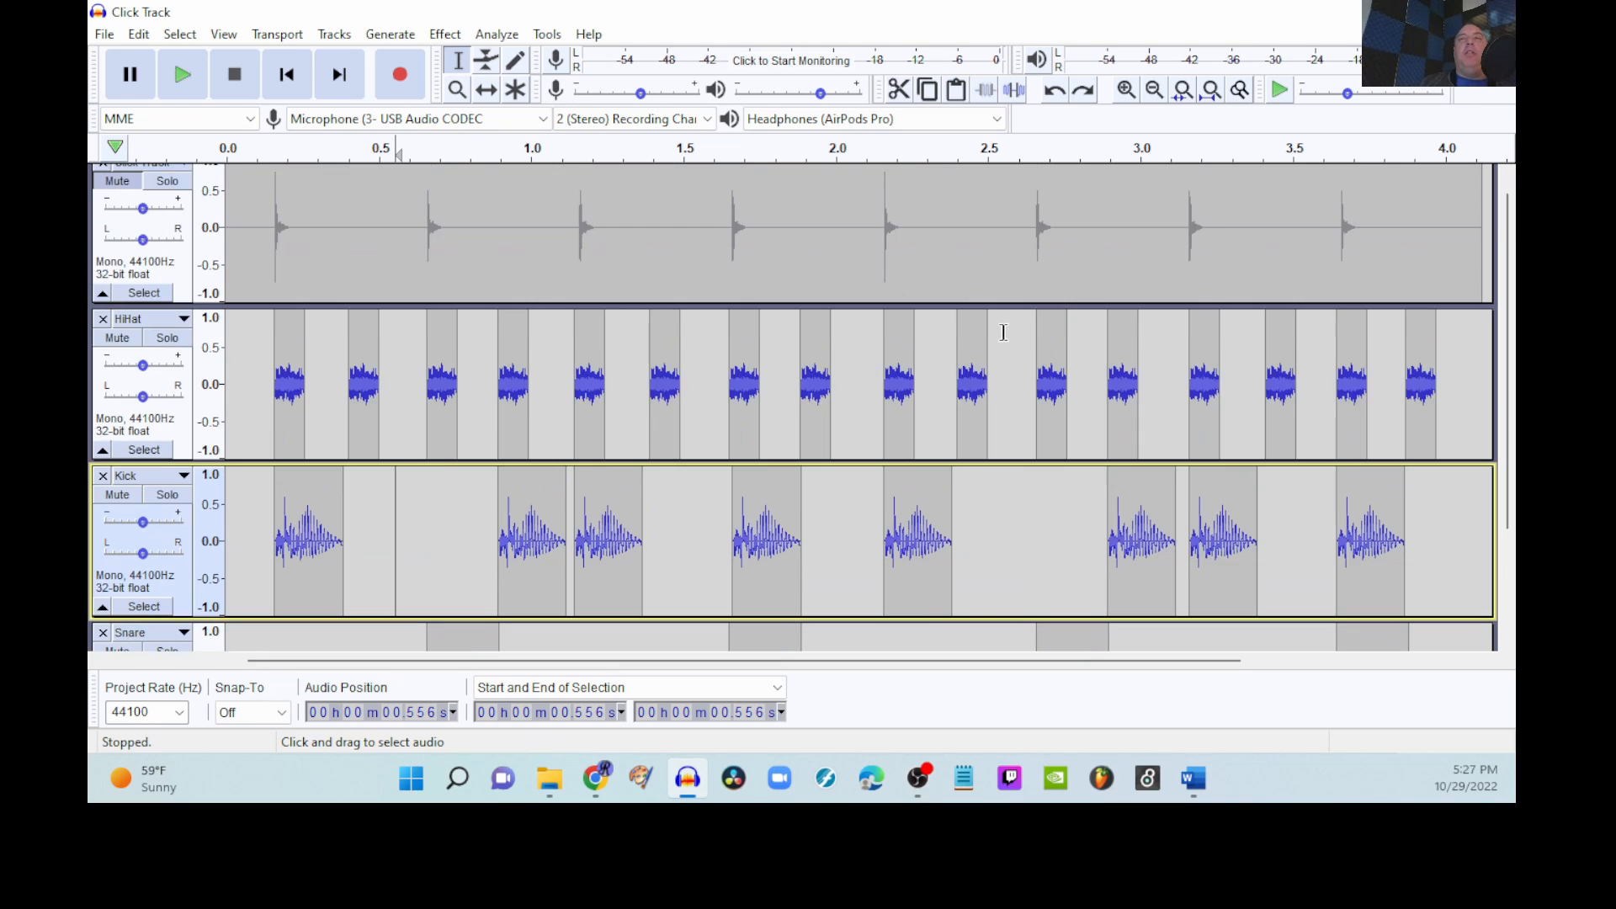
pyautogui.scroll(-4, 1002, 333)
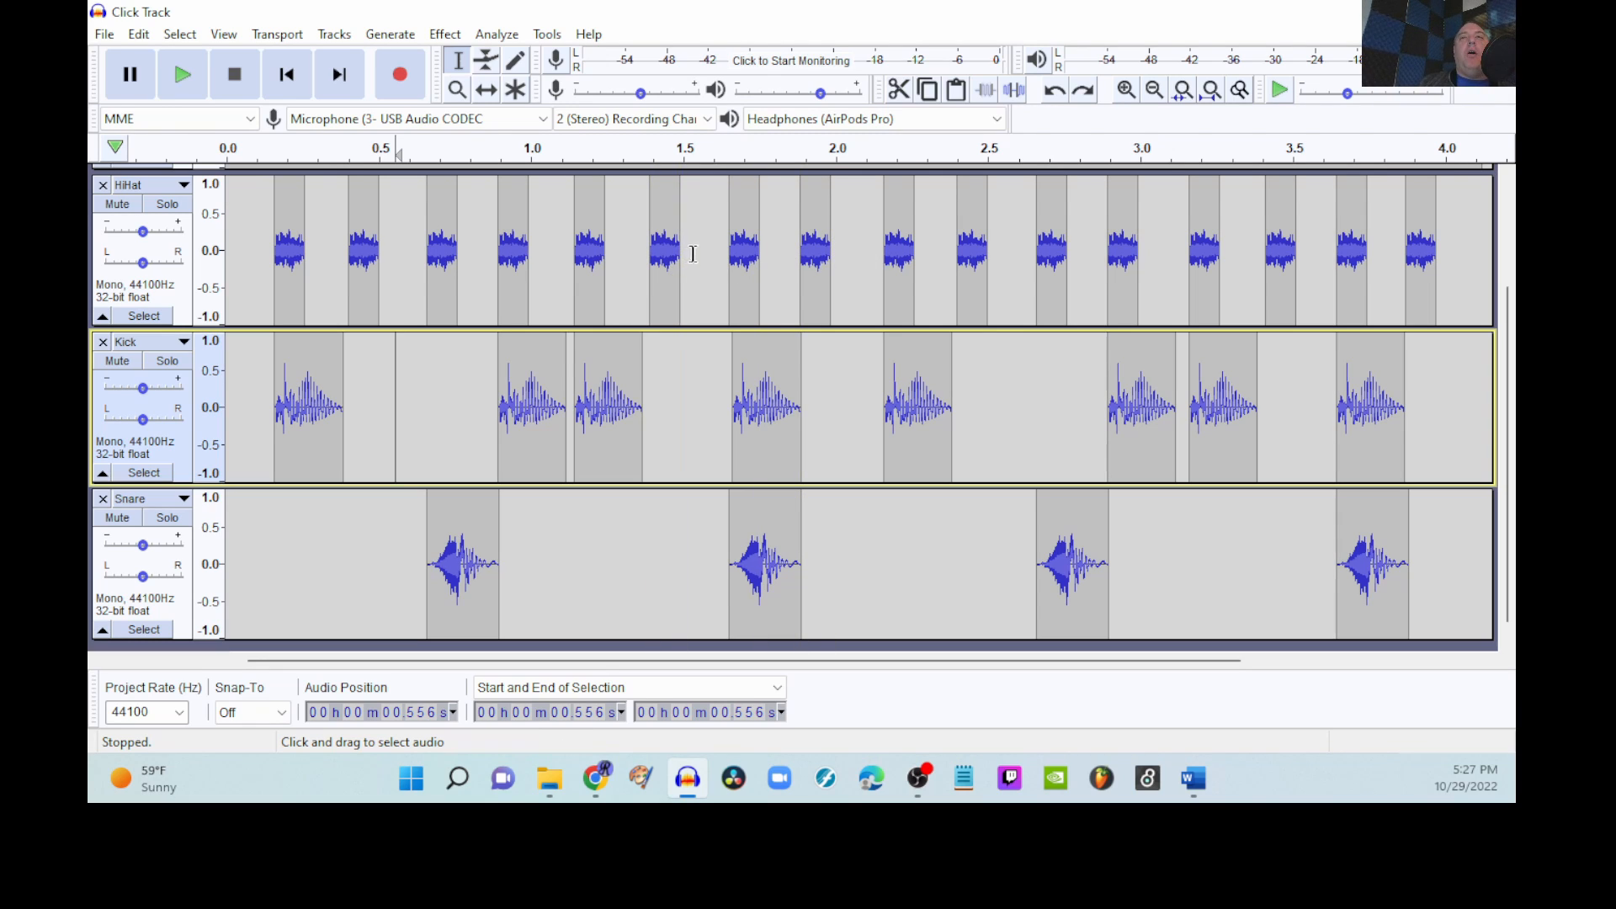
pyautogui.scroll(-1, 708, 291)
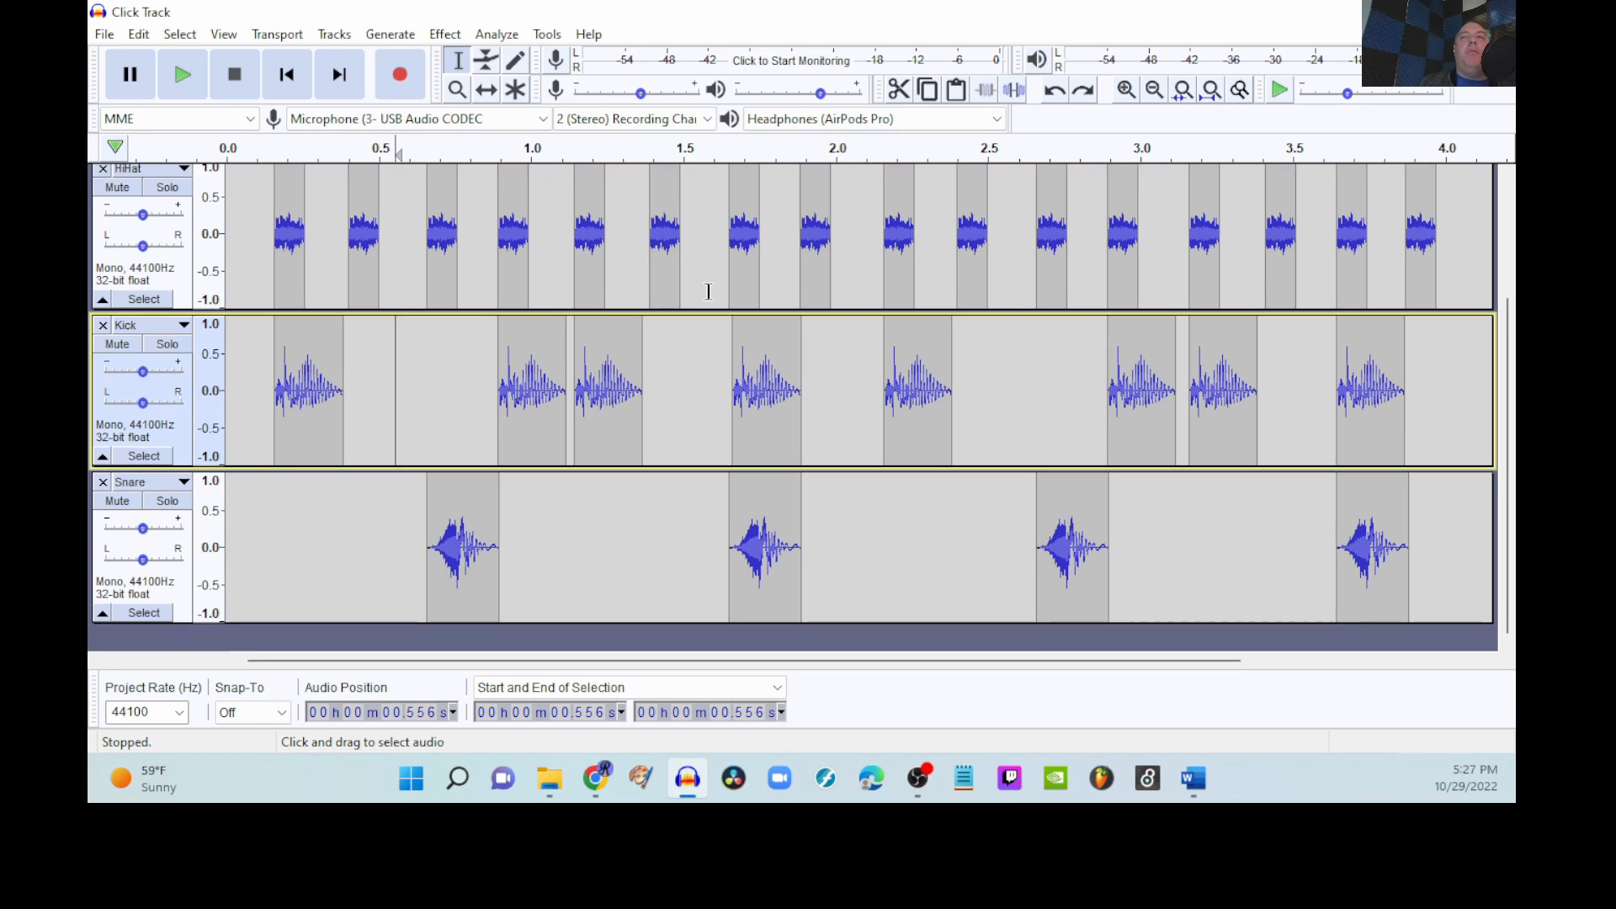